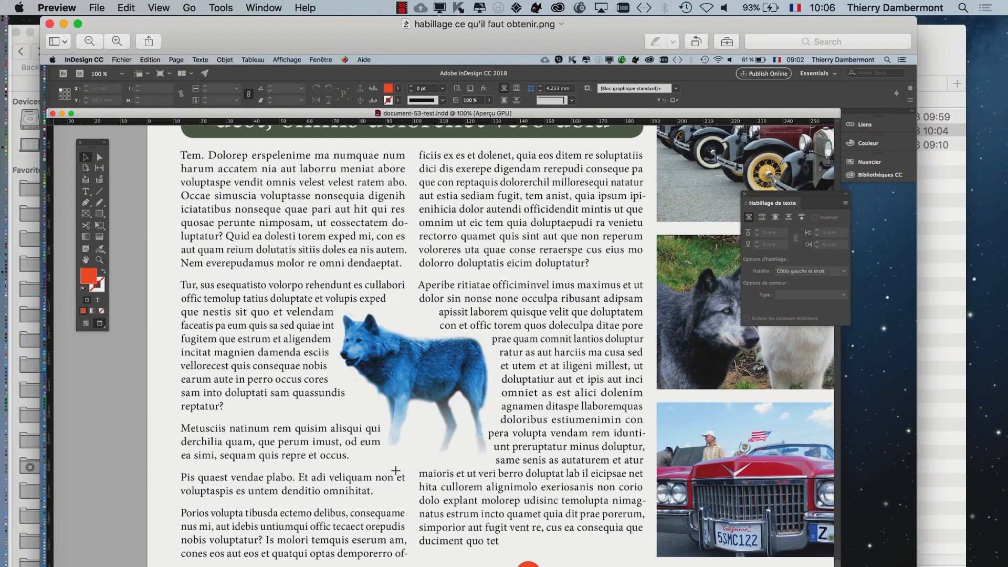
# Close the reference image "habillage ce qu'il faut obtenir.png", then shrink and reposition the Dossier-document-53-SUITE folder window
pyautogui.moveTo(438, 33); pyautogui.dragTo(540, 64)
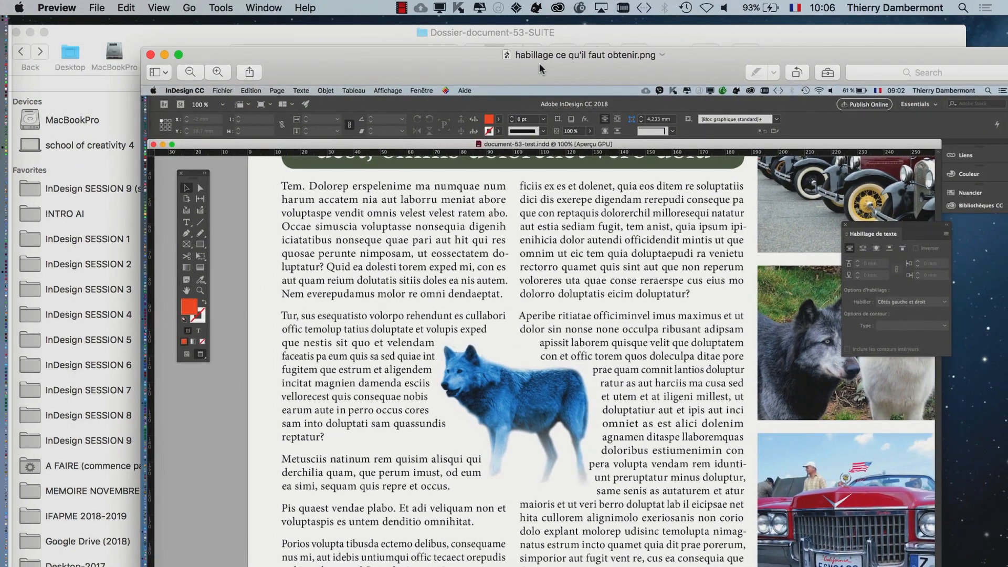
pyautogui.click(152, 55)
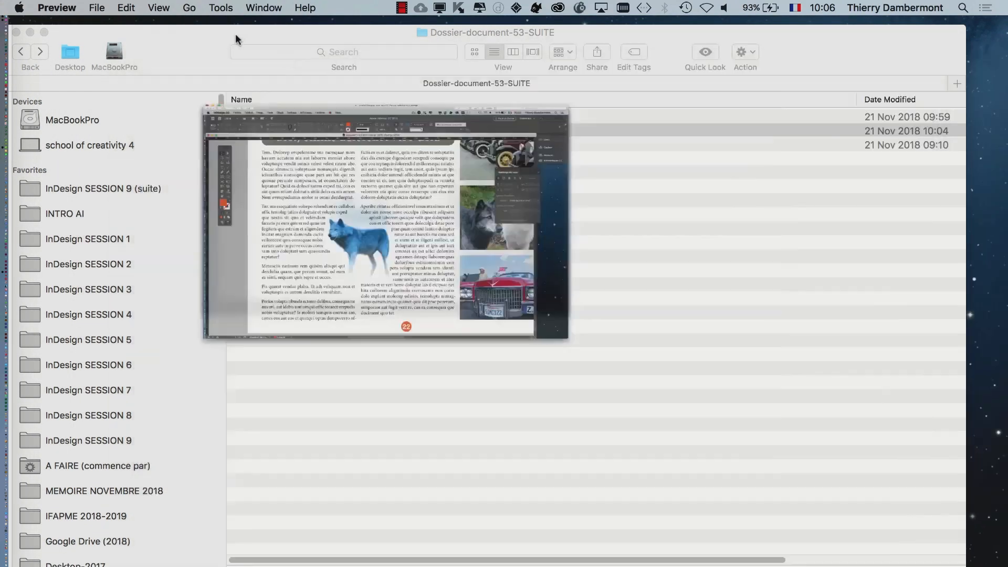
pyautogui.click(362, 236)
pyautogui.moveTo(964, 566); pyautogui.dragTo(751, 358)
pyautogui.moveTo(633, 42); pyautogui.dragTo(780, 122)
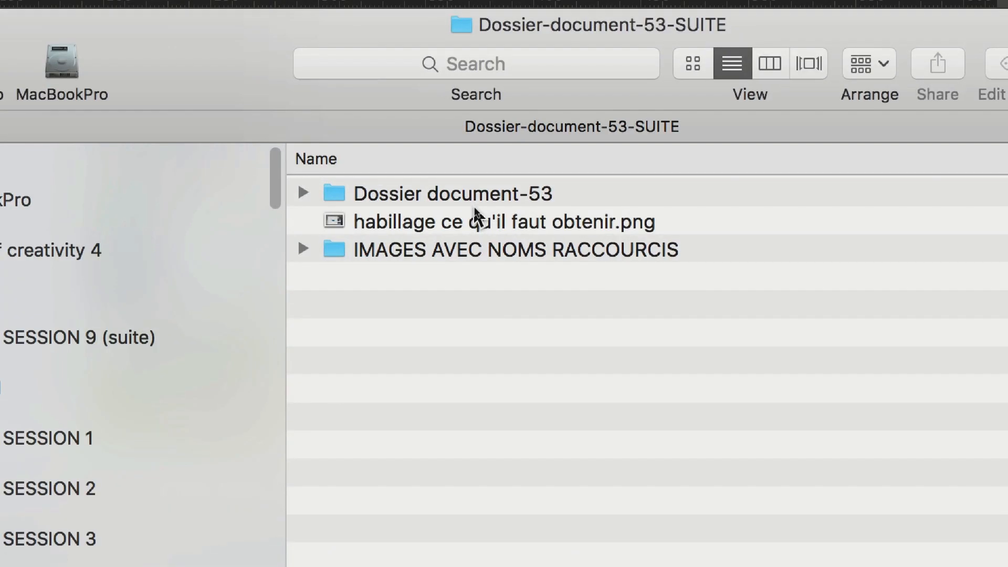
# Expand the "Dossier document-53" folder and its Links subfolder to list their contents
pyautogui.click(557, 203)
pyautogui.click(408, 198)
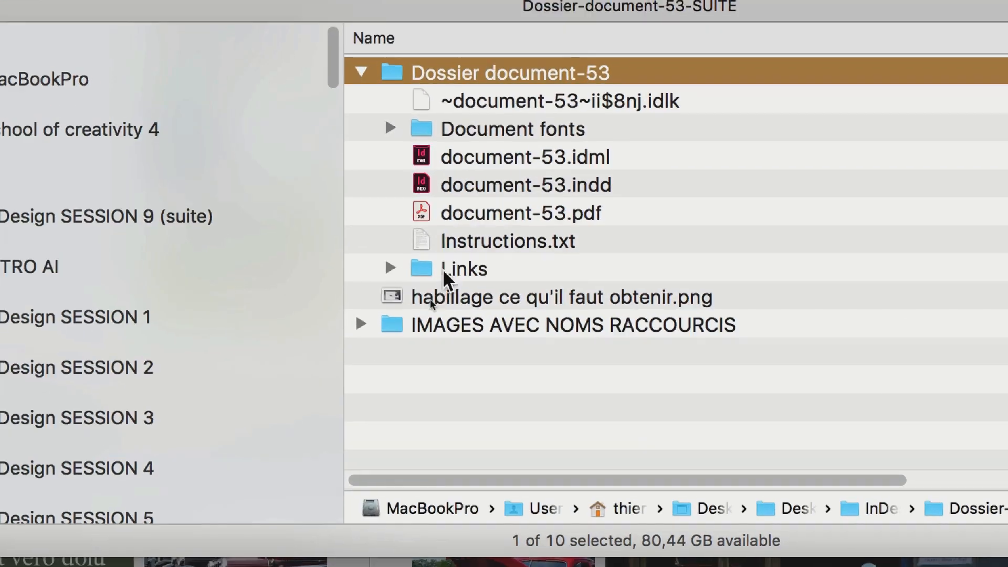
pyautogui.click(398, 400)
pyautogui.click(382, 399)
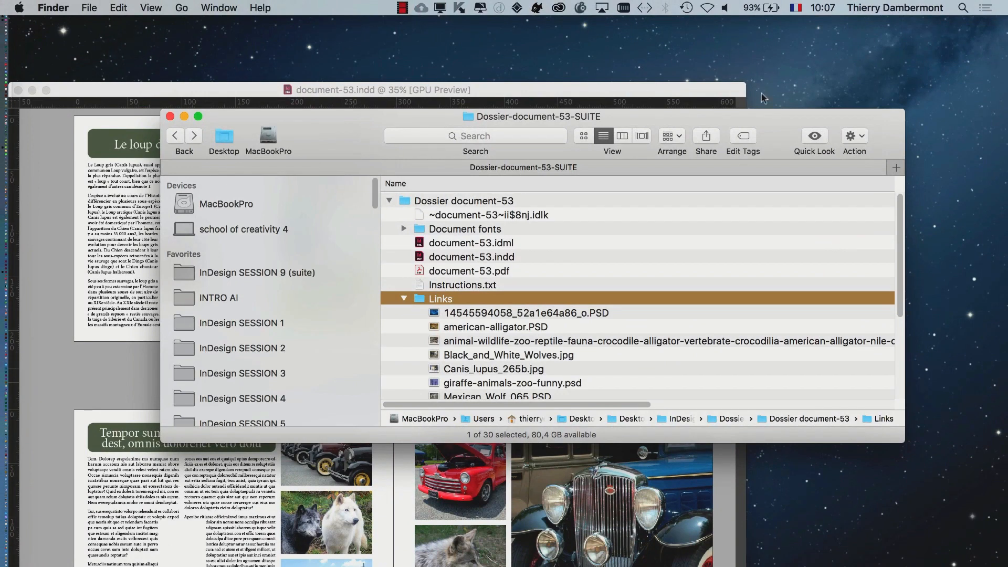
# Widen the folder window, narrow the Name column and sort the files by date modified, newest first
pyautogui.moveTo(703, 112); pyautogui.dragTo(648, 141)
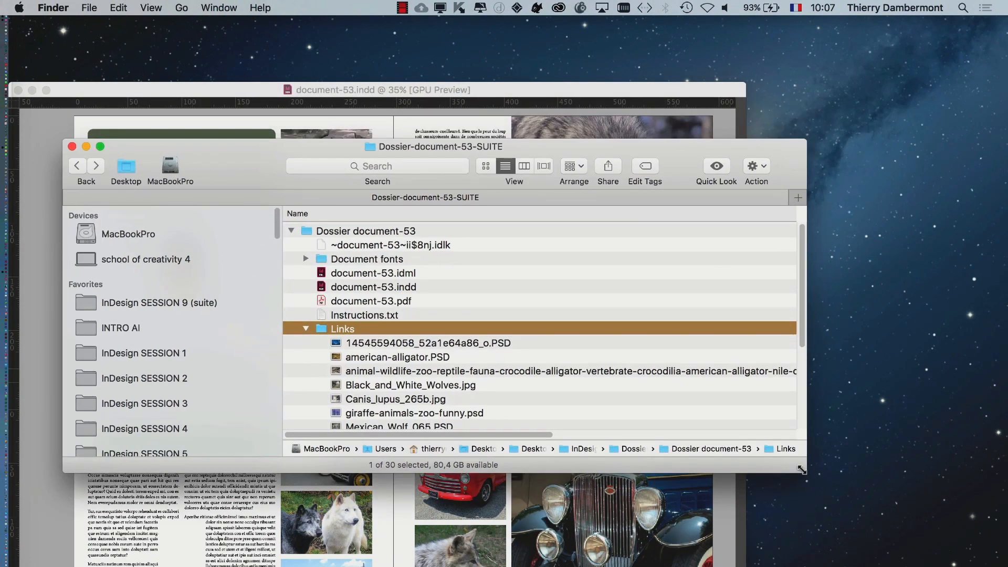
pyautogui.moveTo(807, 473); pyautogui.dragTo(1001, 478)
pyautogui.moveTo(913, 213); pyautogui.dragTo(593, 215)
pyautogui.click(663, 212)
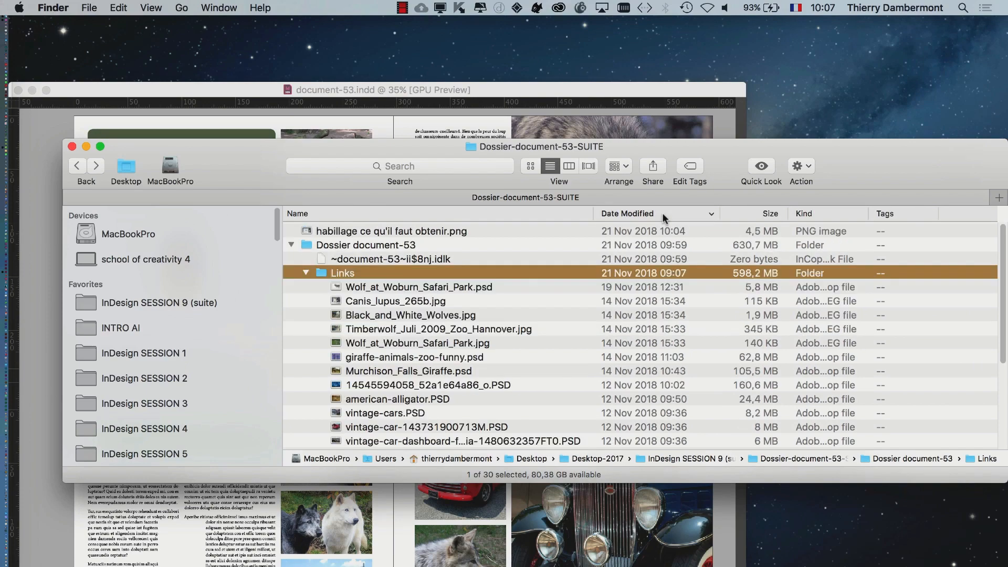
# Open Wolf_at_Woburn_Safari_Park.psd in Photoshop, keeping its embedded colour profile, and move the image window clear of the tools
pyautogui.click(461, 286)
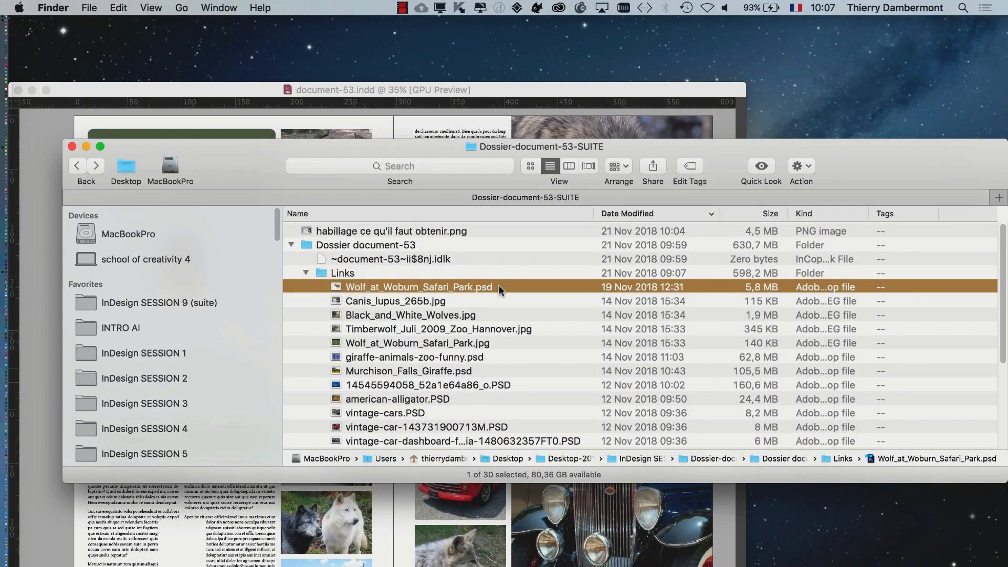
pyautogui.press('space')
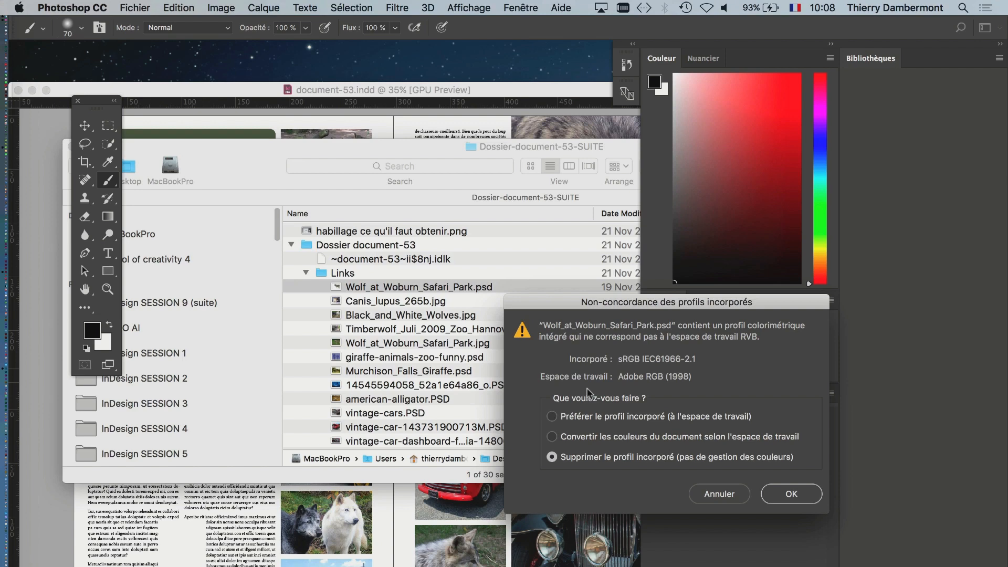
pyautogui.moveTo(597, 308); pyautogui.dragTo(288, 175)
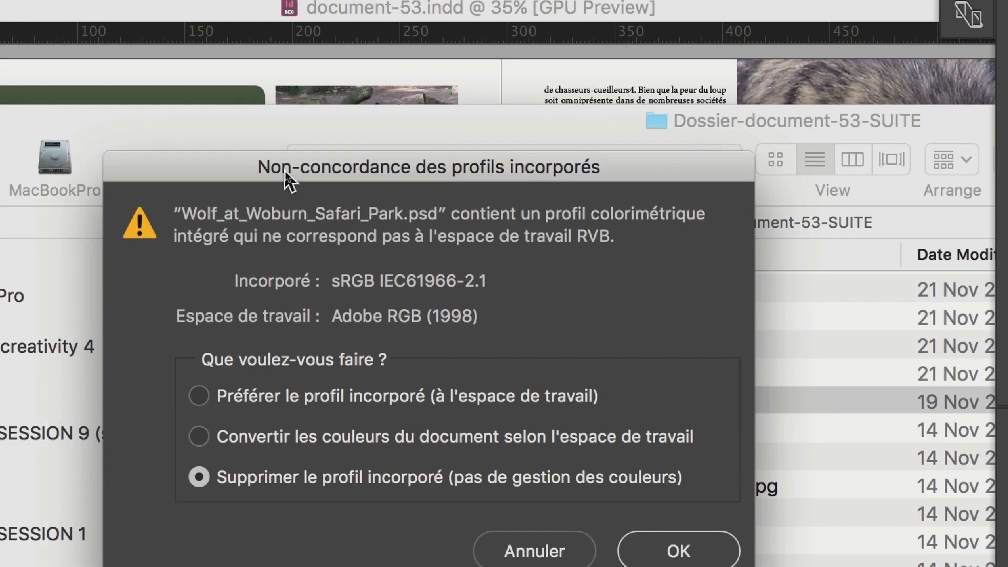
pyautogui.click(253, 395)
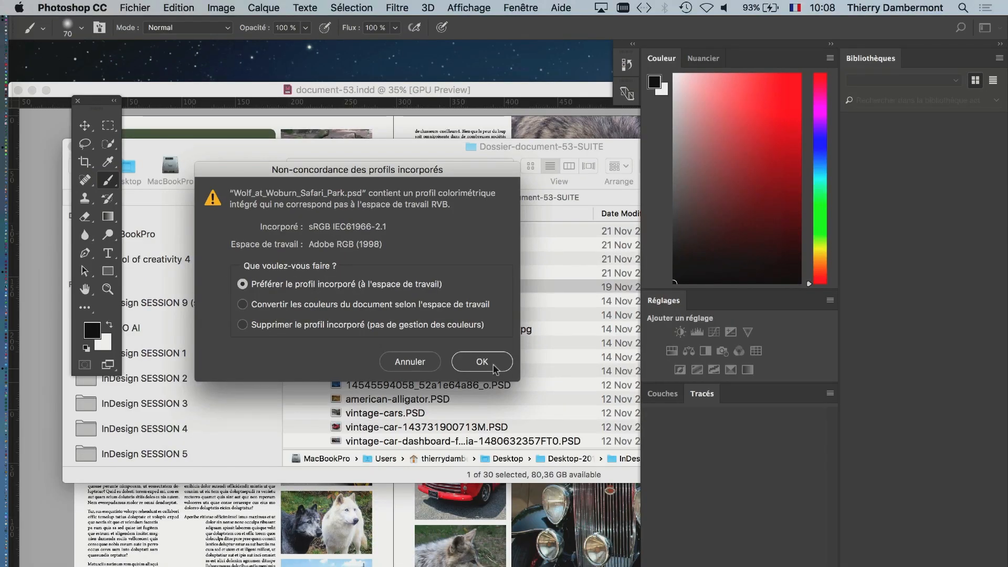
pyautogui.click(692, 557)
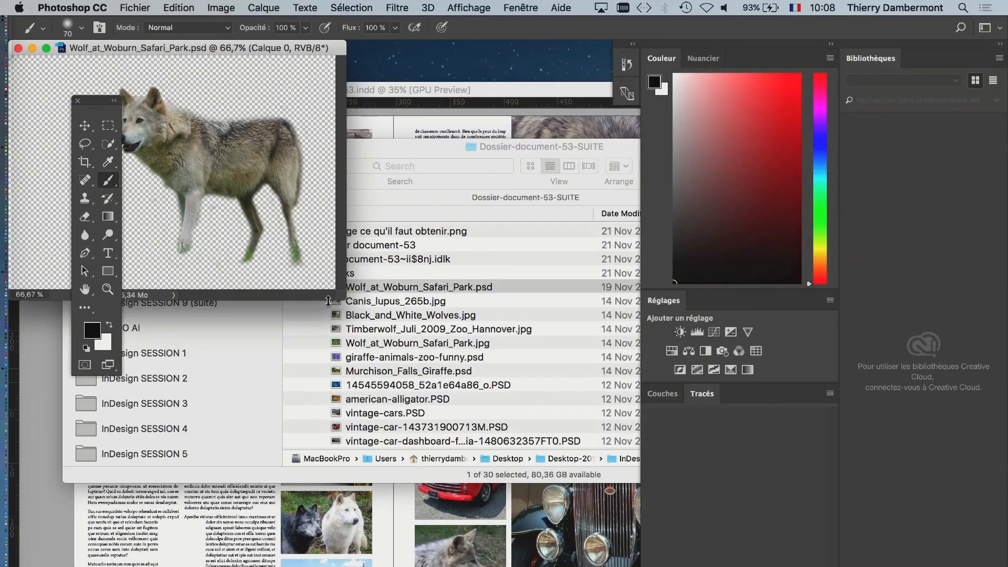
pyautogui.moveTo(316, 50); pyautogui.dragTo(473, 154)
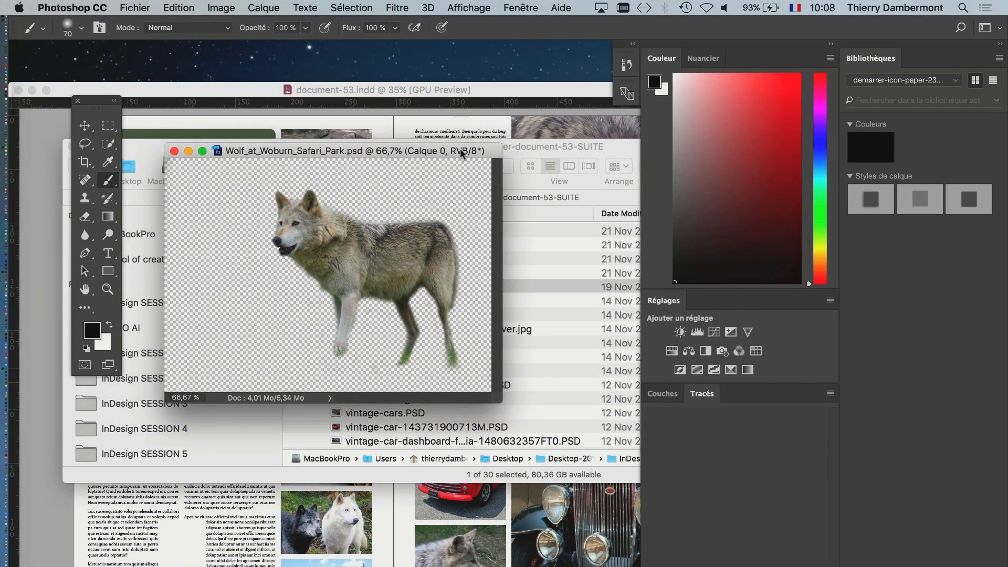
pyautogui.click(569, 474)
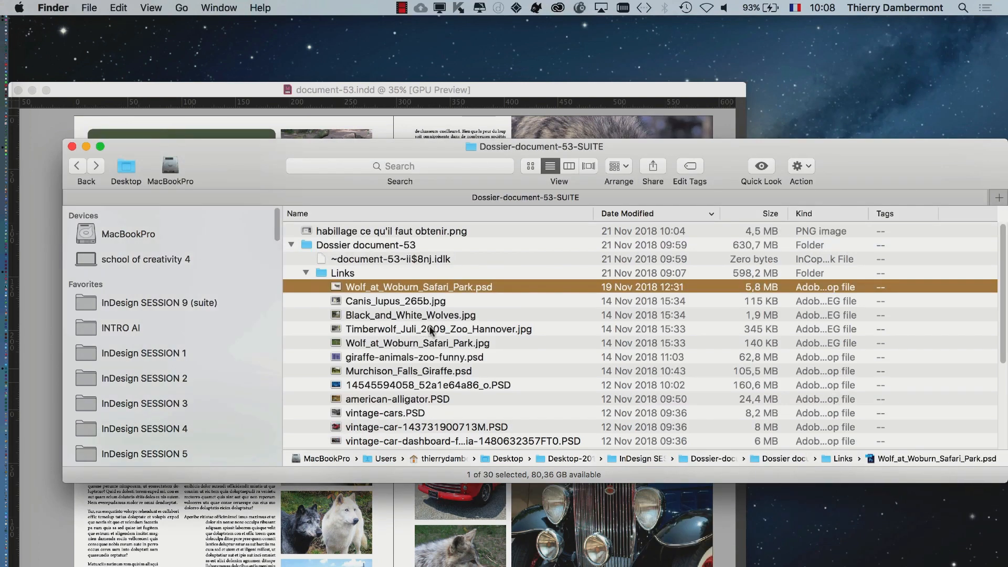
pyautogui.scroll(-2, 432, 331)
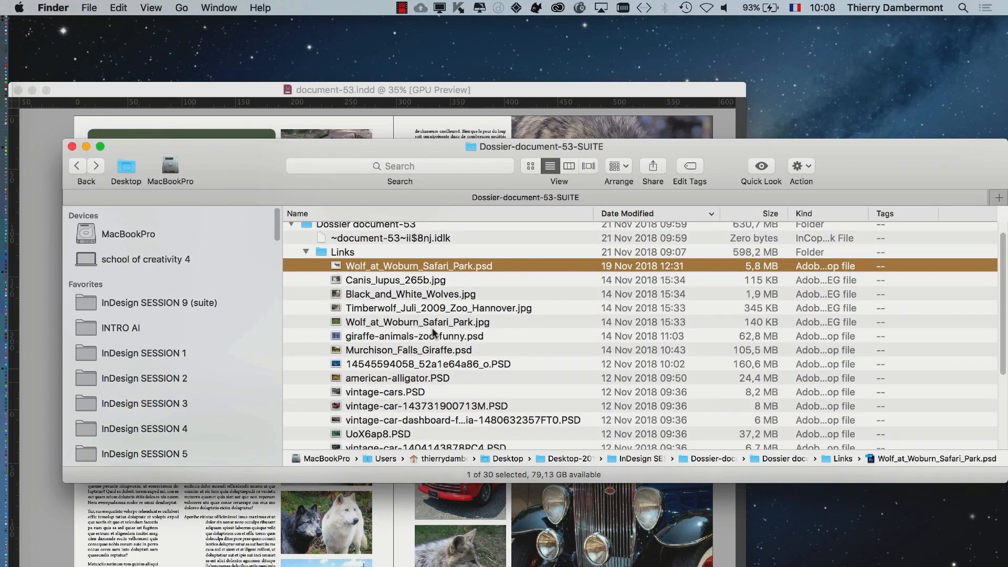
pyautogui.doubleClick(349, 246)
pyautogui.click(530, 167)
pyautogui.click(352, 233)
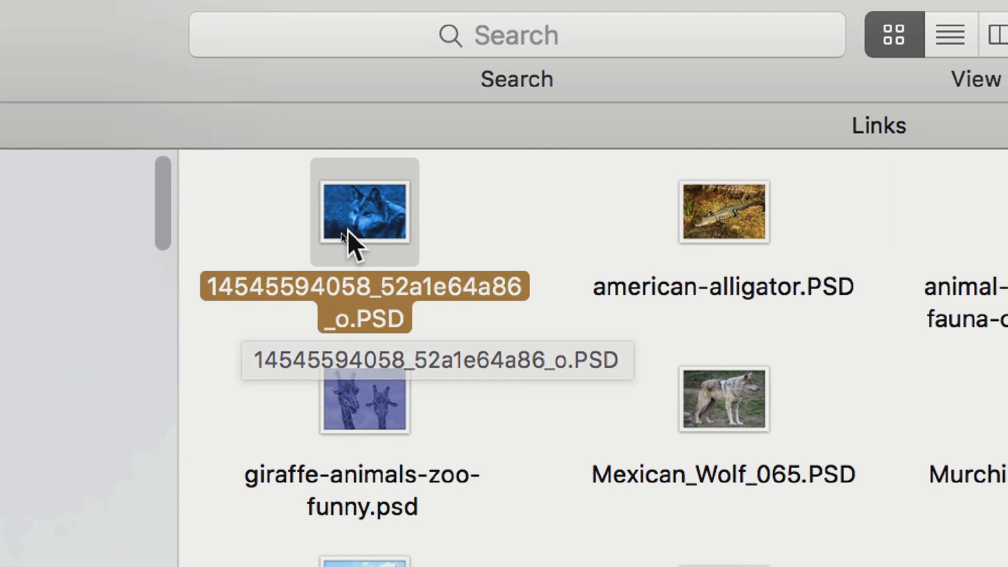
pyautogui.doubleClick(349, 239)
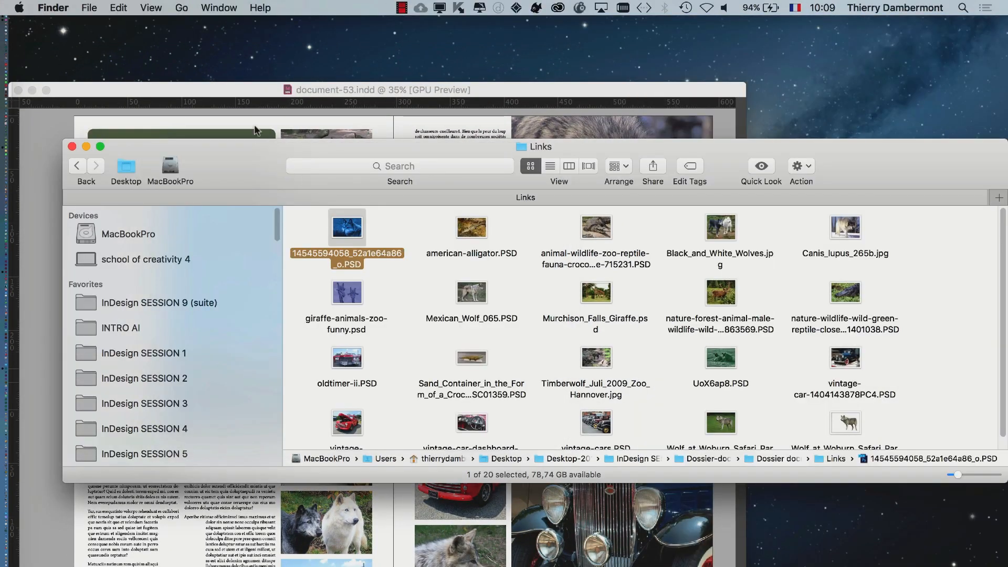
# Switch to Photoshop, hide the other applications, and move and enlarge the window so both wolf documents are accessible
pyautogui.click(227, 91)
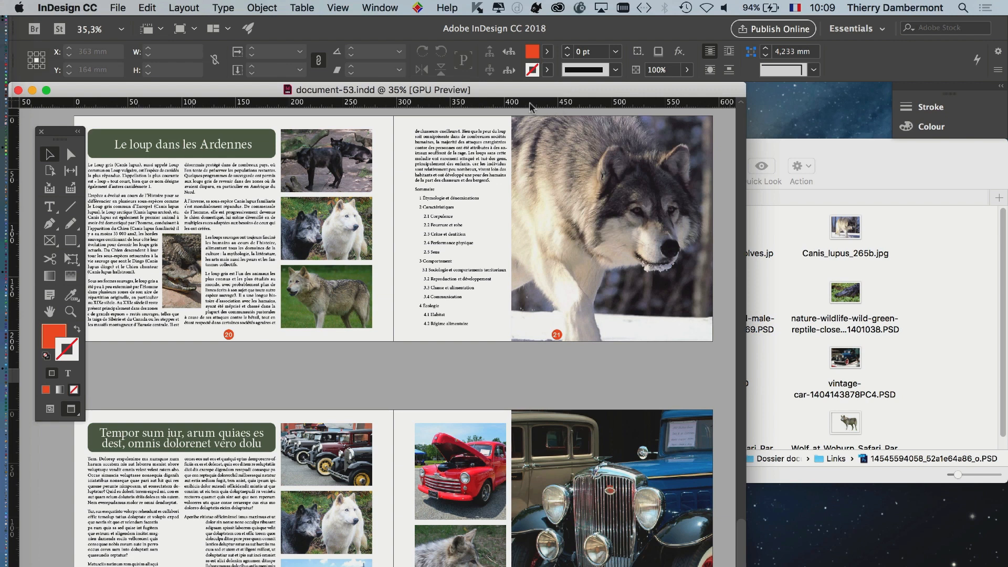
pyautogui.press('super+Tab')
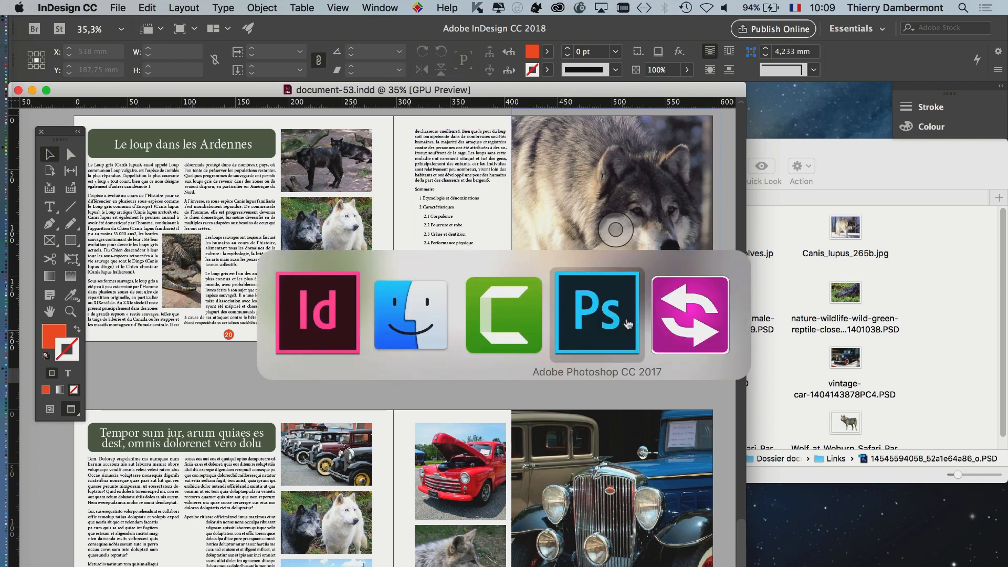
pyautogui.click(633, 322)
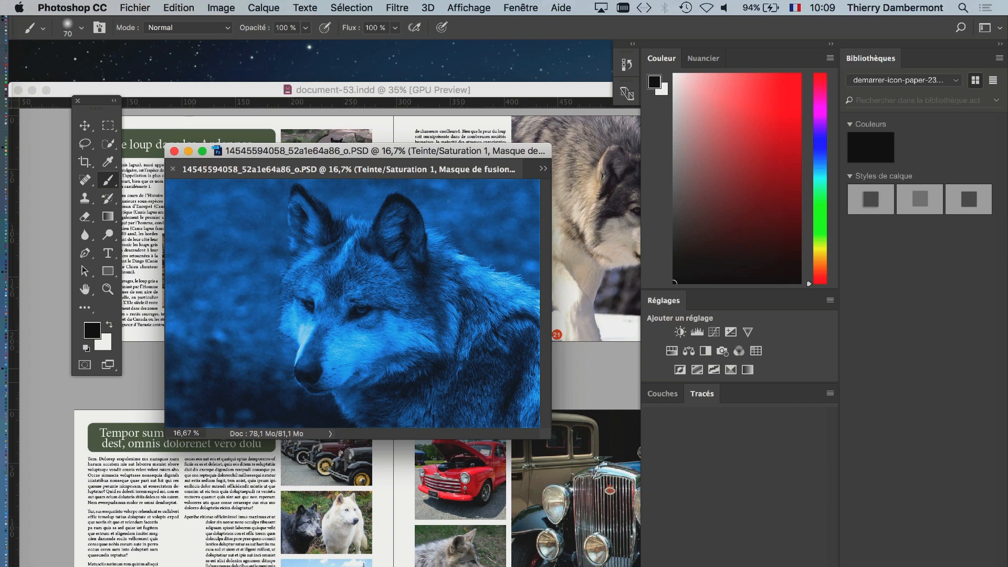
pyautogui.press('alt+super+h')
pyautogui.moveTo(353, 153); pyautogui.dragTo(228, 65)
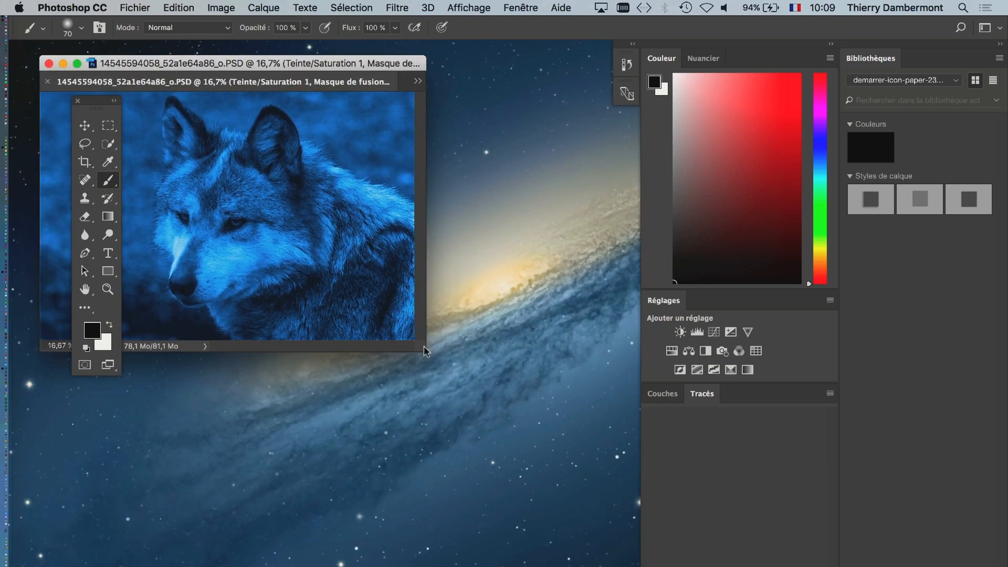
pyautogui.moveTo(426, 350); pyautogui.dragTo(703, 486)
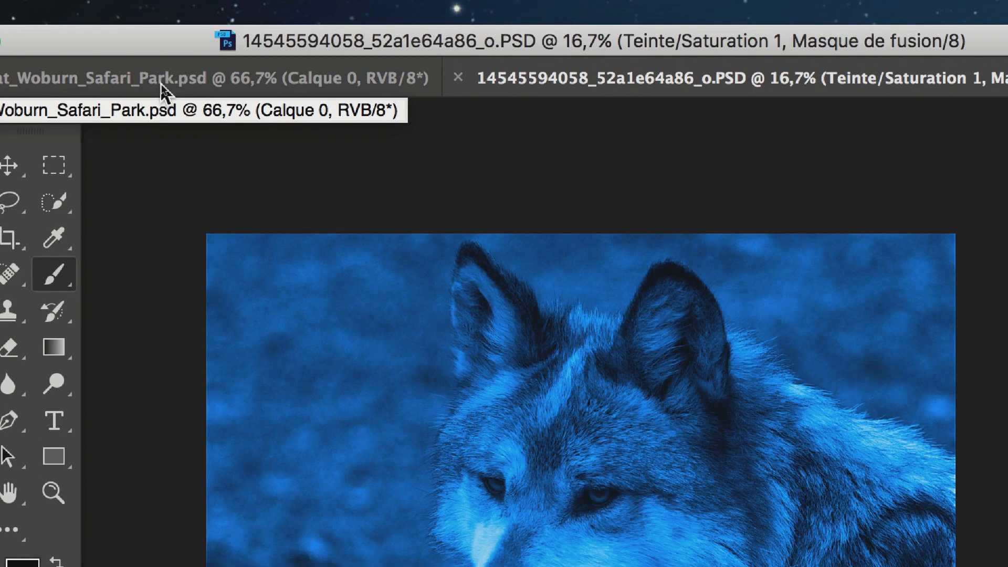
pyautogui.click(162, 84)
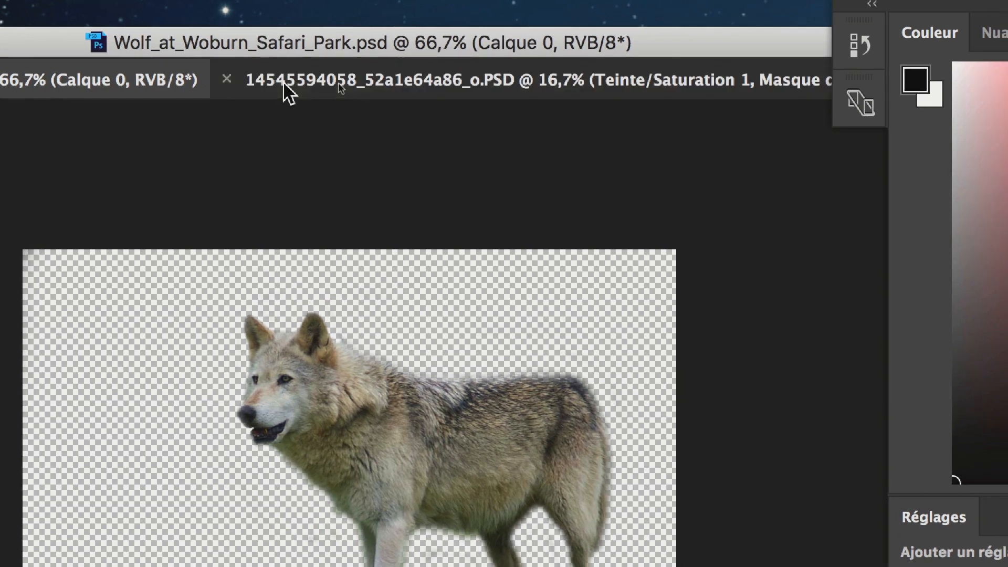
pyautogui.click(500, 83)
pyautogui.click(247, 82)
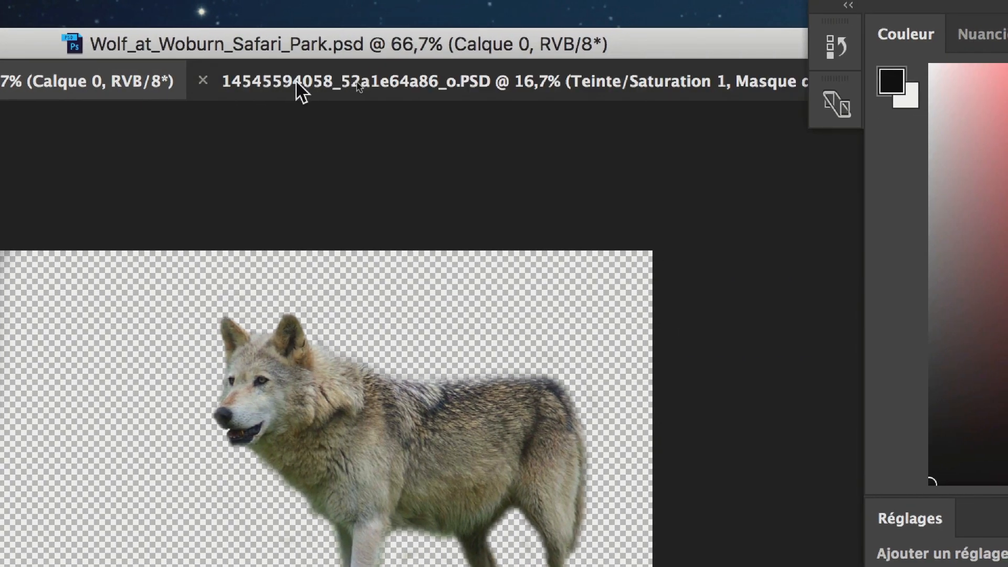
pyautogui.click(296, 83)
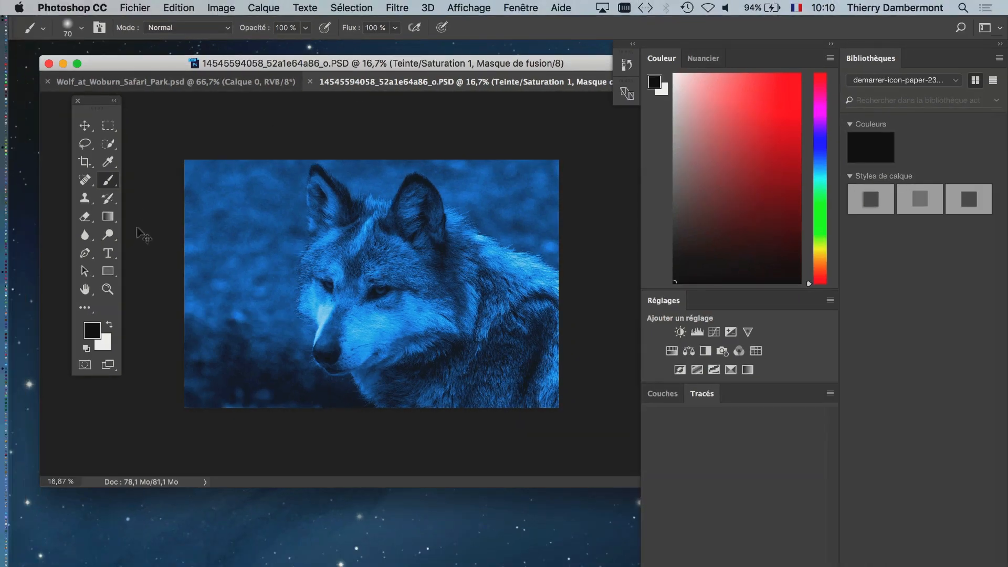
# Switch to InDesign and bring the gap between the text columns on page 22 of document-53.indd into view at 100%
pyautogui.press('super+Tab')
pyautogui.click(411, 333)
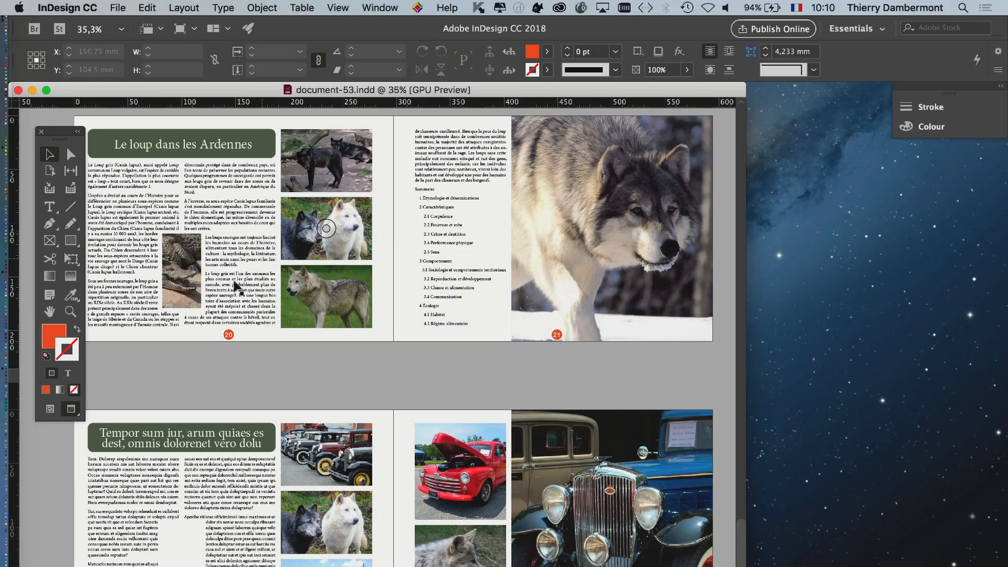
pyautogui.moveTo(268, 525); pyautogui.dragTo(430, 308)
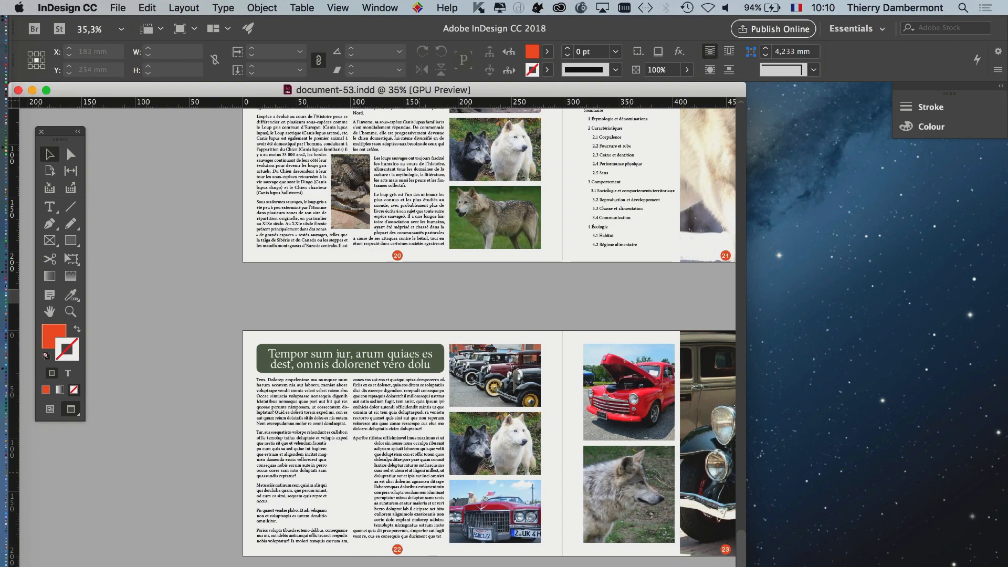
pyautogui.scroll(2, 415, 541)
pyautogui.moveTo(326, 457); pyautogui.dragTo(513, 354)
pyautogui.scroll(1, 528, 466)
# Display the Pages panel, go to page 22 and move the panel off the page's text columns
pyautogui.click(380, 8)
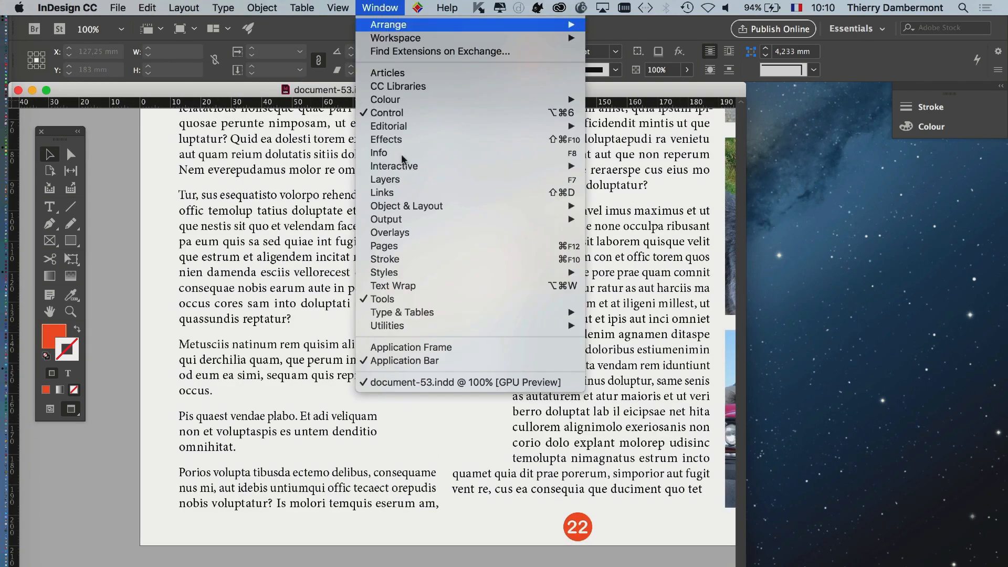
pyautogui.click(574, 253)
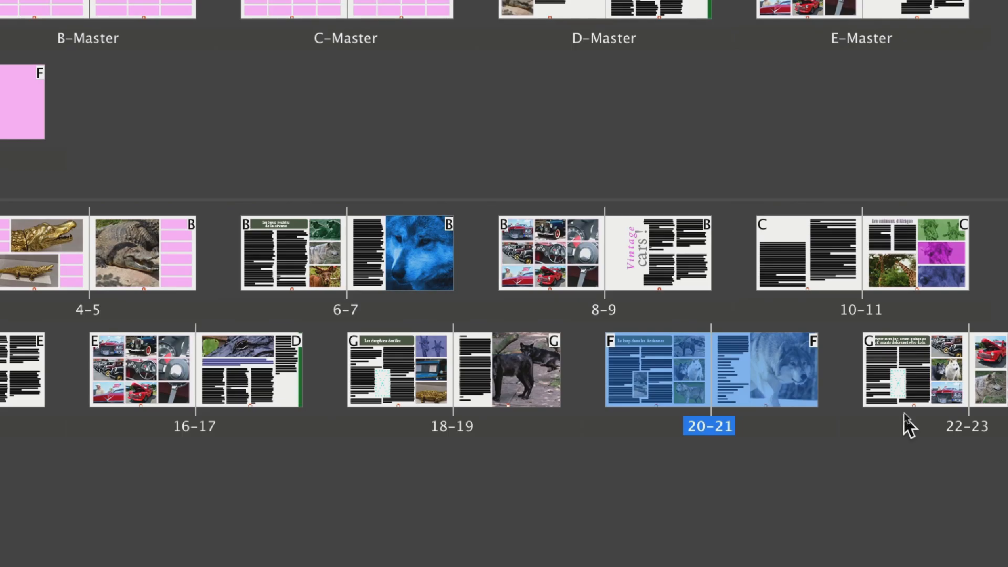
pyautogui.click(912, 403)
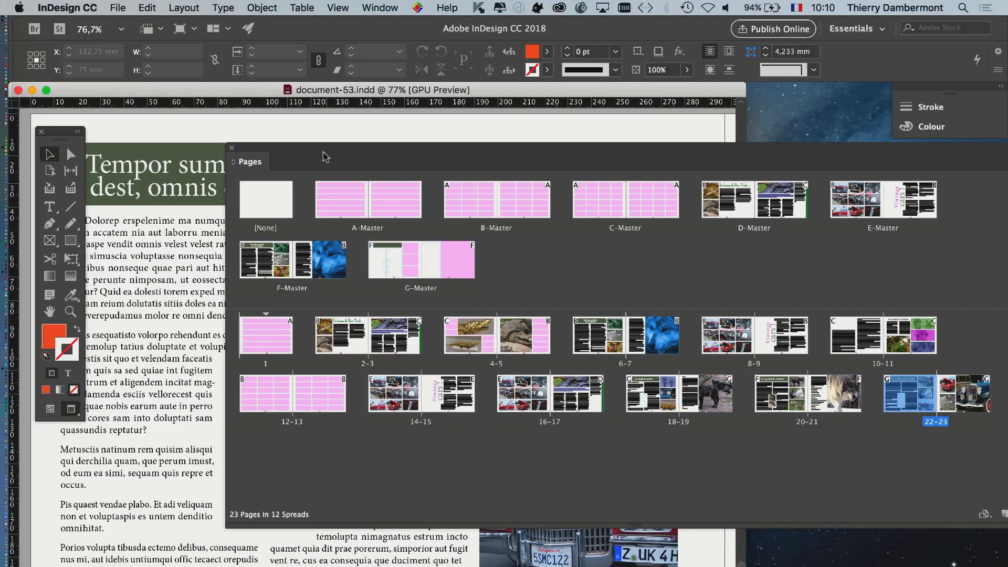
pyautogui.moveTo(322, 158); pyautogui.dragTo(716, 219)
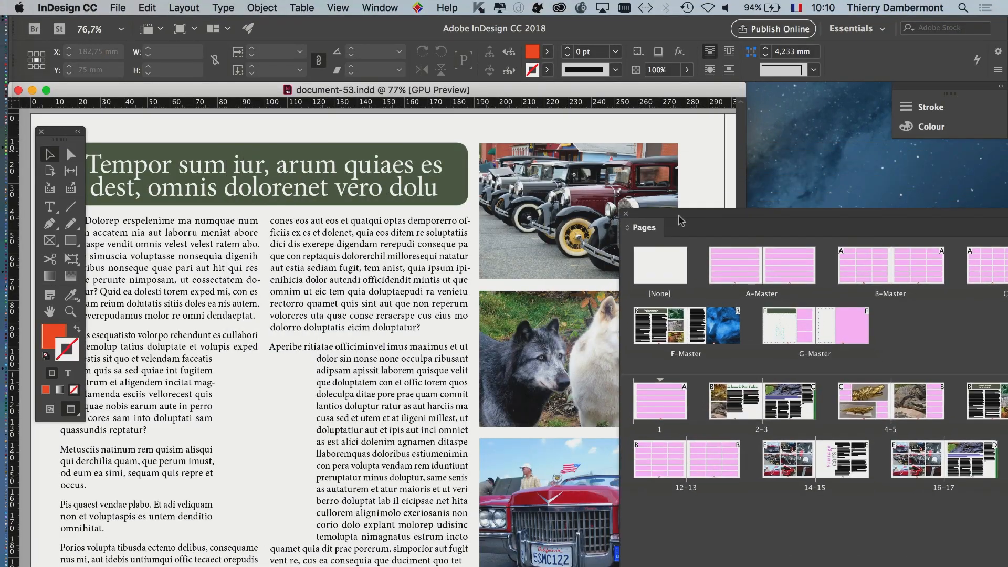
pyautogui.moveTo(258, 399); pyautogui.dragTo(388, 319)
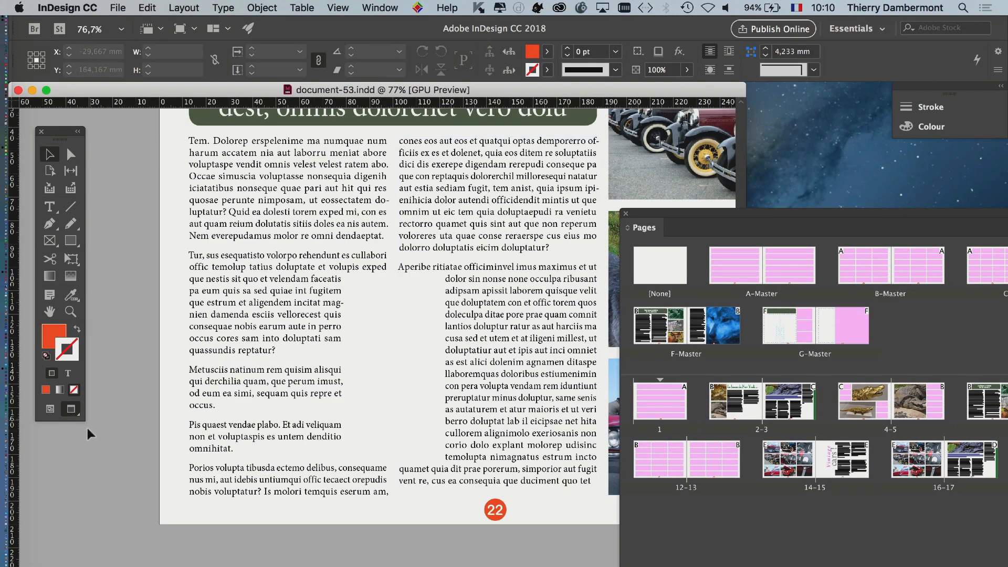
# Show page 22 in Normal screen mode, select its second-column text frame and check spread 22-23 in the Pages panel
pyautogui.click(50, 409)
pyautogui.click(491, 290)
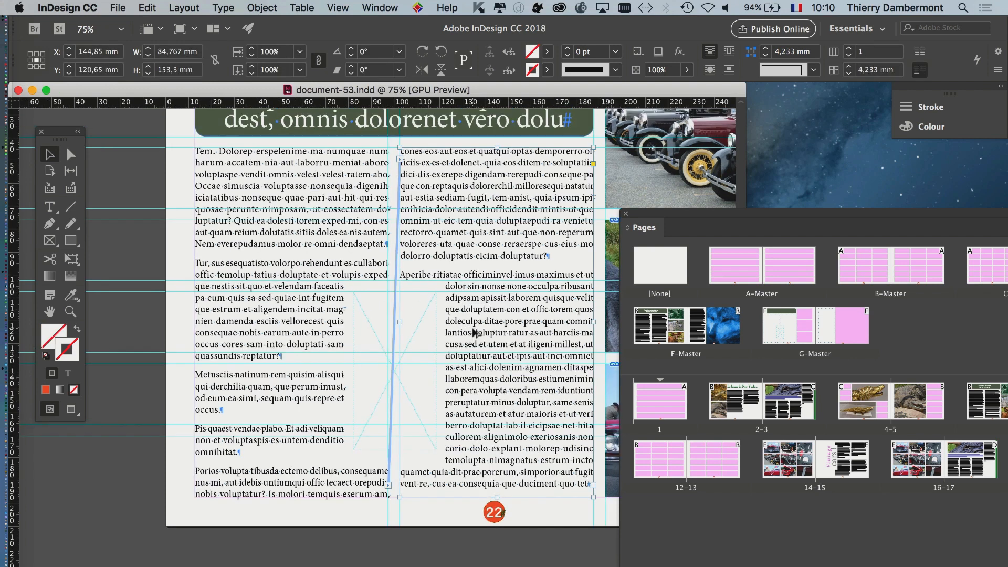
pyautogui.press('super+minus')
pyautogui.scroll(1, 450, 286)
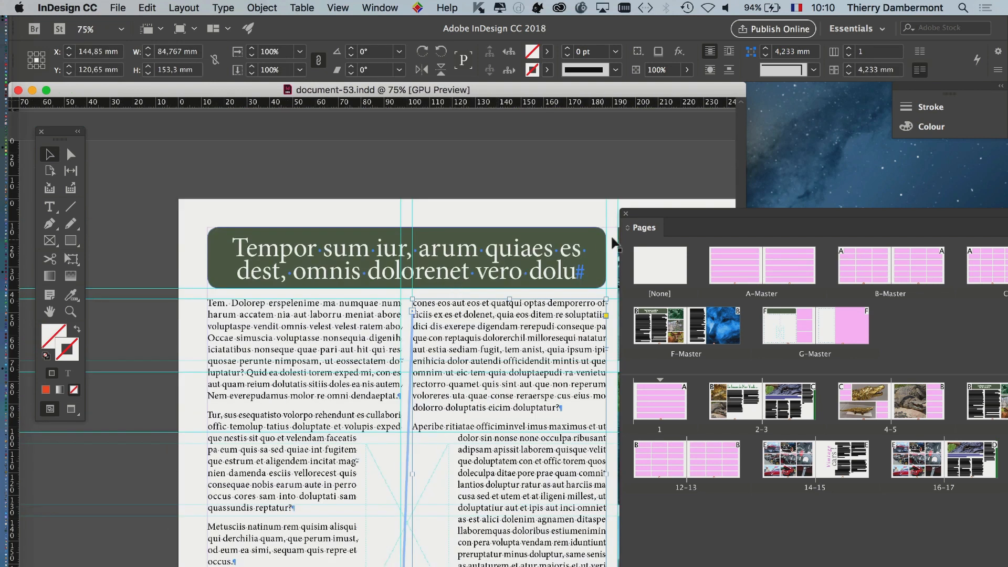
pyautogui.scroll(-5, 234, 303)
pyautogui.hscroll(2, 233, 303)
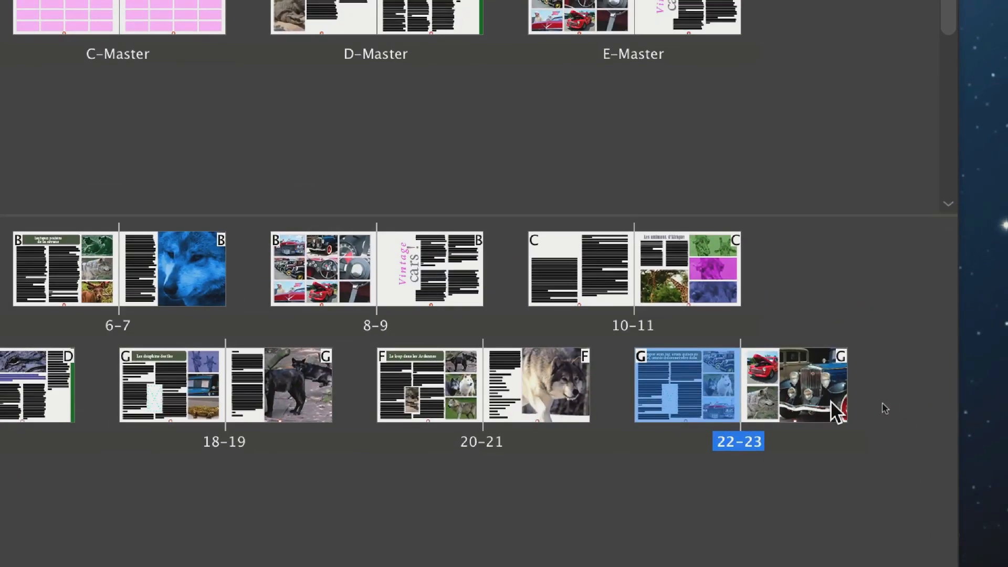
# Select both pages of spread 22-23 and override all of their master page items
pyautogui.keyDown('shift'); pyautogui.click(826, 403); pyautogui.keyUp('shift')
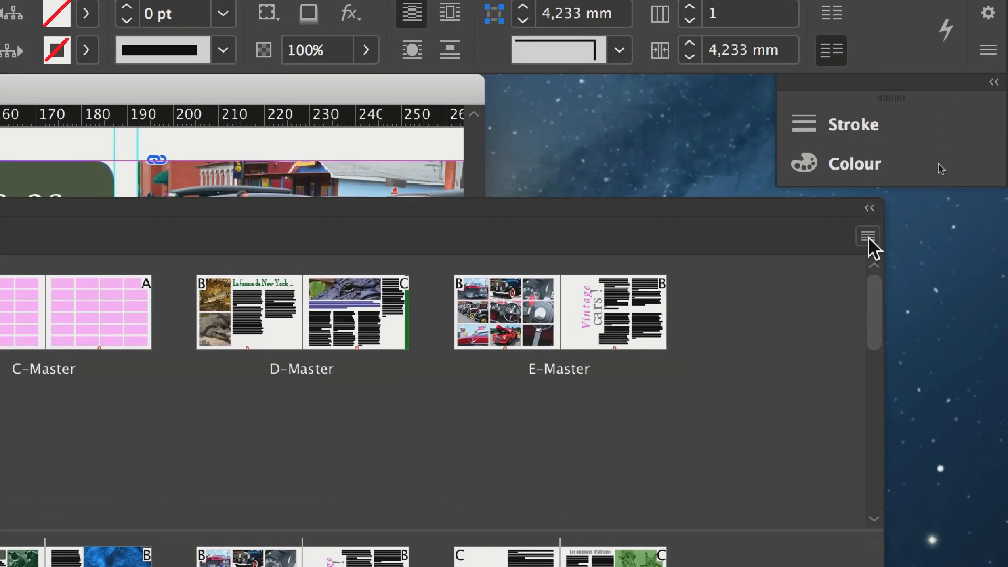
pyautogui.click(869, 237)
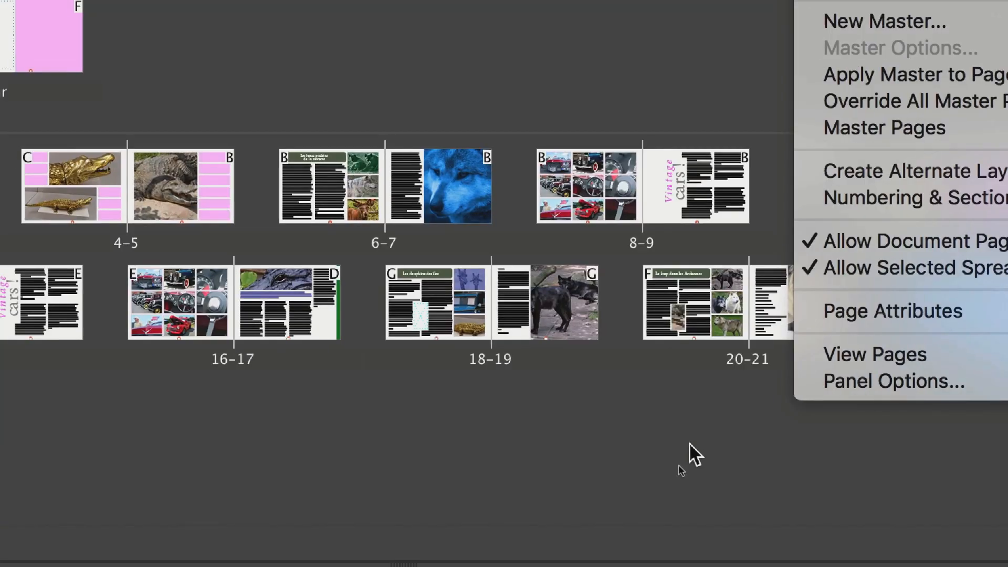
pyautogui.click(678, 465)
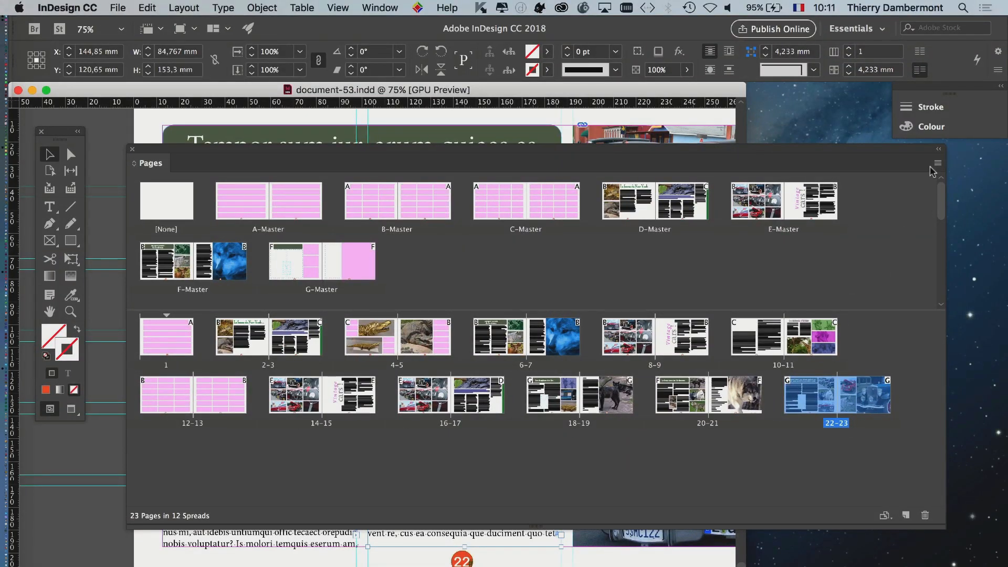
pyautogui.click(937, 163)
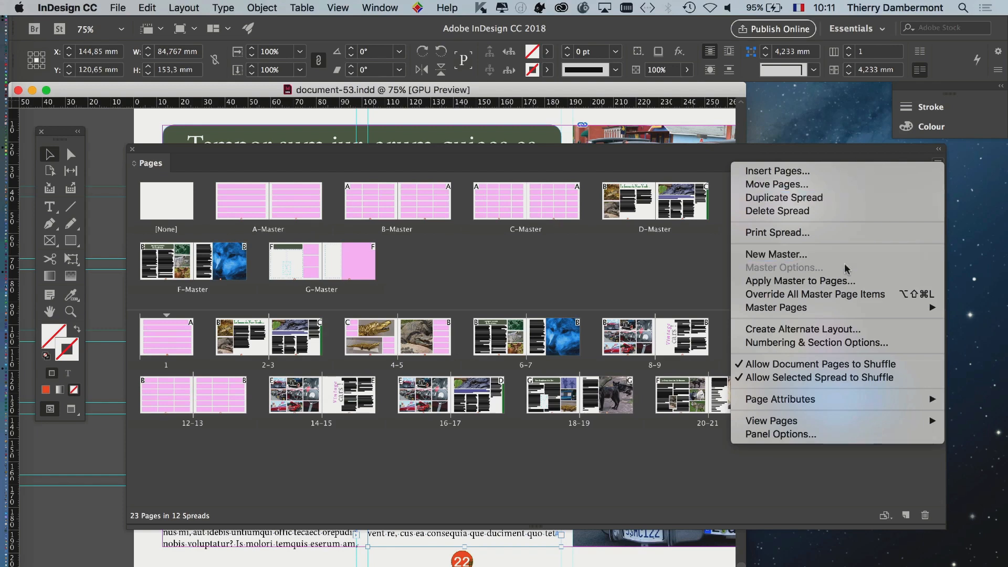
pyautogui.click(887, 294)
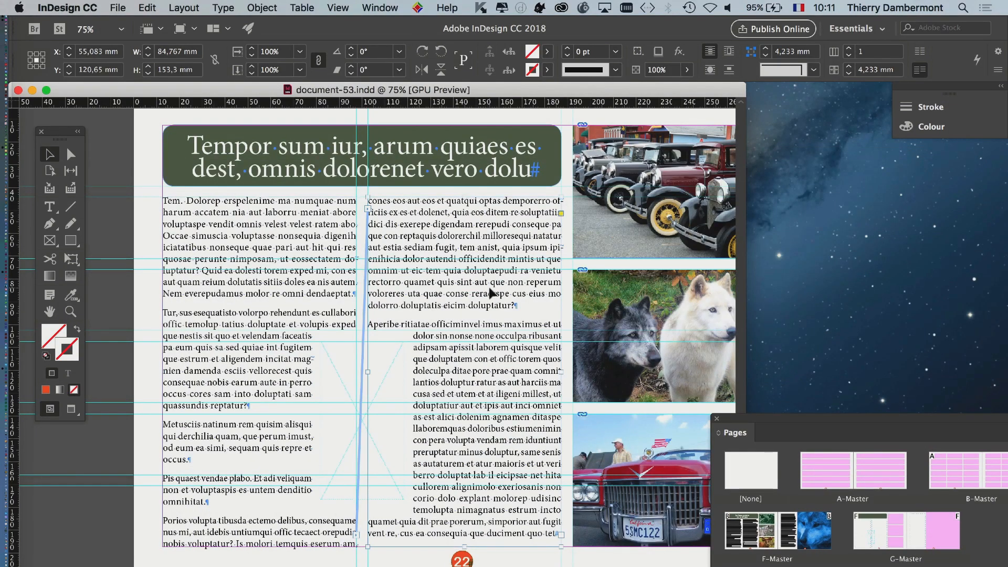
# Select the title banner, the two-wolves photo and the first-column text frame on page 22 in turn to check that they are editable
pyautogui.click(448, 163)
pyautogui.click(609, 312)
pyautogui.click(351, 383)
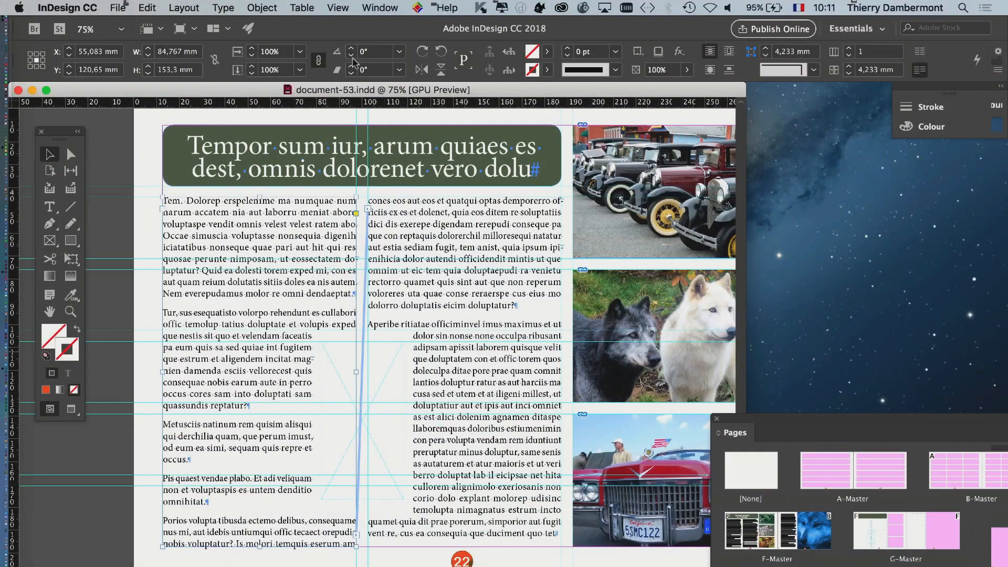
pyautogui.hscroll(3, 326, 270)
pyautogui.scroll(1, 326, 270)
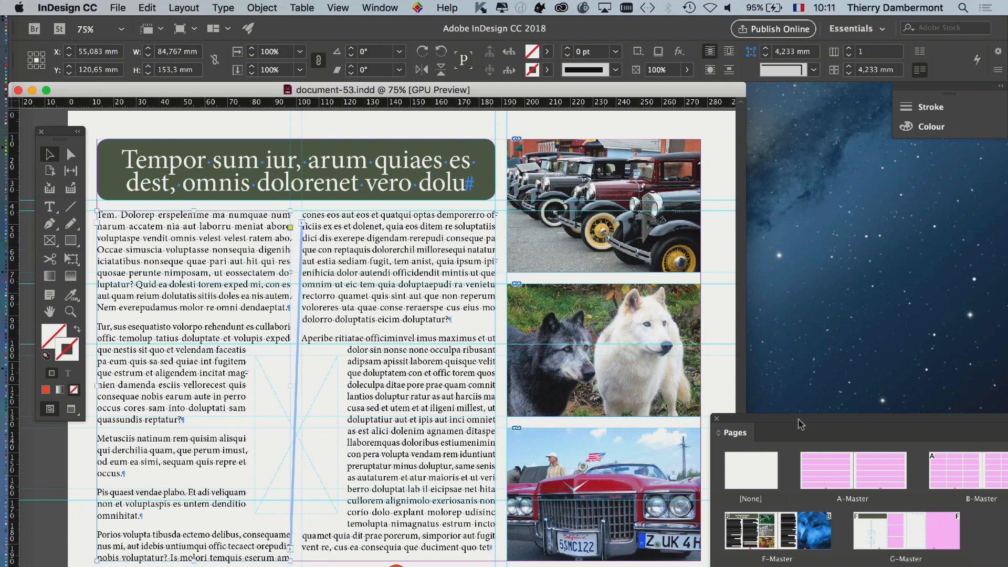
# Move the page thumbnails farther off the layout and display the document's layer list near the crossed frame between the text columns
pyautogui.moveTo(800, 424); pyautogui.dragTo(905, 427)
pyautogui.click(379, 7)
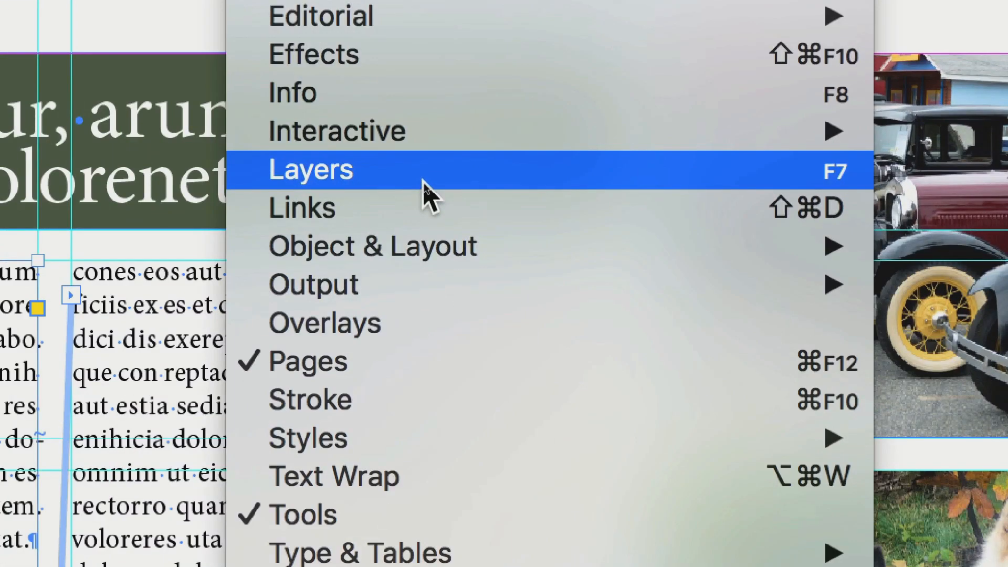
pyautogui.click(424, 183)
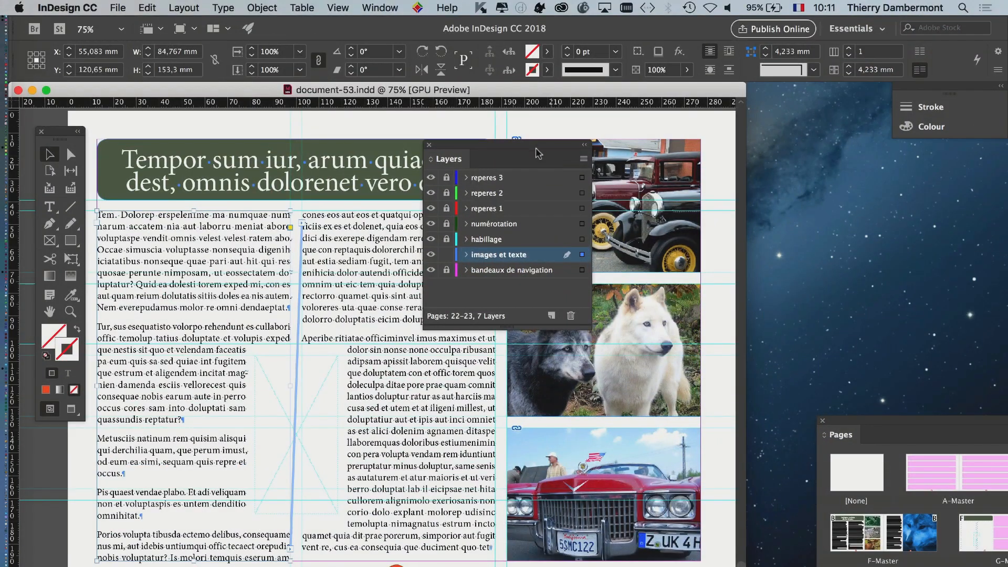
pyautogui.moveTo(536, 152); pyautogui.dragTo(639, 165)
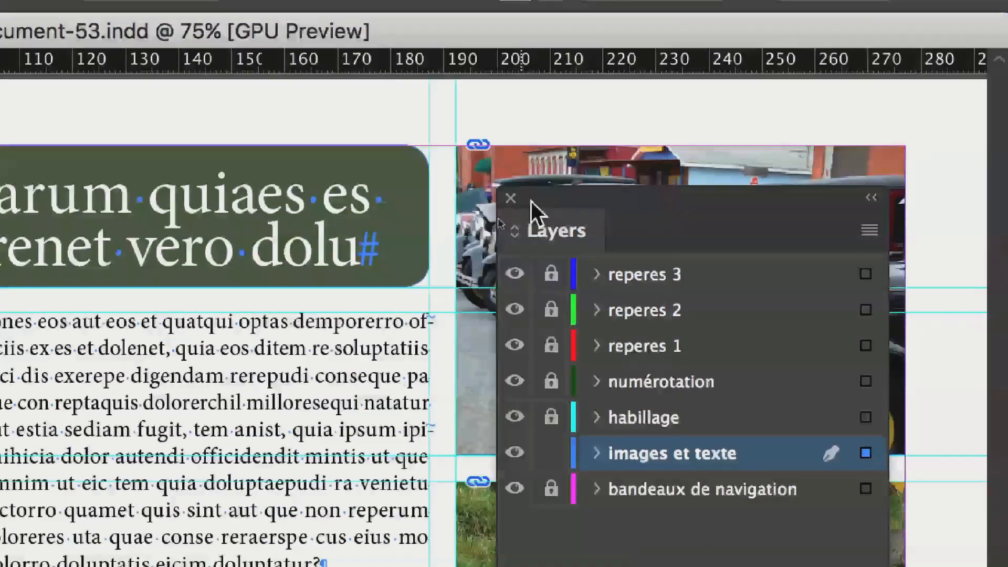
pyautogui.moveTo(530, 200); pyautogui.dragTo(150, 508)
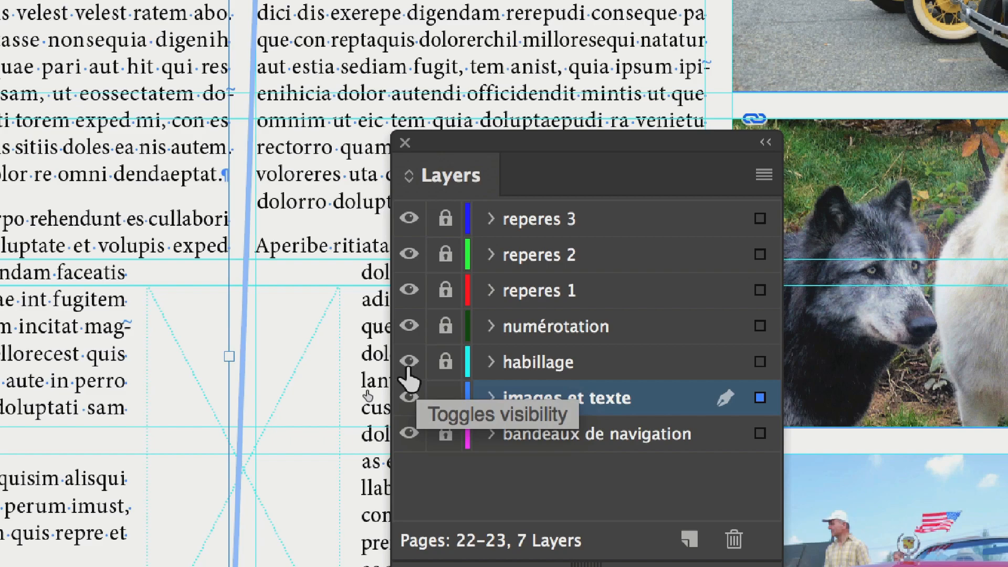
# Hide and show the habillage layer to check which frame on page 22 it holds
pyautogui.click(409, 362)
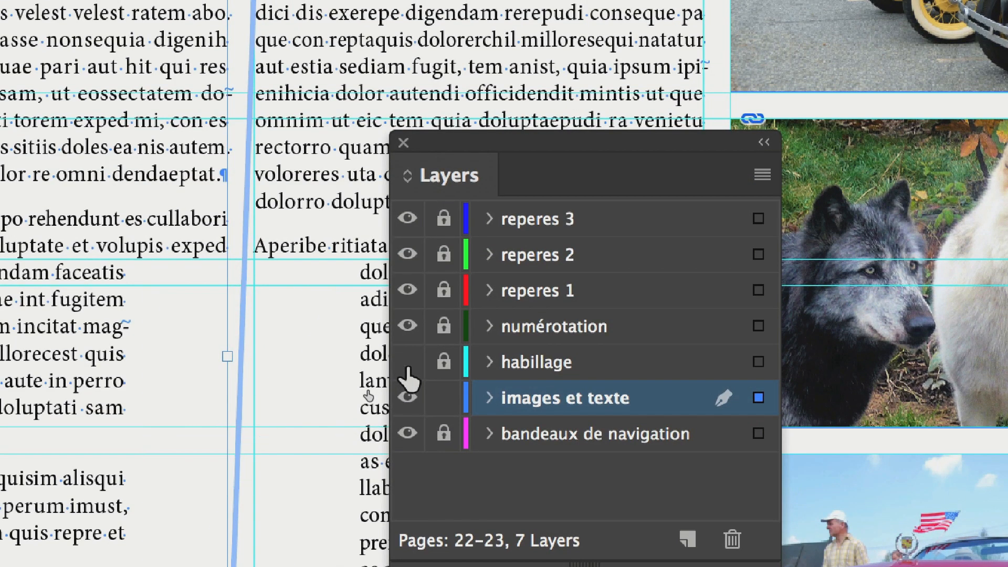
pyautogui.click(409, 367)
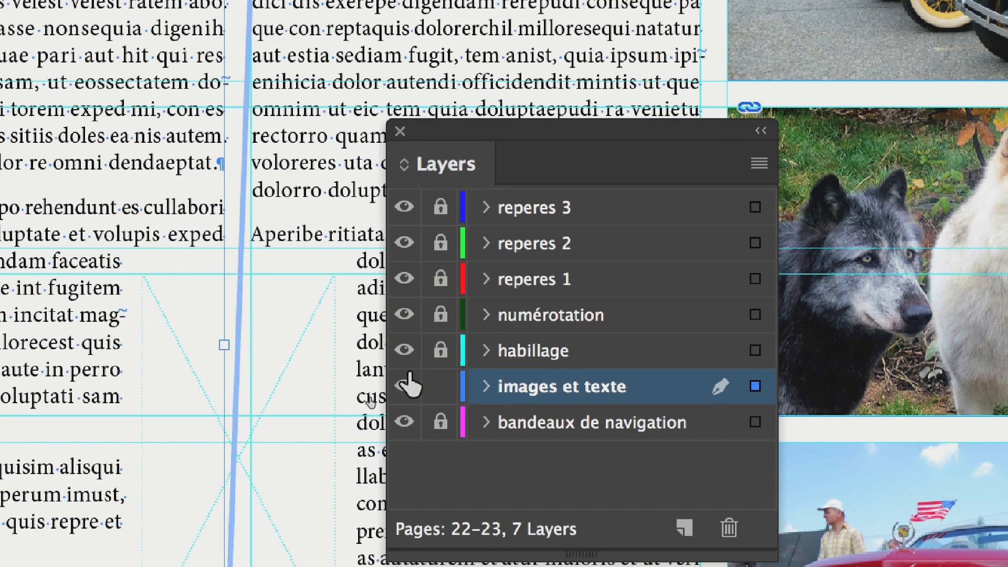
pyautogui.click(405, 385)
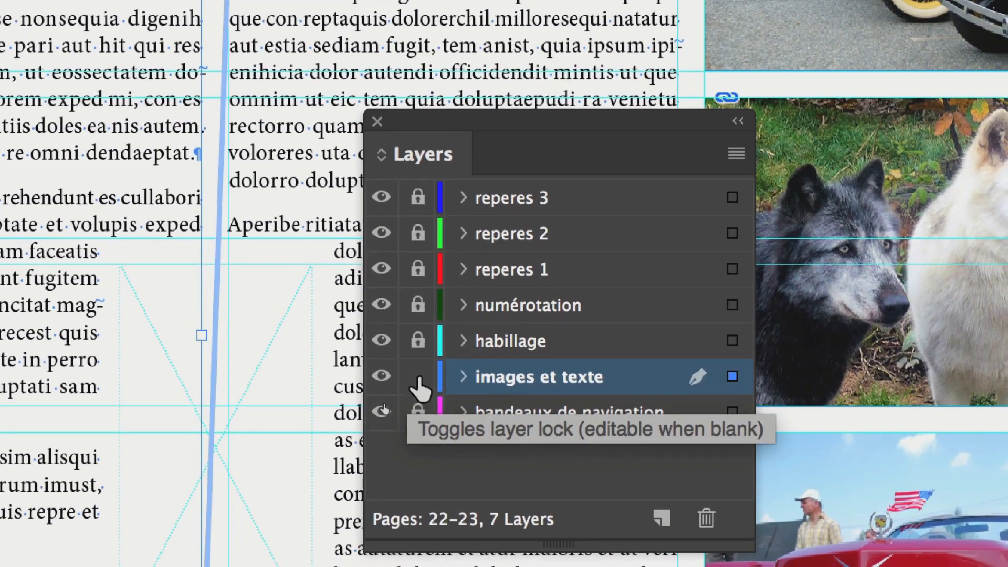
# Lock the images et texte layer and unlock the habillage layer, keeping the crossed frame between the columns uncovered
pyautogui.click(425, 380)
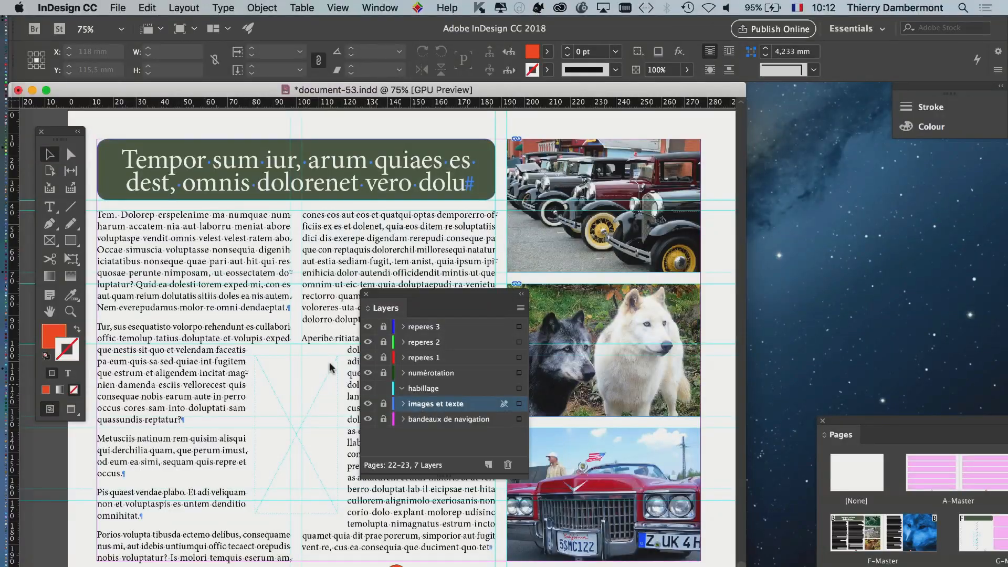
pyautogui.moveTo(387, 302); pyautogui.dragTo(492, 293)
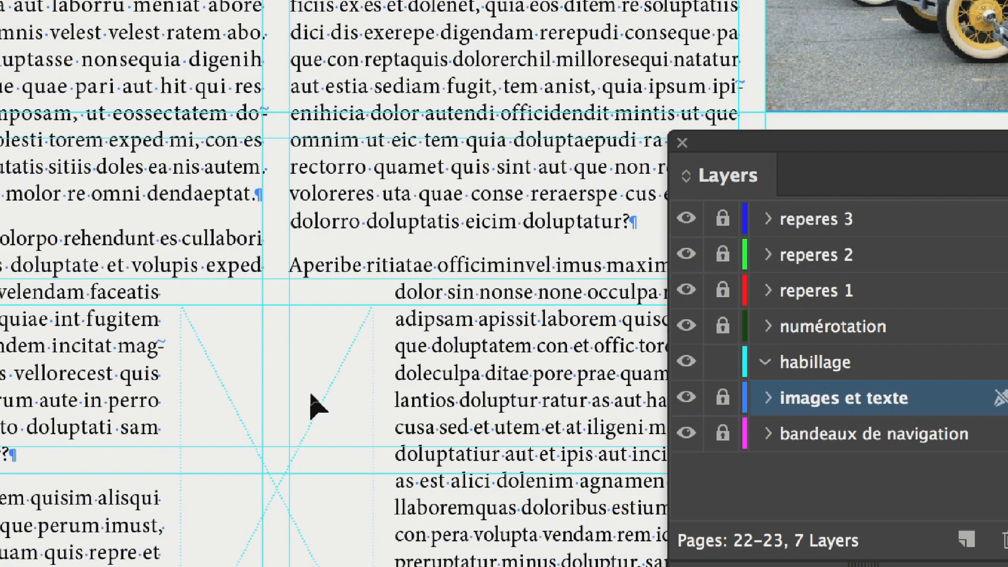
# Override the crossed rectangle frame between the text columns on the habillage layer and select it
pyautogui.click(311, 397)
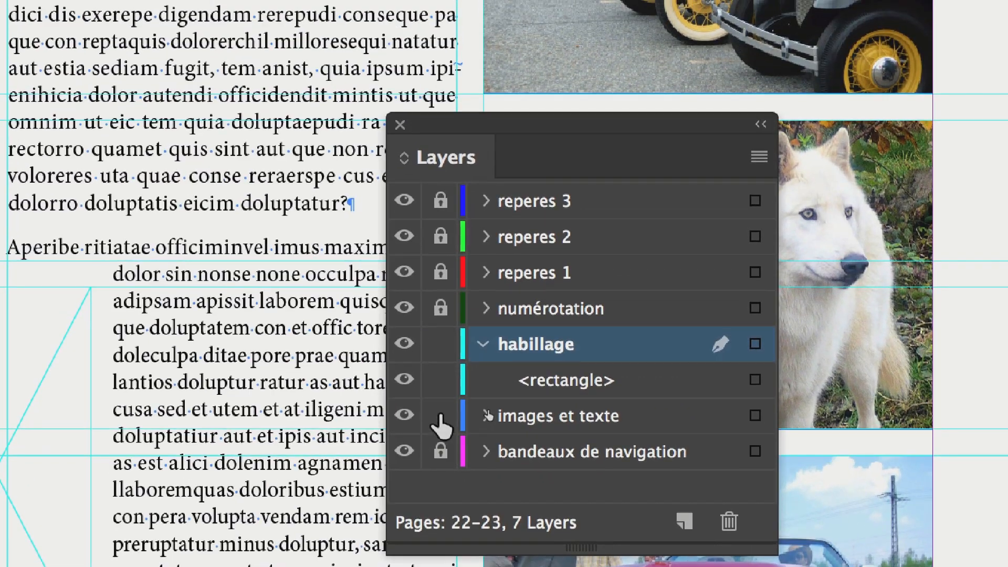
pyautogui.click(560, 170)
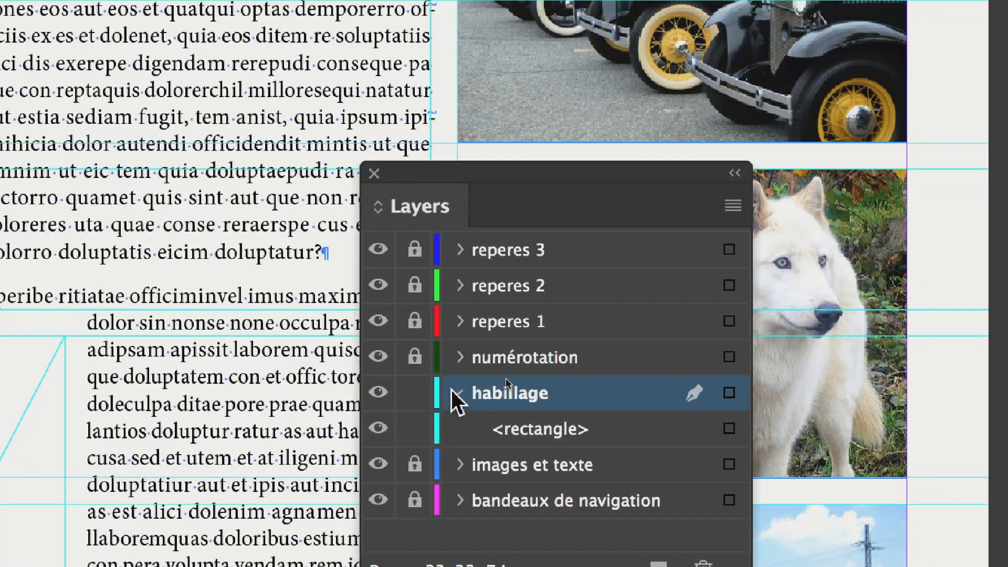
pyautogui.click(485, 339)
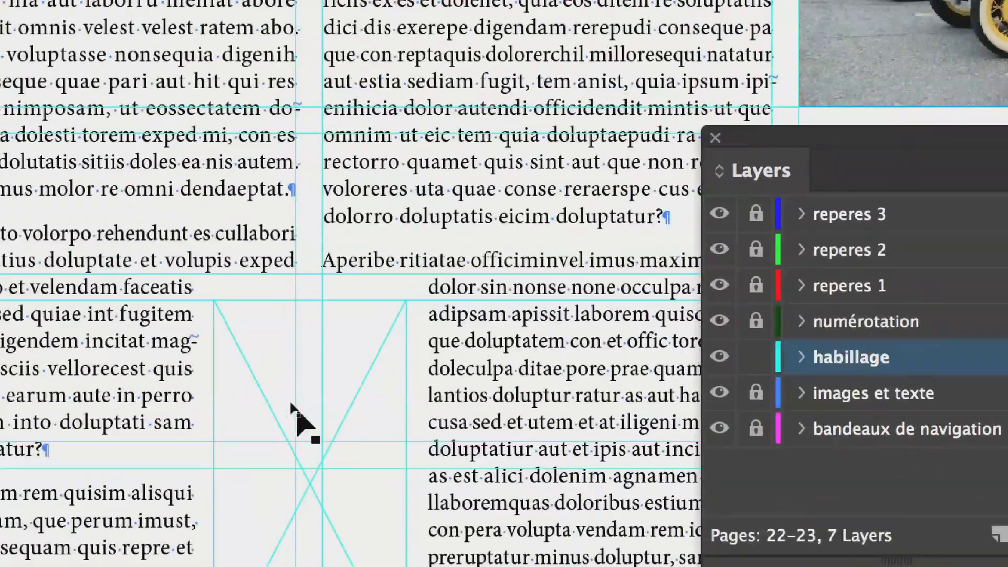
pyautogui.click(292, 404)
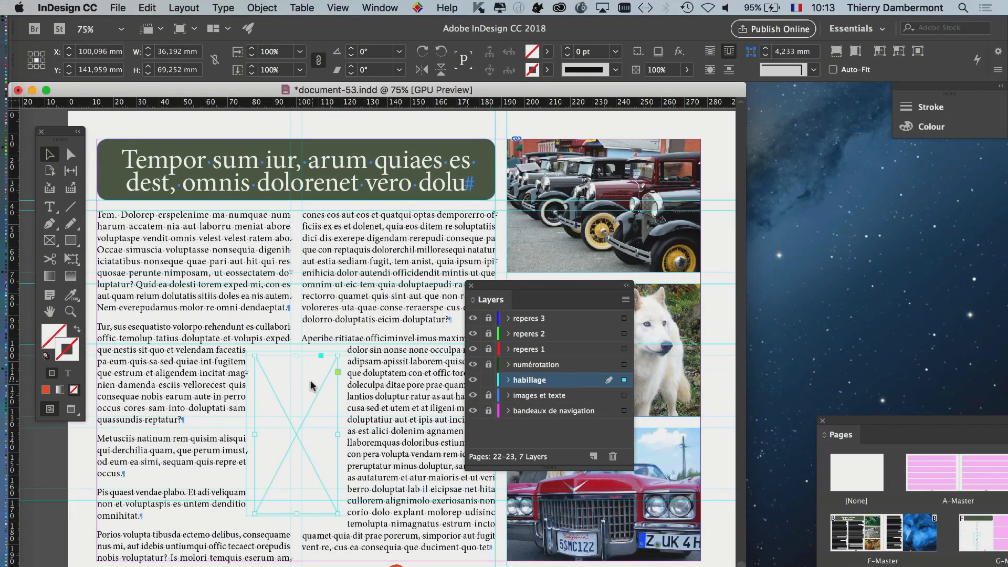
# Place Wolf_at_Woburn_Safari_Park.psd from the Links folder of Dossier document-53 into the selected frame, with Replace Selected Item enabled
pyautogui.click(114, 7)
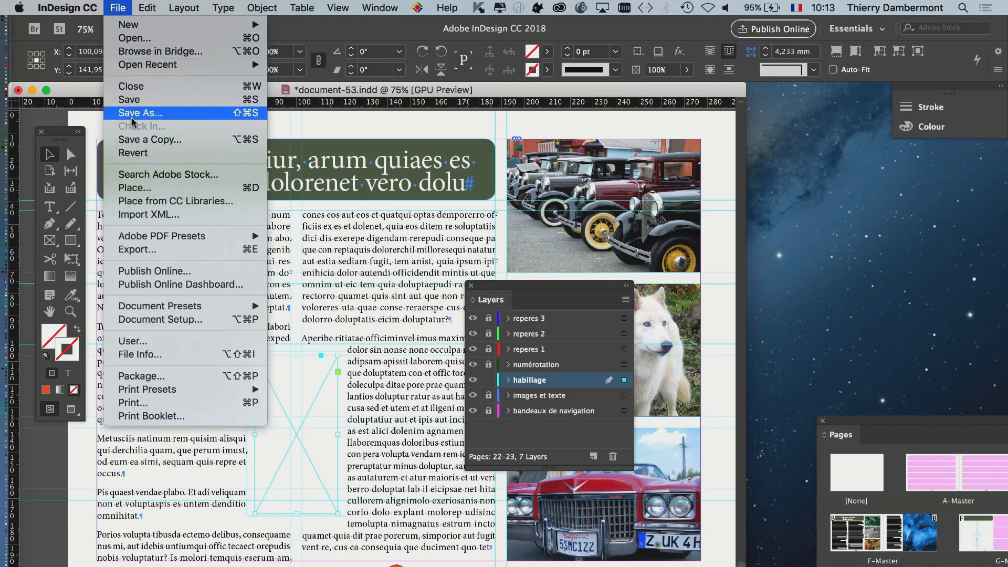
pyautogui.click(161, 188)
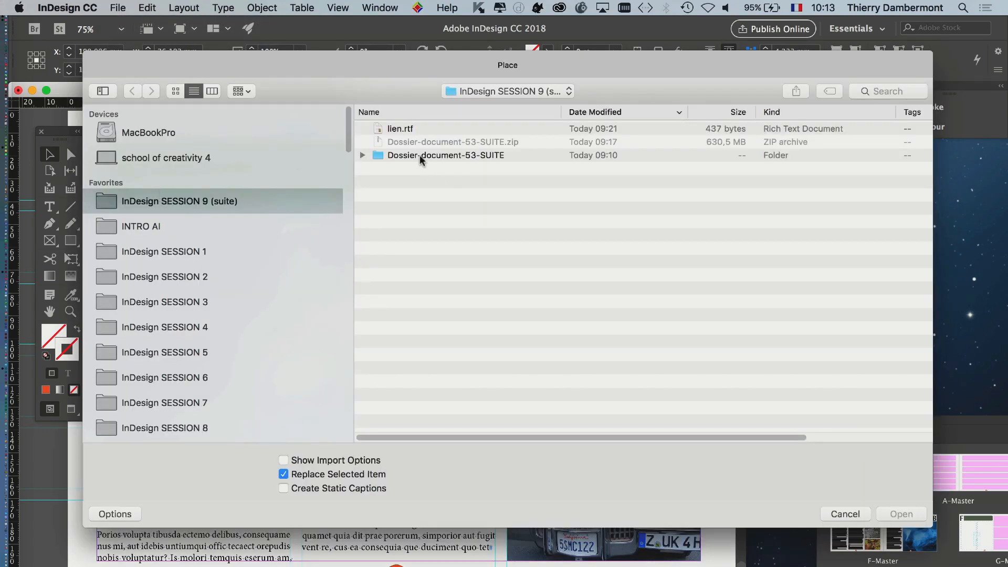
pyautogui.doubleClick(515, 156)
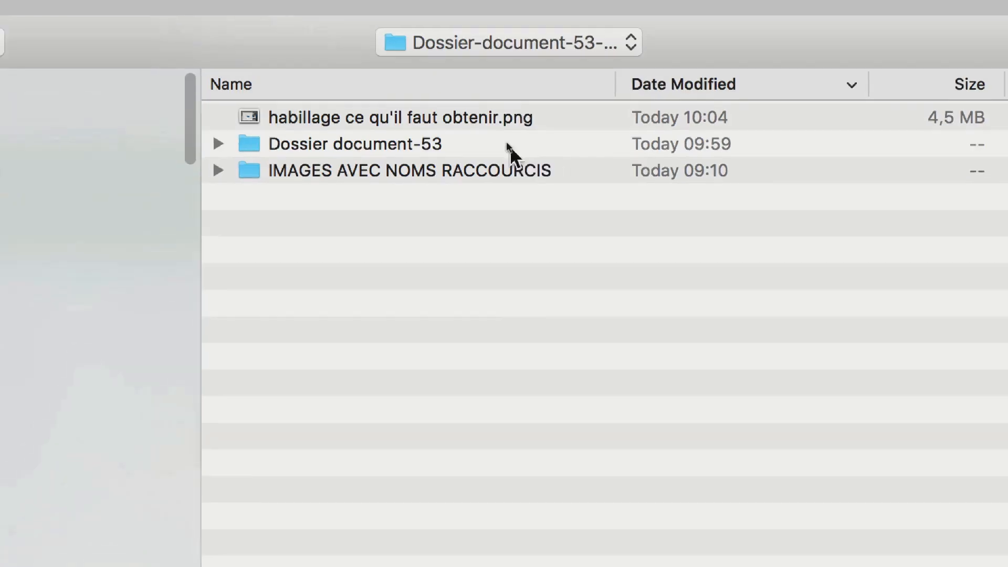
pyautogui.doubleClick(505, 143)
pyautogui.click(370, 116)
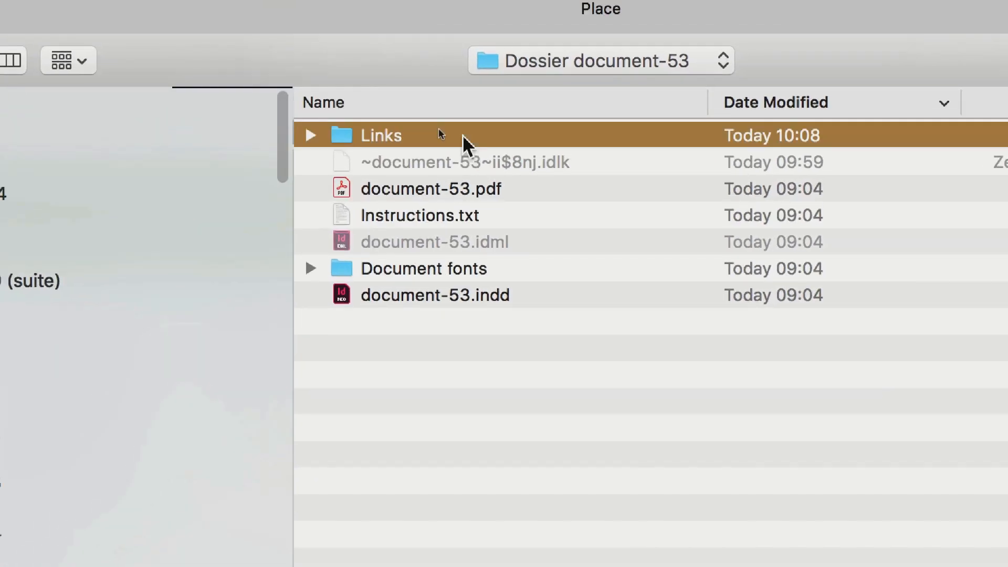
pyautogui.doubleClick(462, 135)
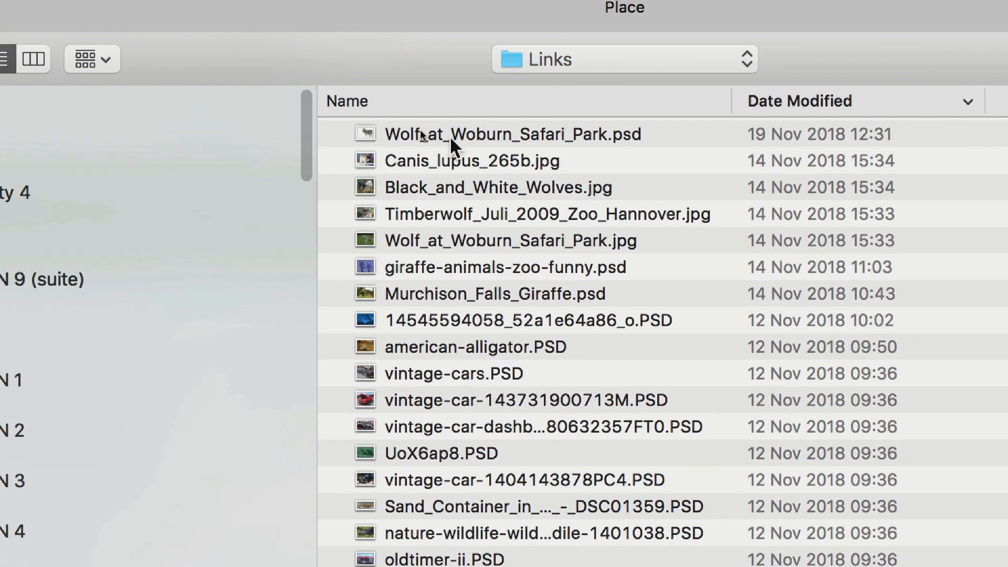
pyautogui.click(420, 135)
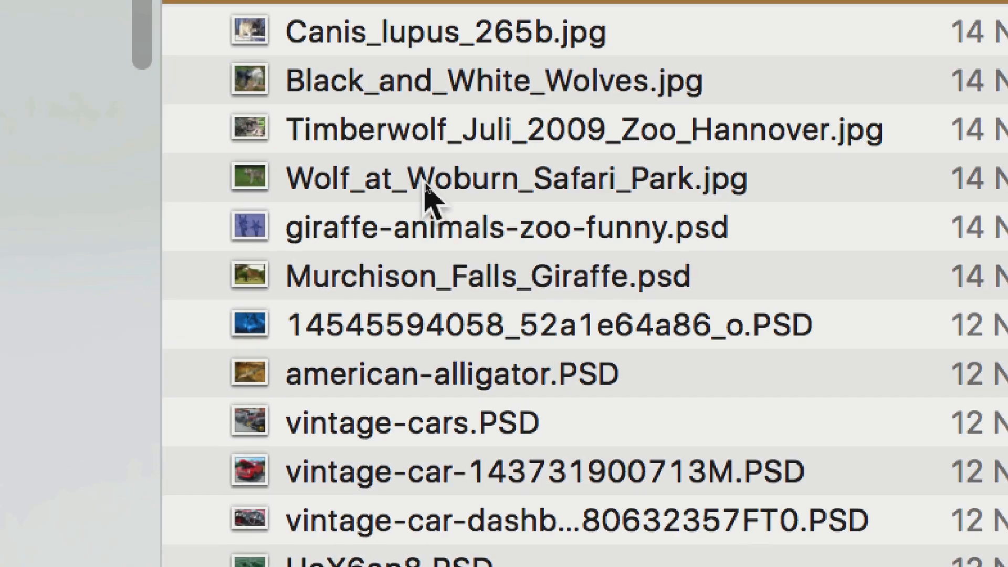
pyautogui.click(422, 178)
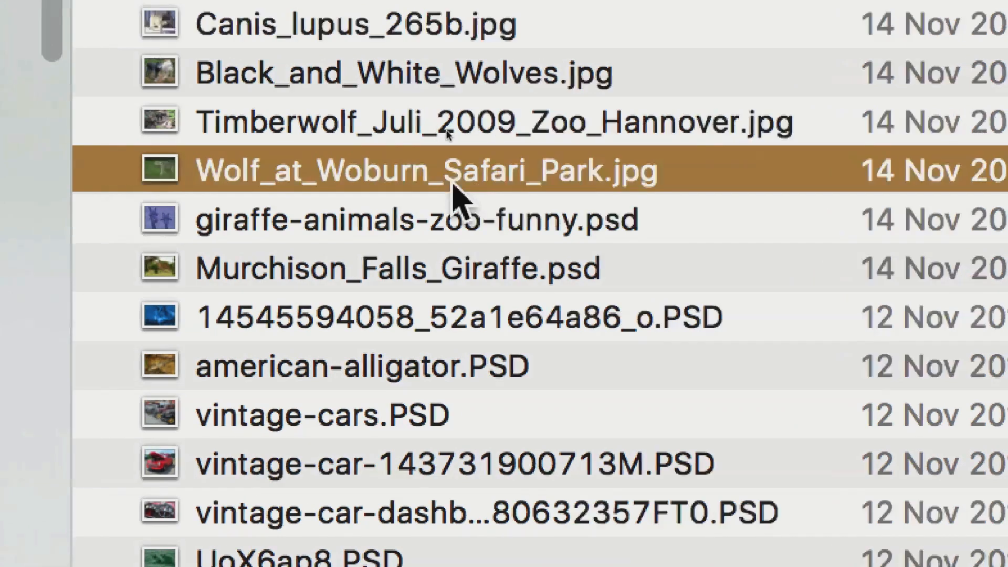
pyautogui.click(447, 136)
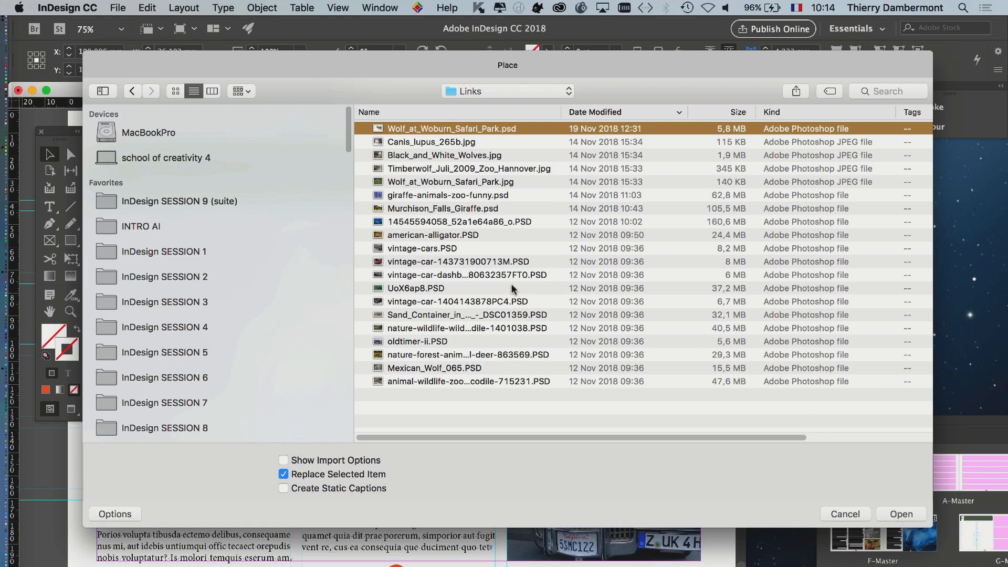
pyautogui.click(895, 511)
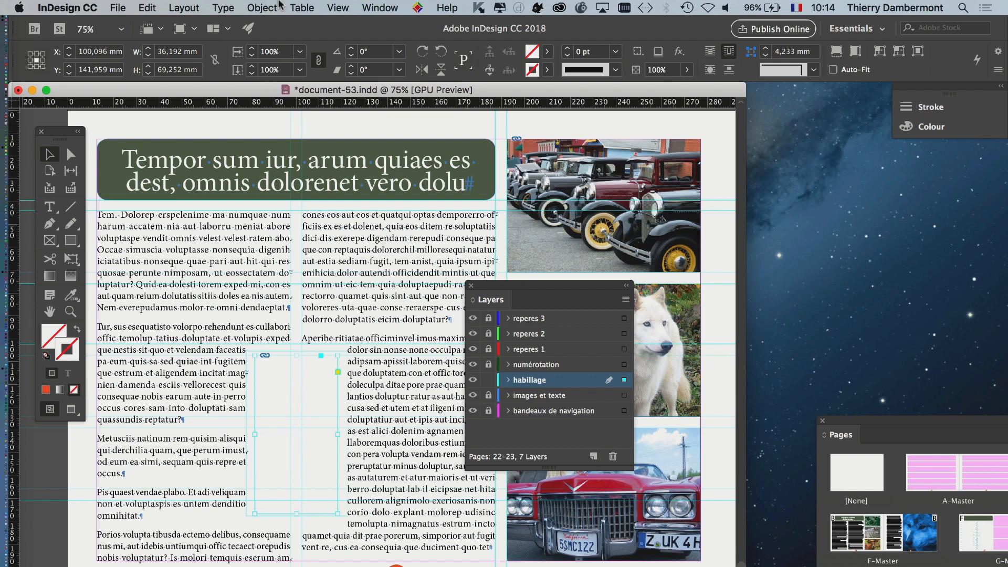
# Fit the placed wolf image to its frame with Fill Frame Proportionally
pyautogui.click(263, 7)
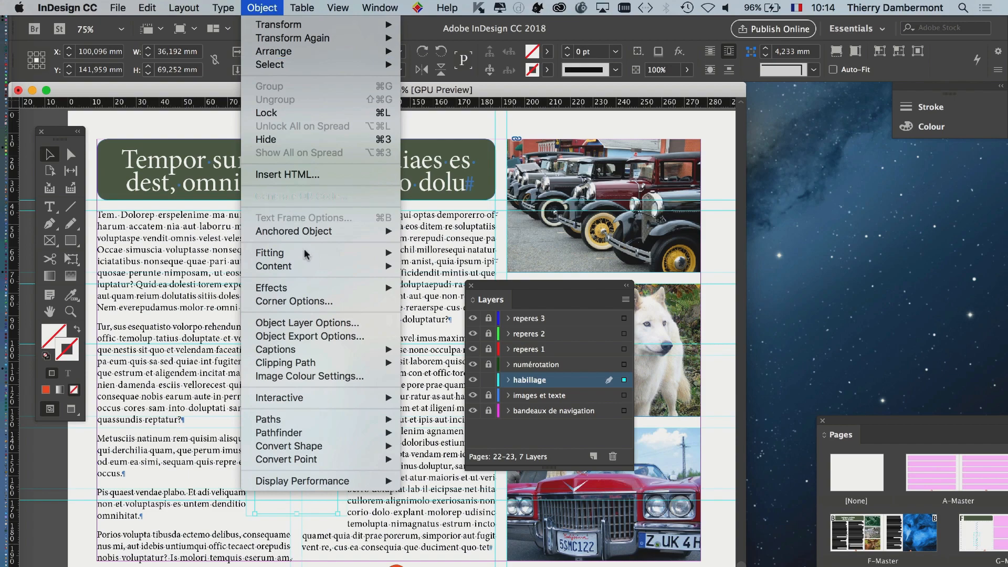
pyautogui.moveTo(307, 254)
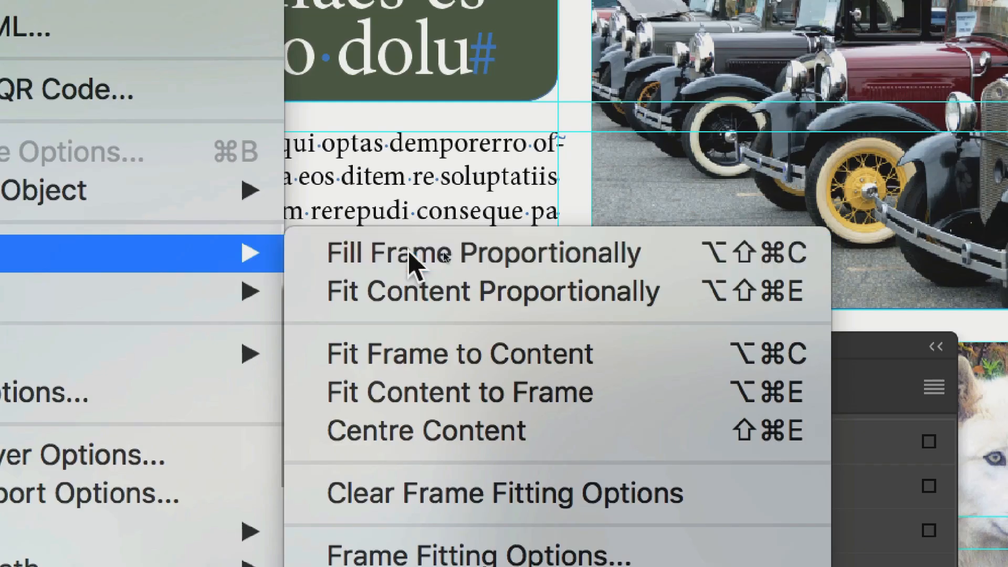
pyautogui.click(693, 246)
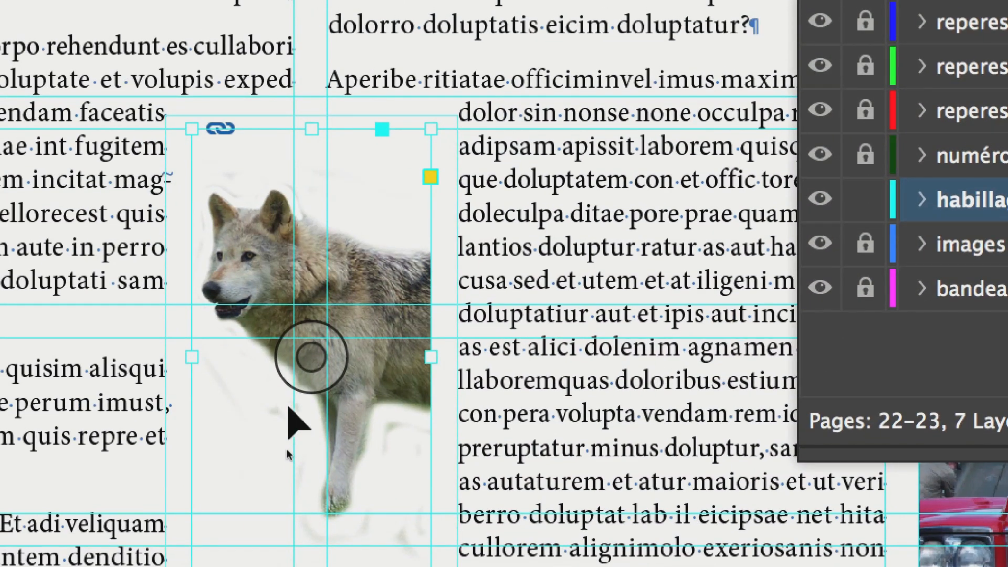
# Save the document as document-54.indd in the Dossier document-53 folder within Dossier-document-53-SUITE under InDesign SESSION 9 (suite)
pyautogui.click(118, 8)
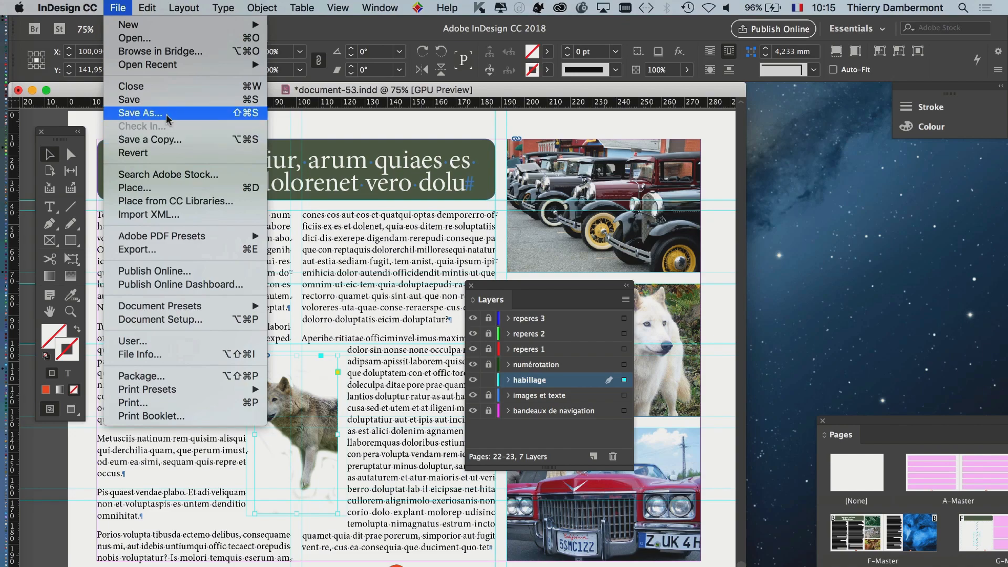
pyautogui.click(166, 119)
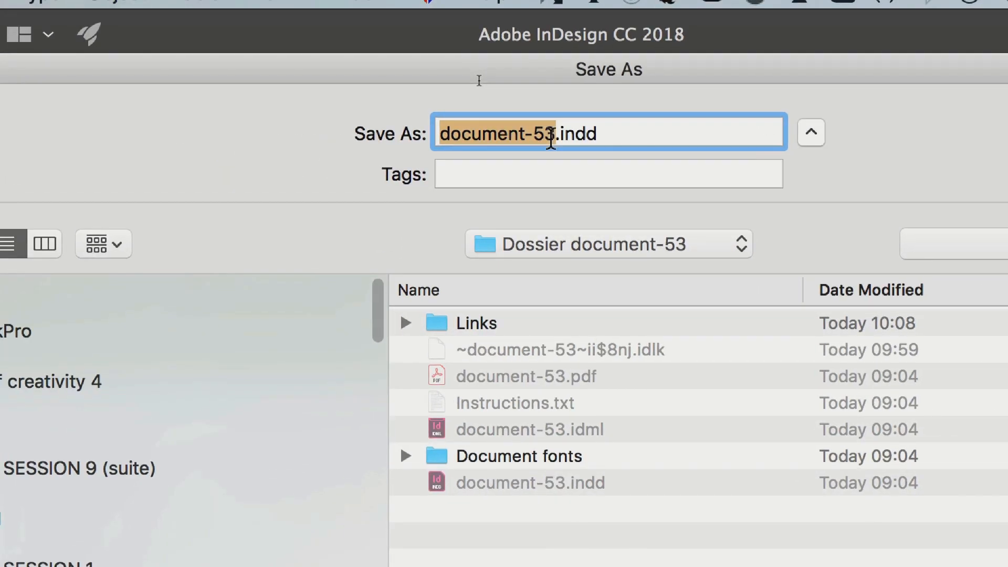
pyautogui.click(550, 138)
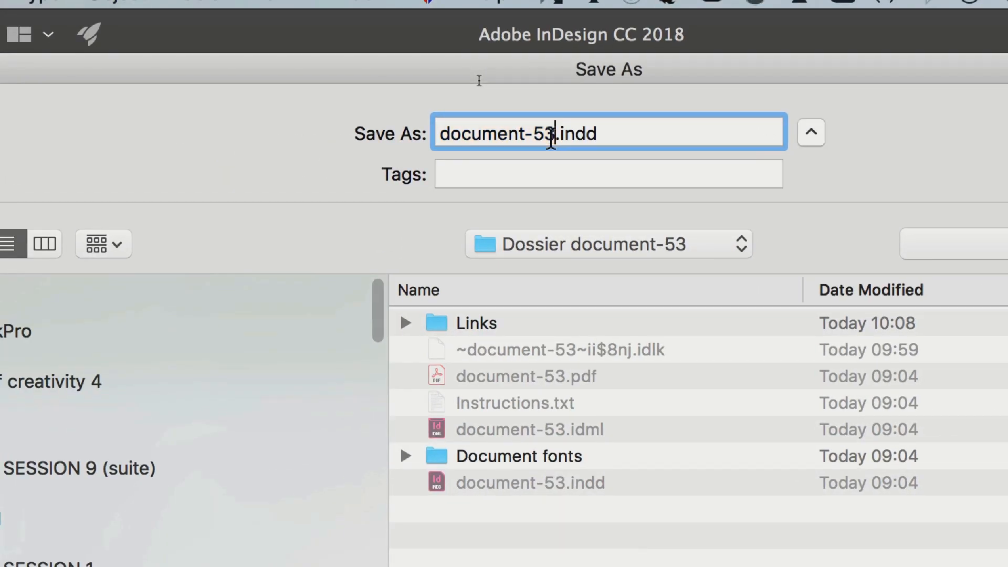
pyautogui.press('BackSpace')
pyautogui.write('4')
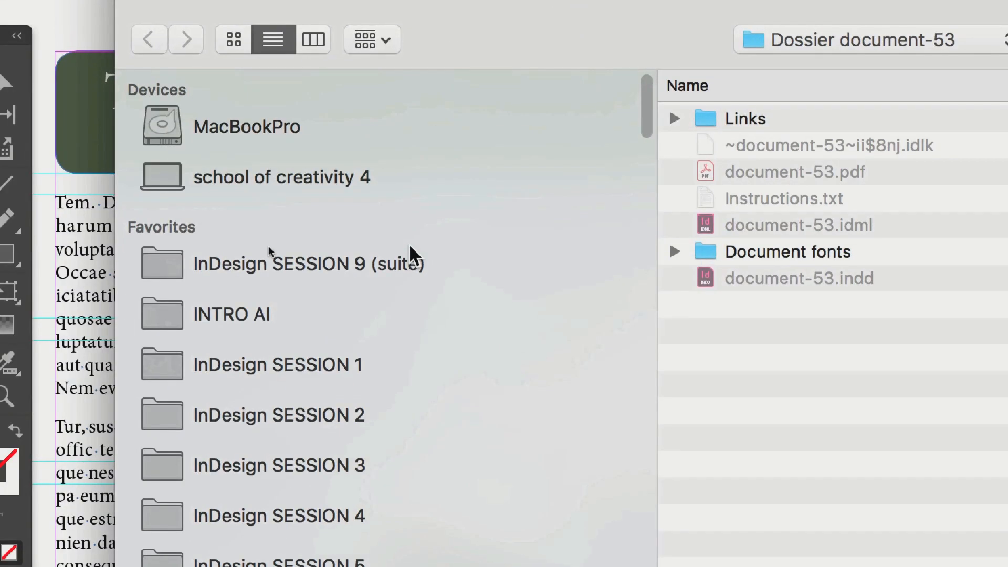
pyautogui.click(247, 459)
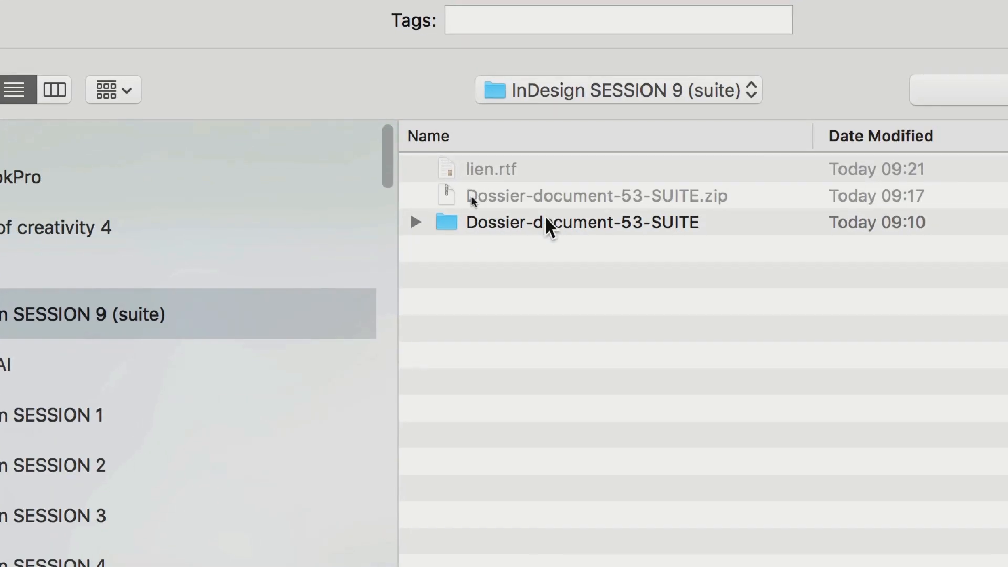
pyautogui.doubleClick(575, 225)
pyautogui.doubleClick(543, 209)
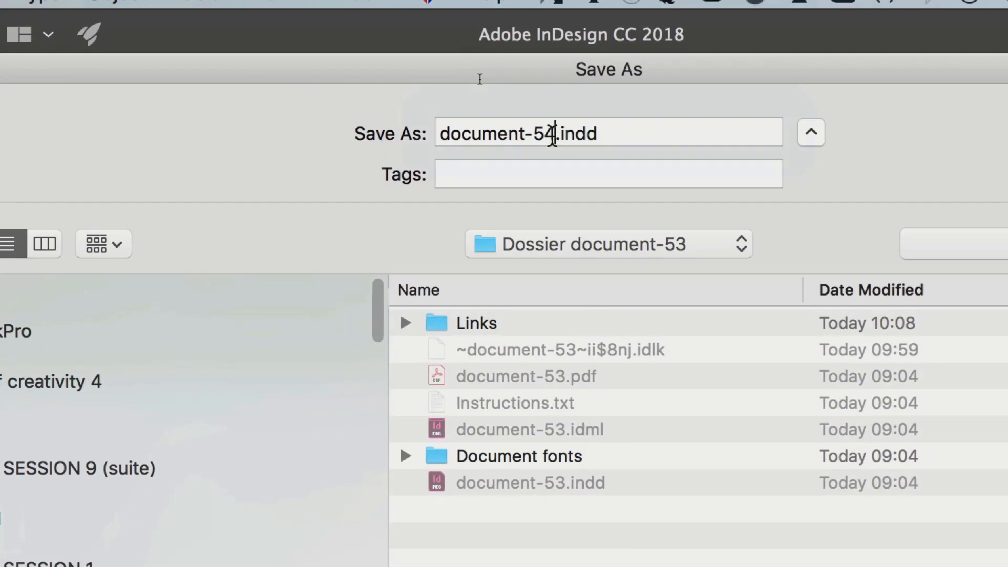
pyautogui.click(552, 136)
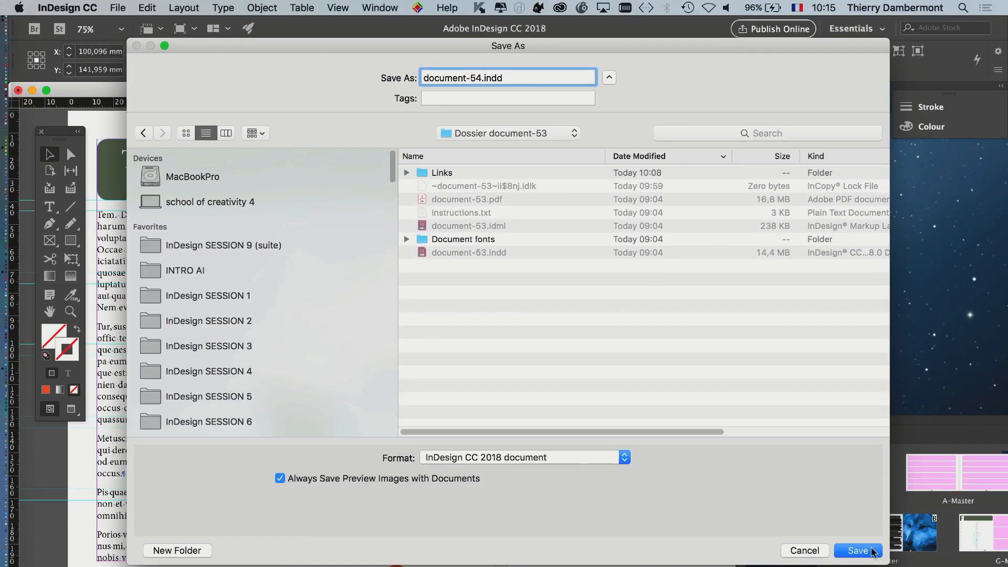
pyautogui.click(1007, 566)
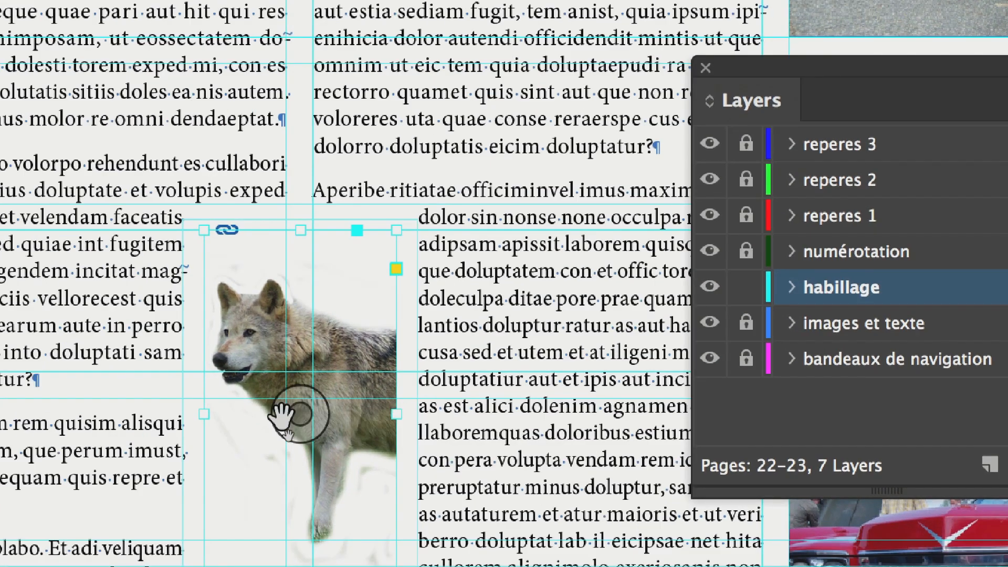
# Select the wolf's frame on the habillage layer and apply Fit Frame to Content
pyautogui.click(283, 416)
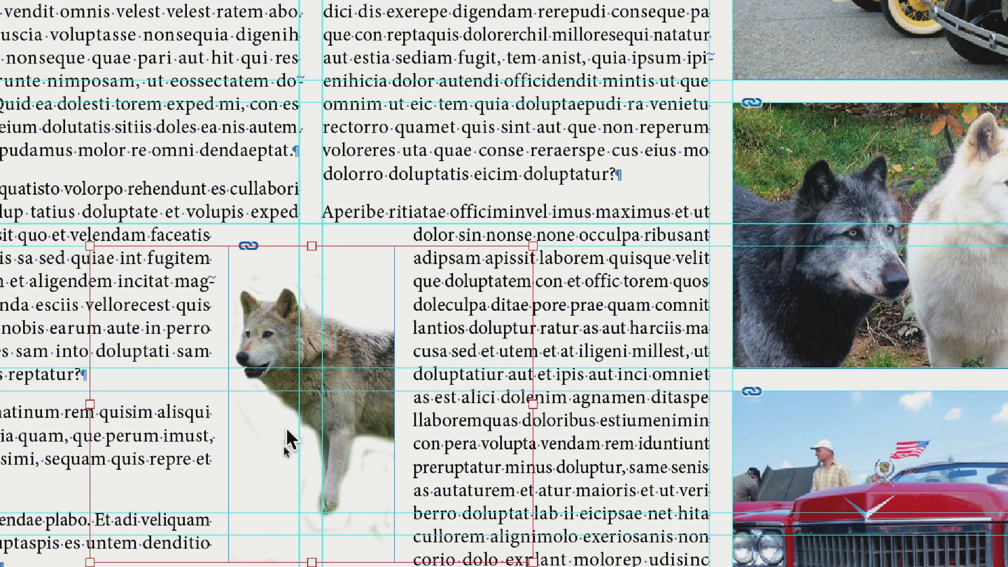
pyautogui.press('F7')
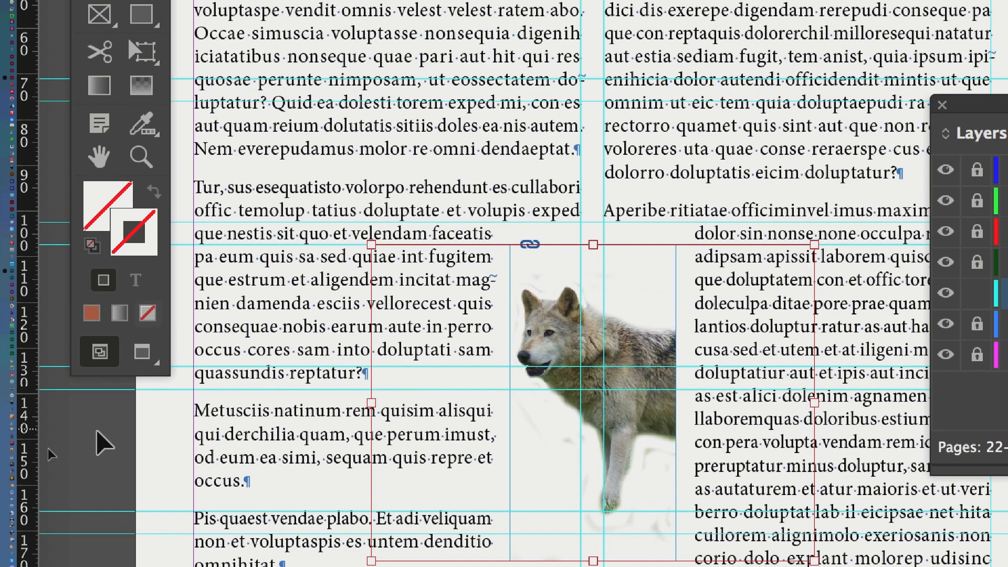
pyautogui.click(96, 432)
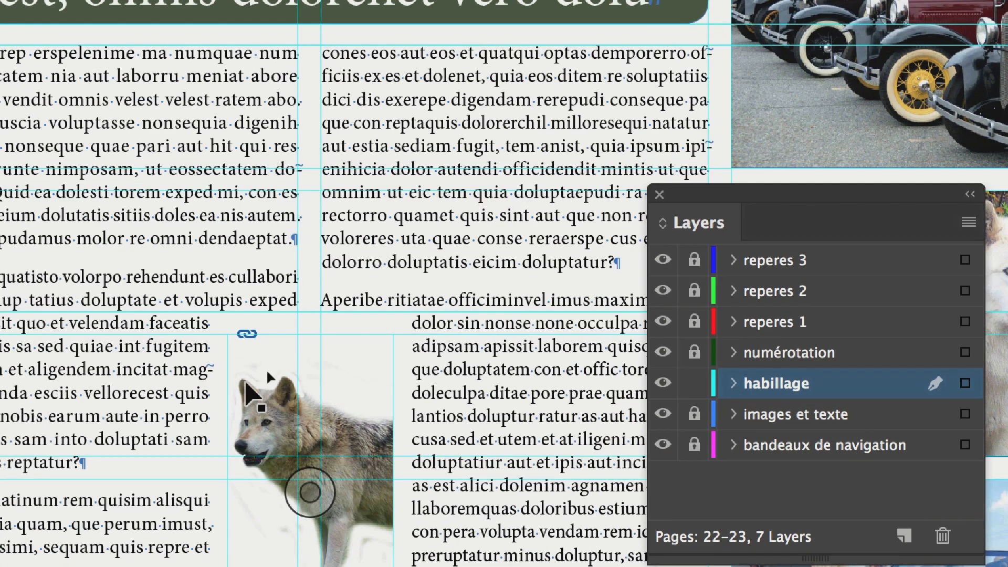
pyautogui.click(243, 380)
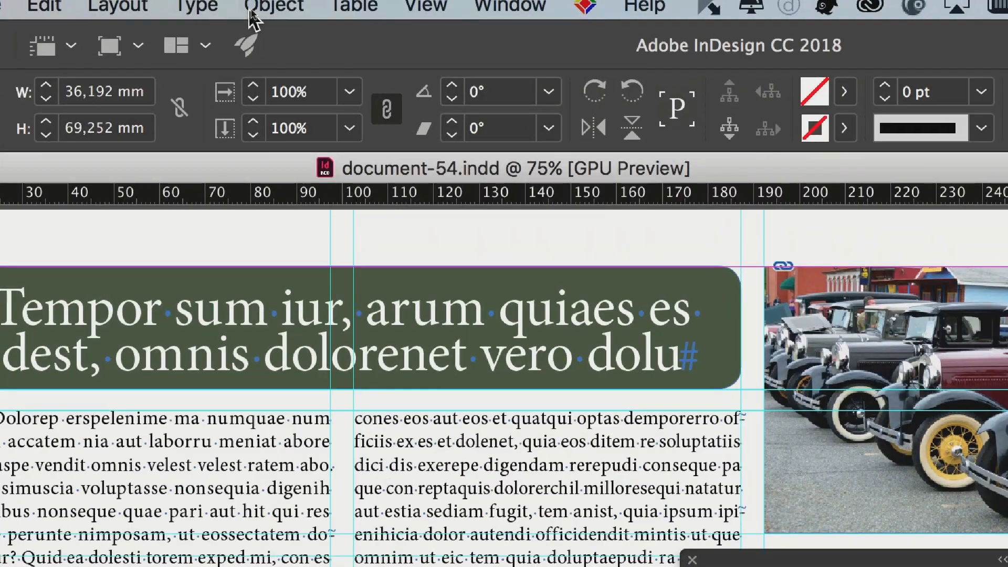
pyautogui.click(251, 13)
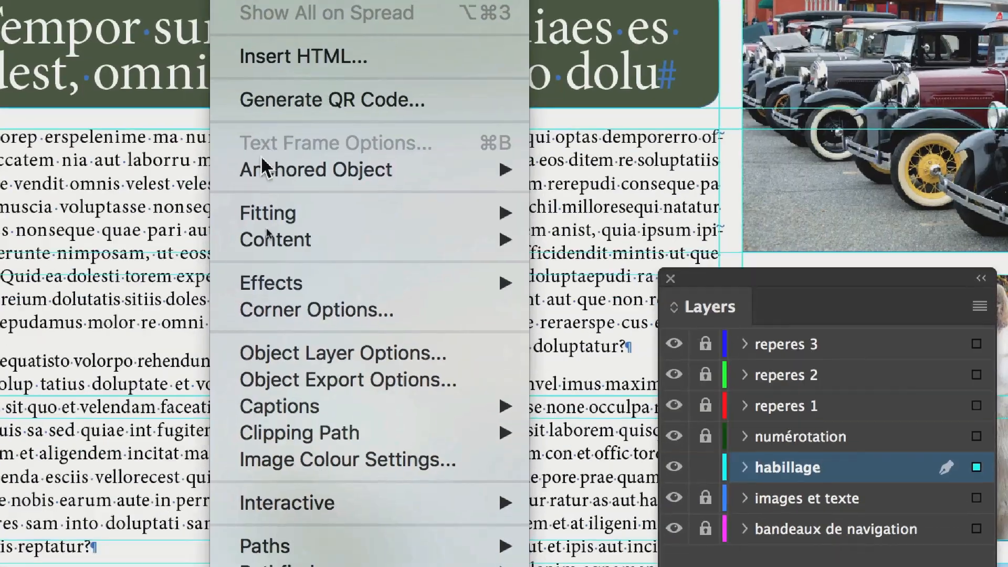
pyautogui.moveTo(264, 496)
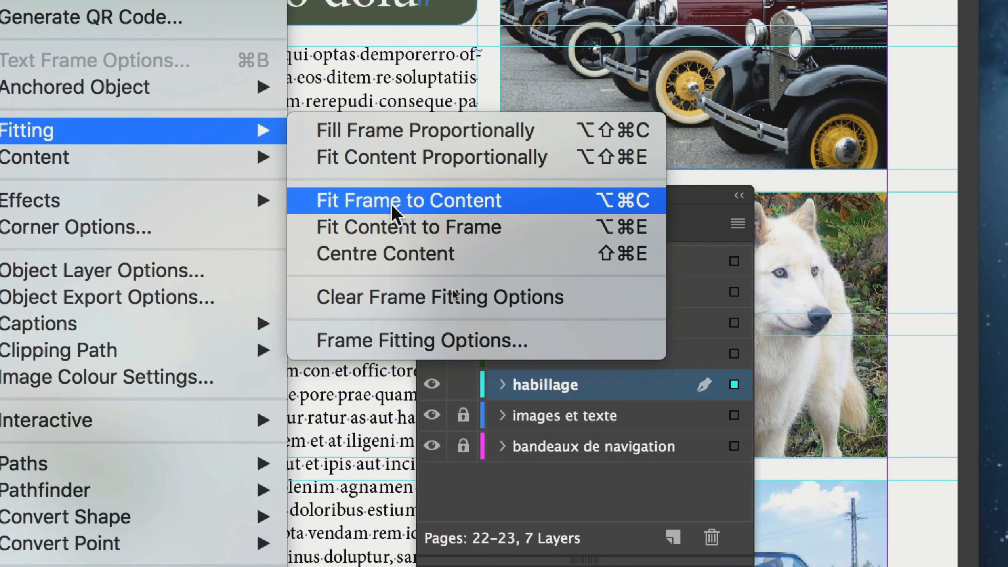
pyautogui.click(315, 200)
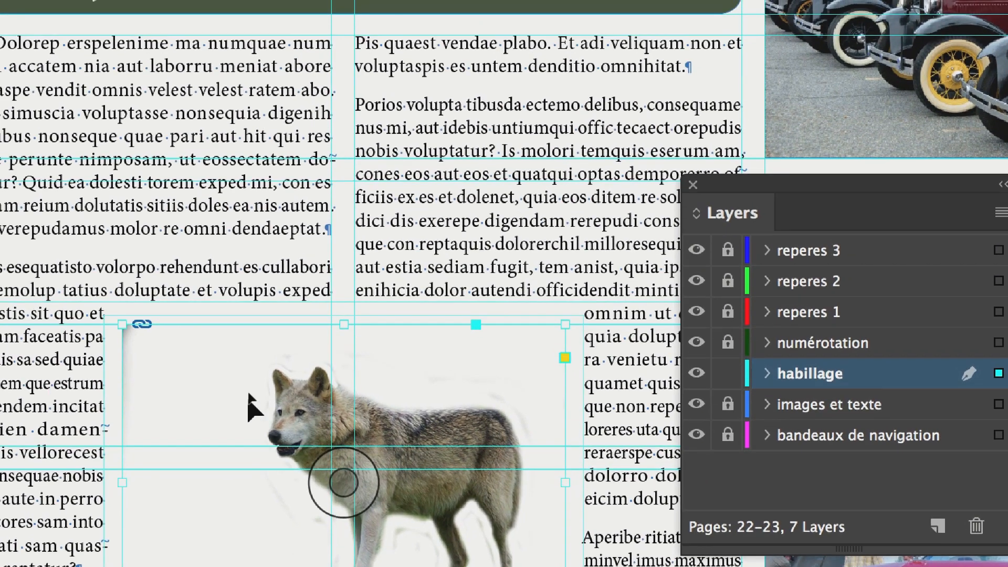
# Reposition the wolf frame between the text columns at about X 100 mm, Y 136 mm, and move the Layers panel off the page
pyautogui.moveTo(247, 400); pyautogui.dragTo(140, 294)
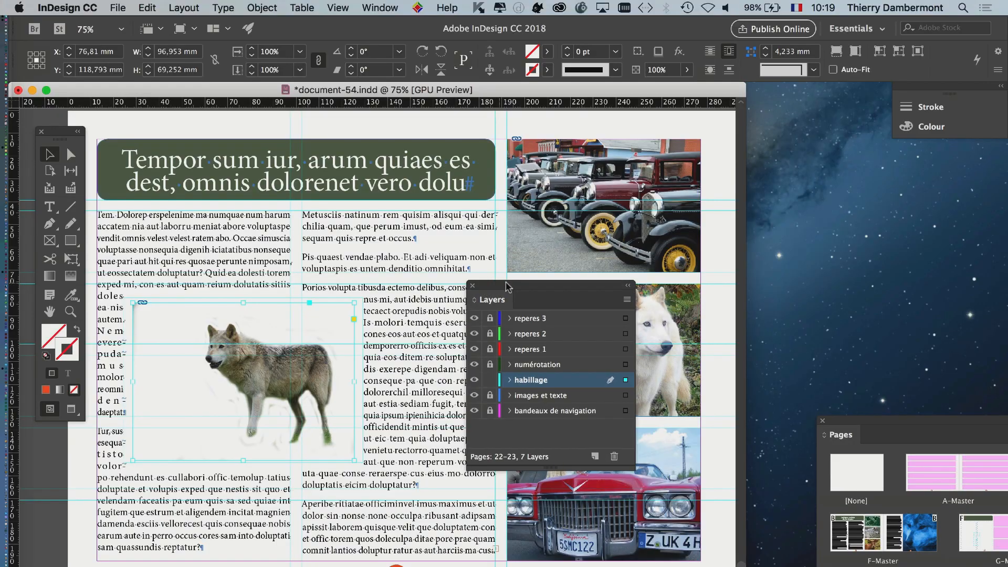
pyautogui.moveTo(508, 287); pyautogui.dragTo(728, 291)
pyautogui.moveTo(173, 314); pyautogui.dragTo(210, 318)
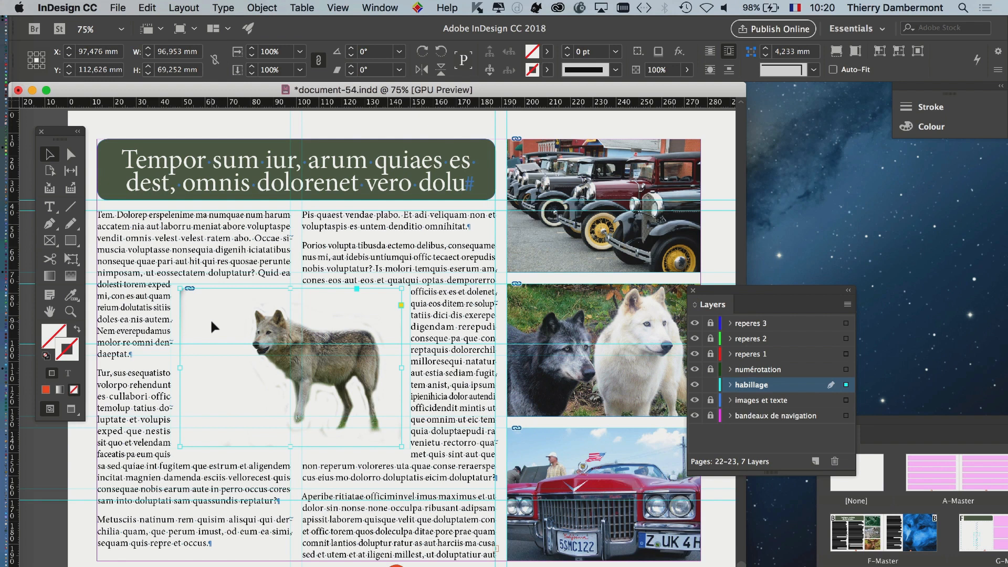
pyautogui.moveTo(210, 318); pyautogui.dragTo(215, 371)
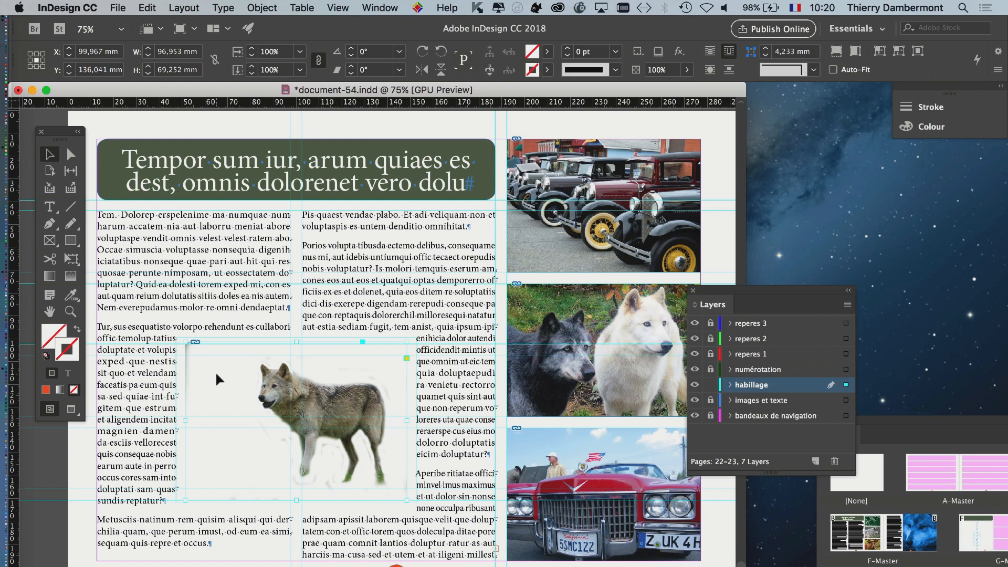
pyautogui.moveTo(726, 292); pyautogui.dragTo(865, 231)
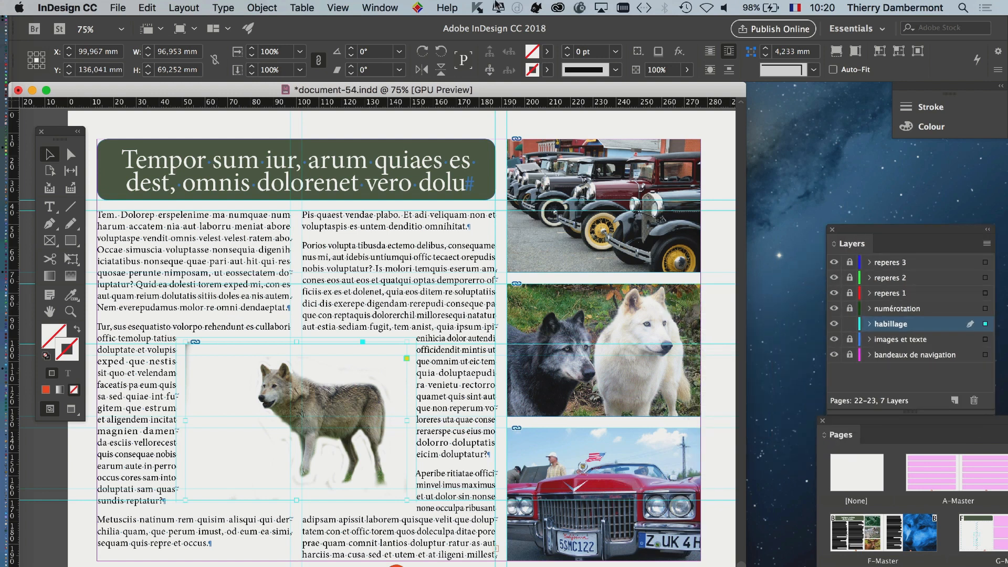
# Show the text wrap settings for the wolf frame, turn the wrap off, and reapply Wrap around bounding box
pyautogui.click(380, 7)
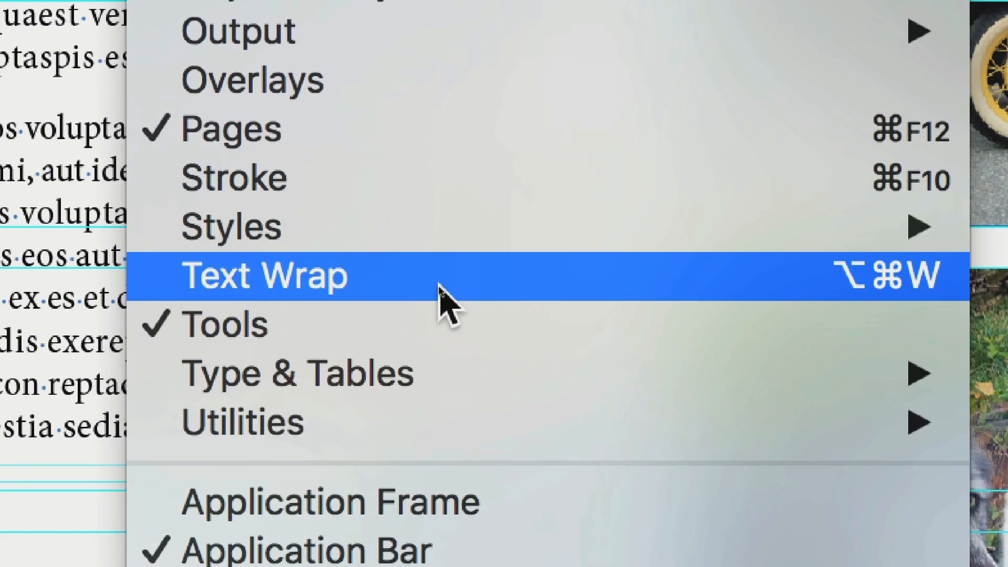
pyautogui.click(440, 288)
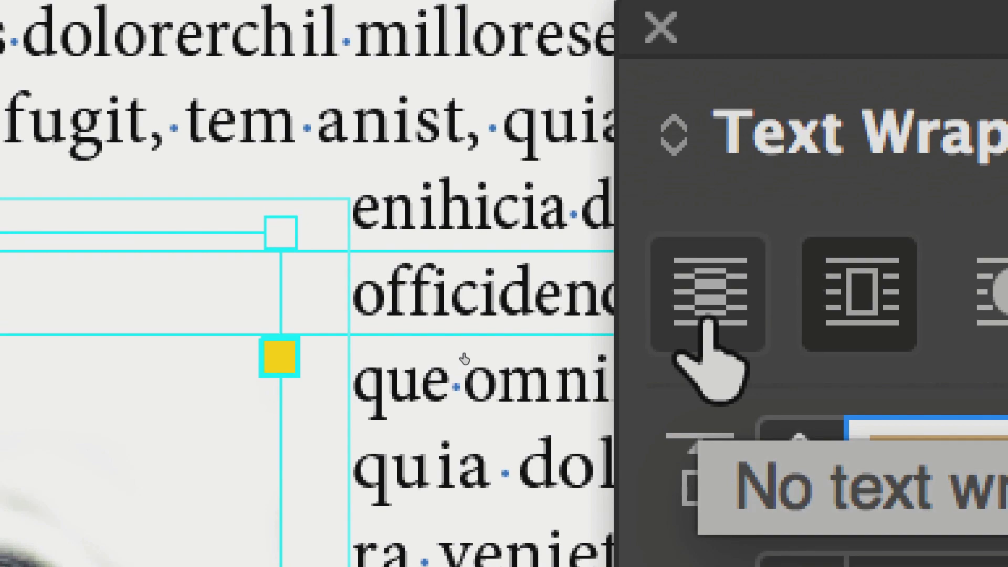
pyautogui.click(708, 305)
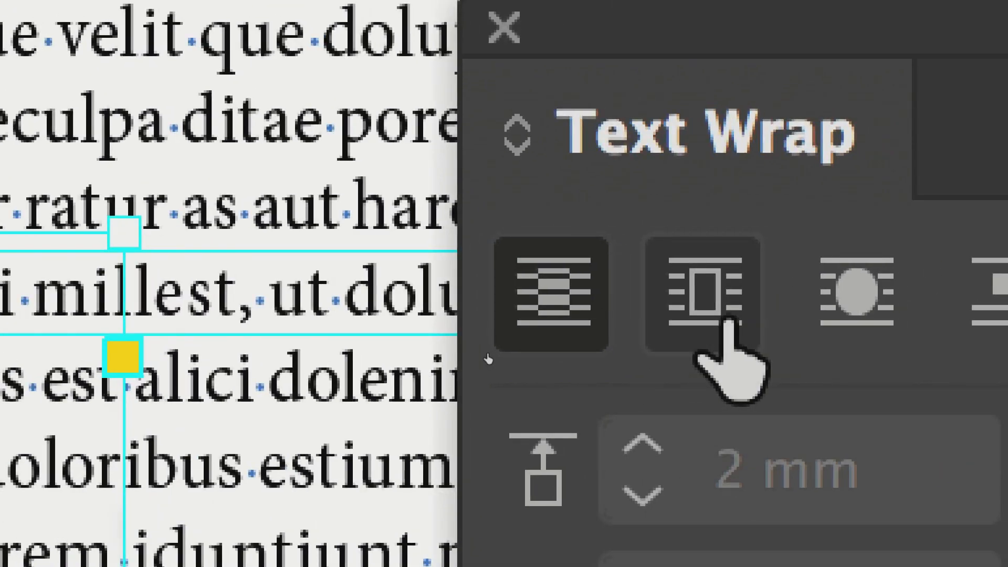
pyautogui.click(727, 318)
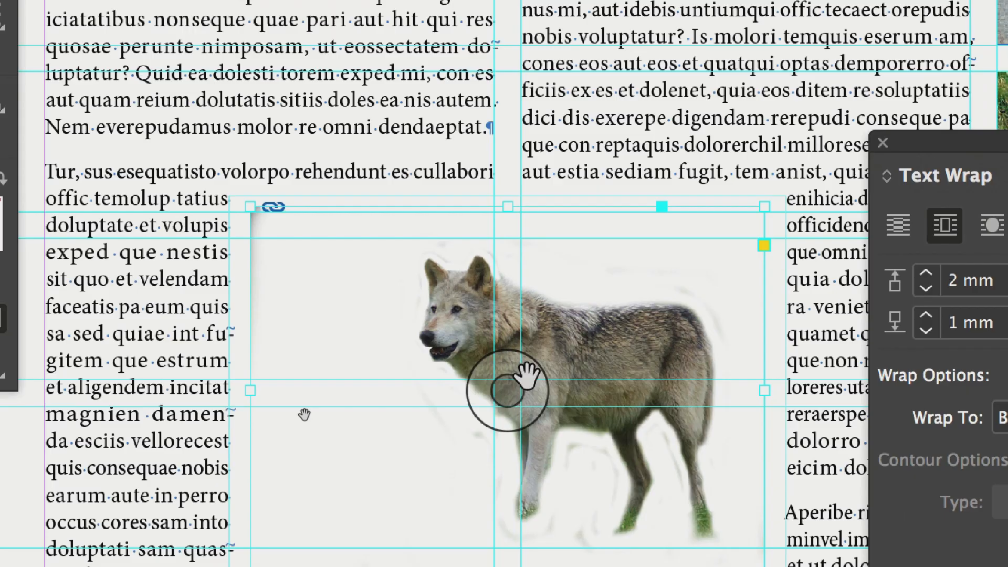
# Select the wolf's frame instead of its content and move the Text Wrap panel clear of the image
pyautogui.click(63, 497)
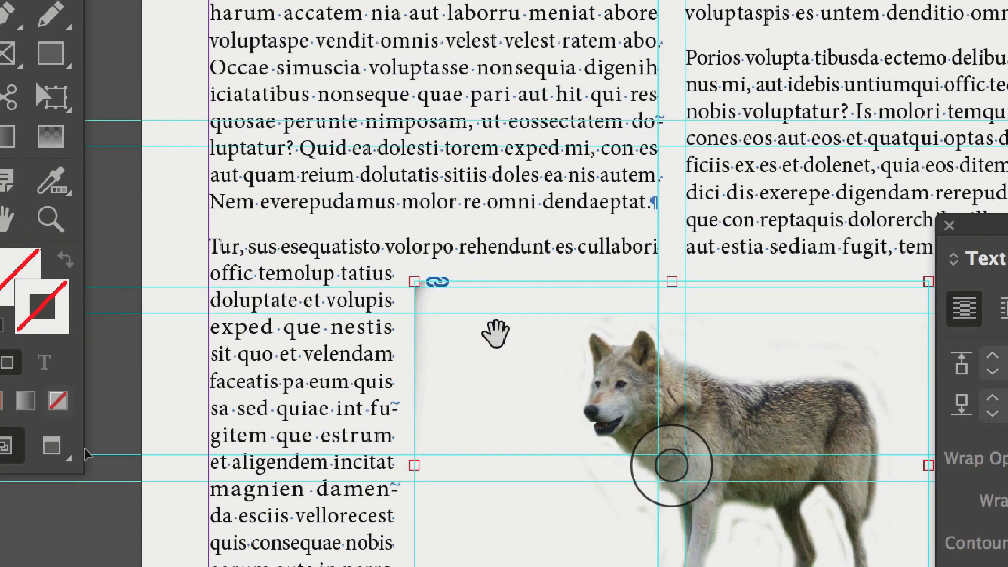
pyautogui.click(86, 450)
pyautogui.click(455, 503)
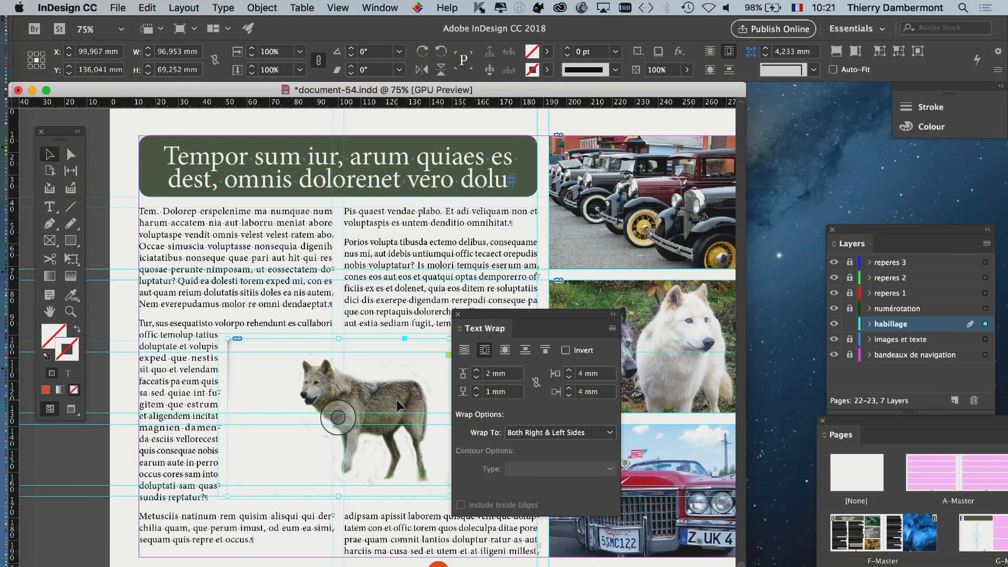
pyautogui.moveTo(475, 314); pyautogui.dragTo(575, 276)
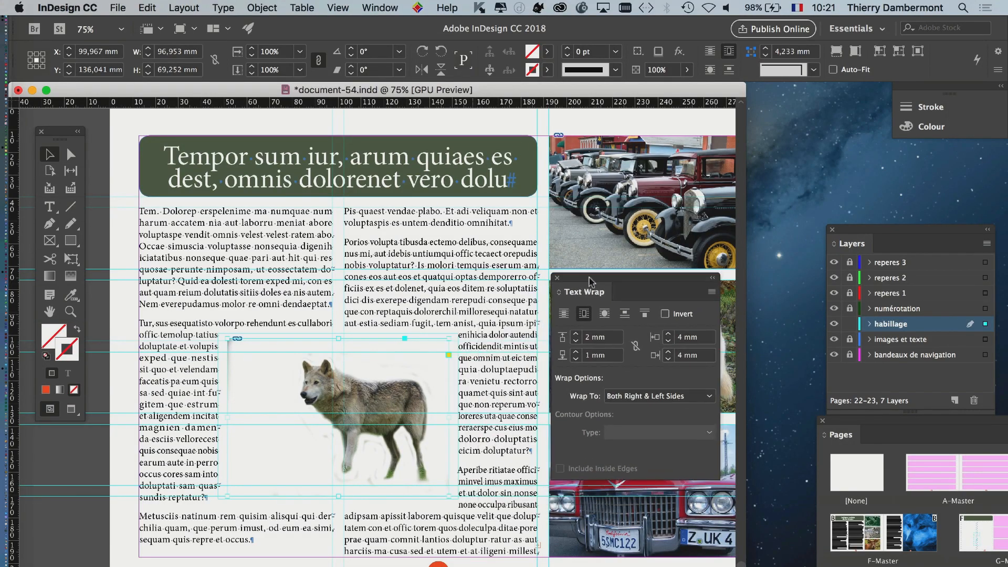
pyautogui.press('super+equal')
pyautogui.press('super+equal')
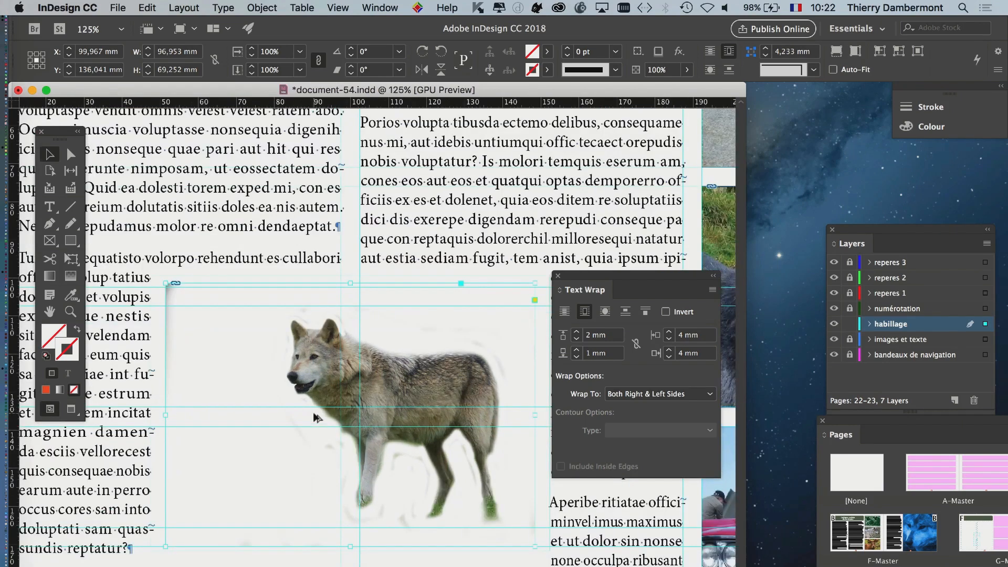
pyautogui.moveTo(313, 369); pyautogui.dragTo(350, 288)
pyautogui.moveTo(602, 274); pyautogui.dragTo(677, 209)
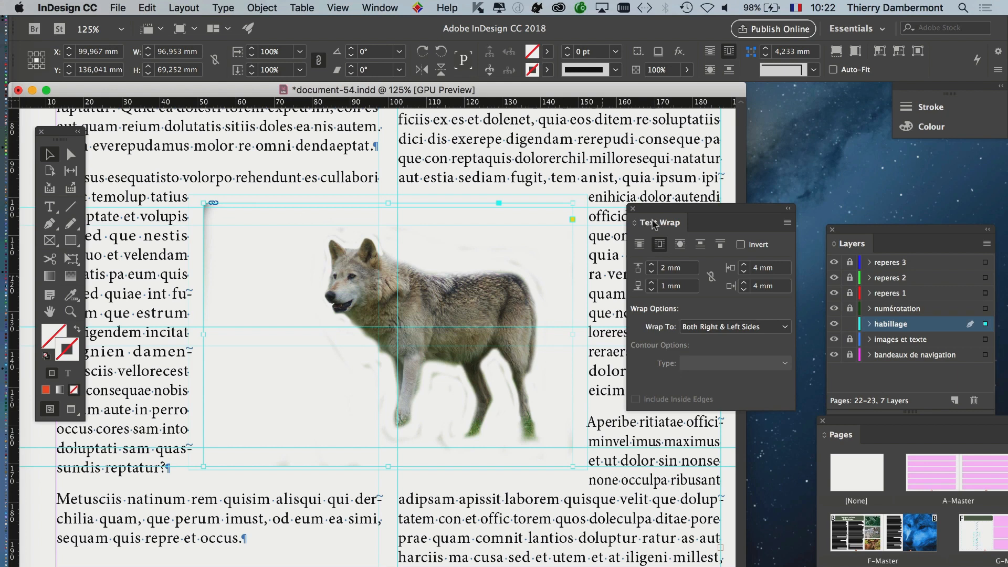
# Switch to Photoshop, bring Wolf_at_Woburn_Safari_Park.psd to the front, and show the Calques panel beside the image
pyautogui.press('super+Tab')
pyautogui.press('super+Tab')
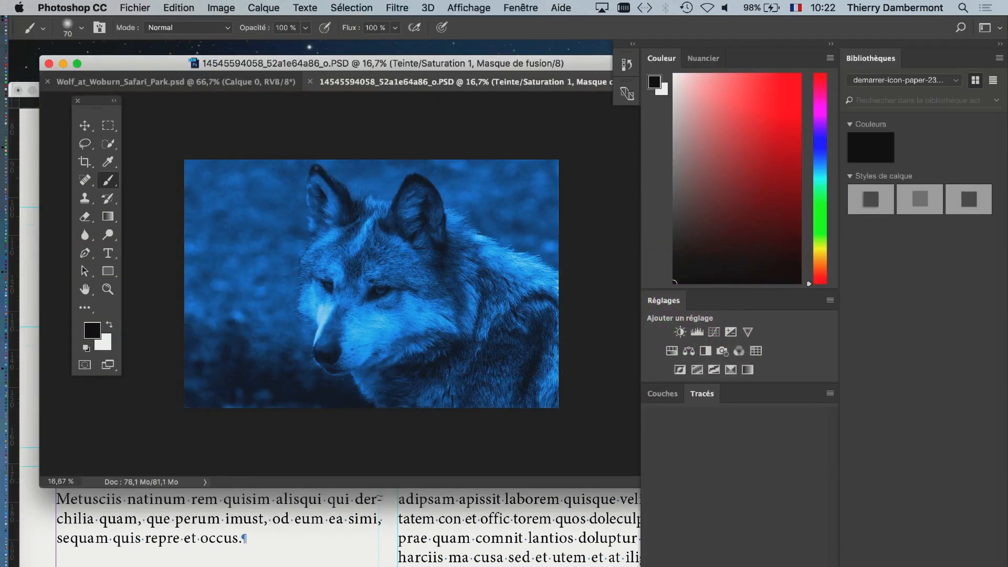
pyautogui.click(202, 82)
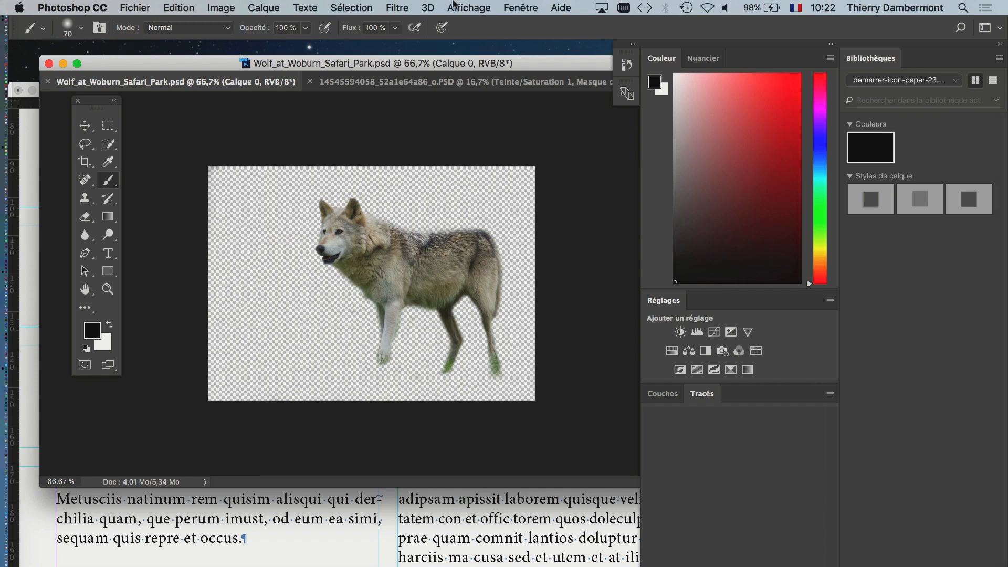
pyautogui.click(519, 8)
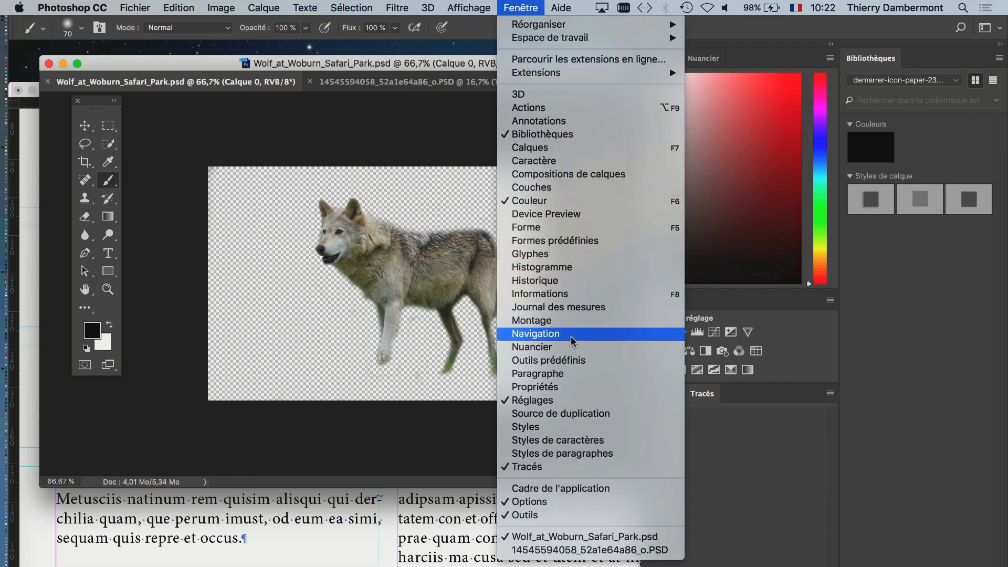
pyautogui.click(577, 148)
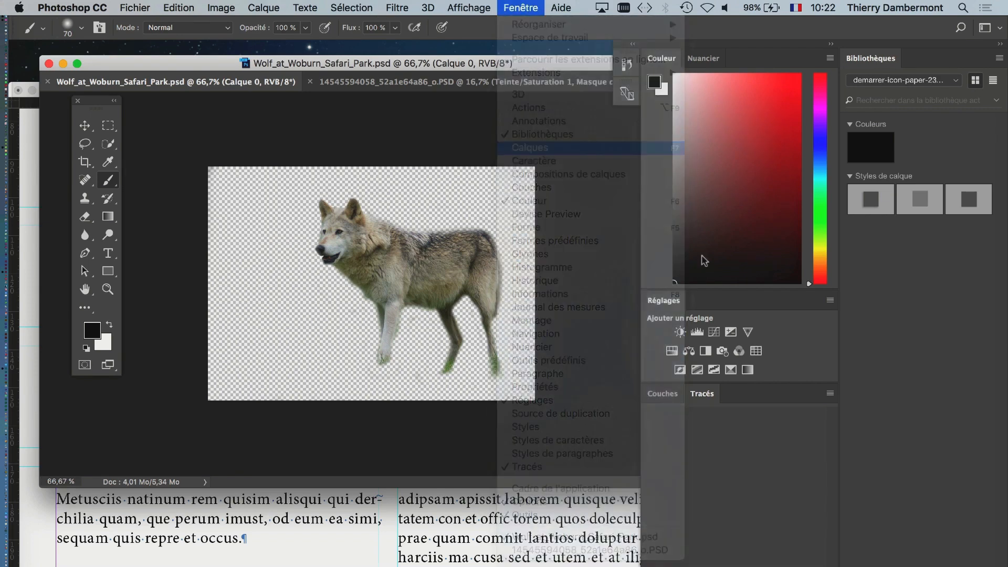
pyautogui.moveTo(818, 75); pyautogui.dragTo(599, 194)
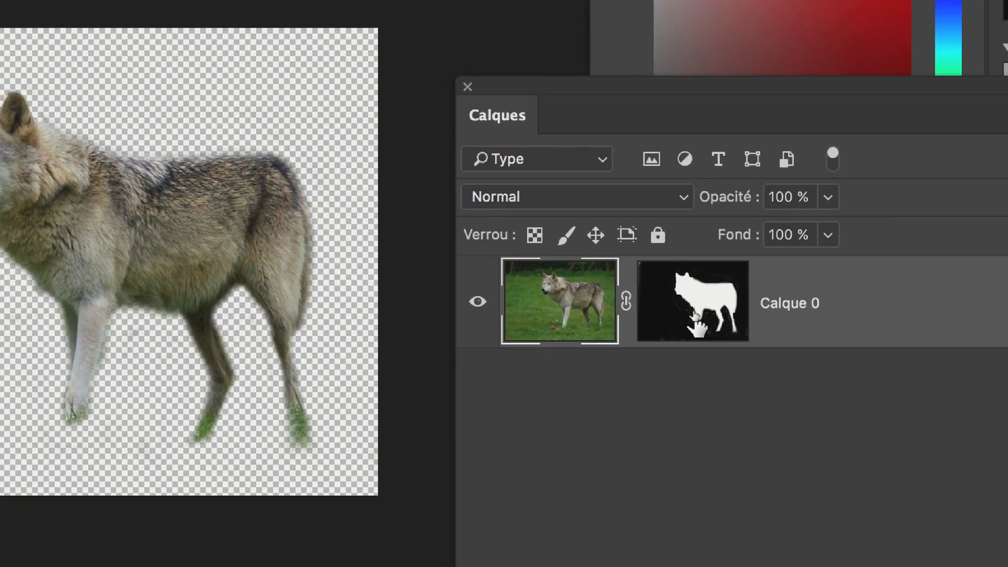
# Toggle the layer mask of Calque 0 off and on to examine the cut-out, and switch back to InDesign
pyautogui.keyDown('shift'); pyautogui.click(694, 314); pyautogui.keyUp('shift')
pyautogui.keyDown('shift'); pyautogui.click(694, 314); pyautogui.keyUp('shift')
pyautogui.keyDown('shift'); pyautogui.click(693, 314); pyautogui.keyUp('shift')
pyautogui.keyDown('shift'); pyautogui.click(693, 313); pyautogui.keyUp('shift')
pyautogui.keyDown('shift'); pyautogui.click(693, 313); pyautogui.keyUp('shift')
pyautogui.keyDown('shift'); pyautogui.click(693, 313); pyautogui.keyUp('shift')
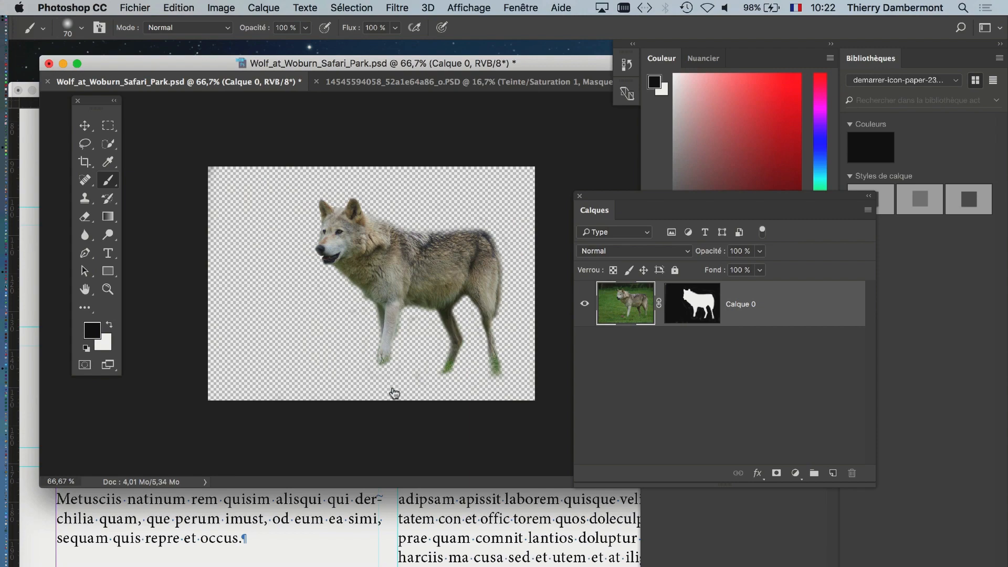
pyautogui.press('super+Tab')
pyautogui.click(374, 329)
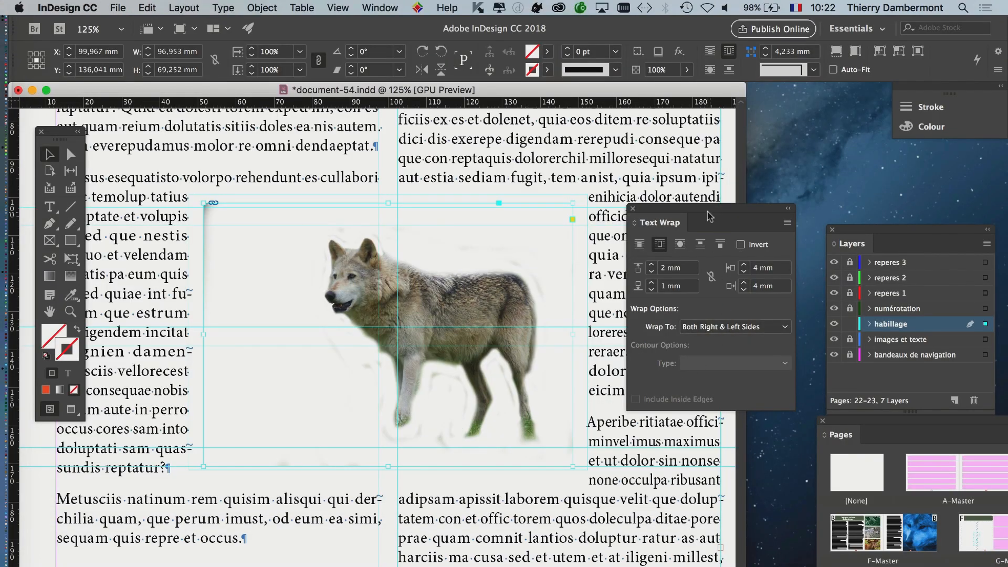
# Wrap the text around the wolf's object shape, with the contour type Alpha Channel and Transparency as the alpha
pyautogui.moveTo(702, 210); pyautogui.dragTo(686, 201)
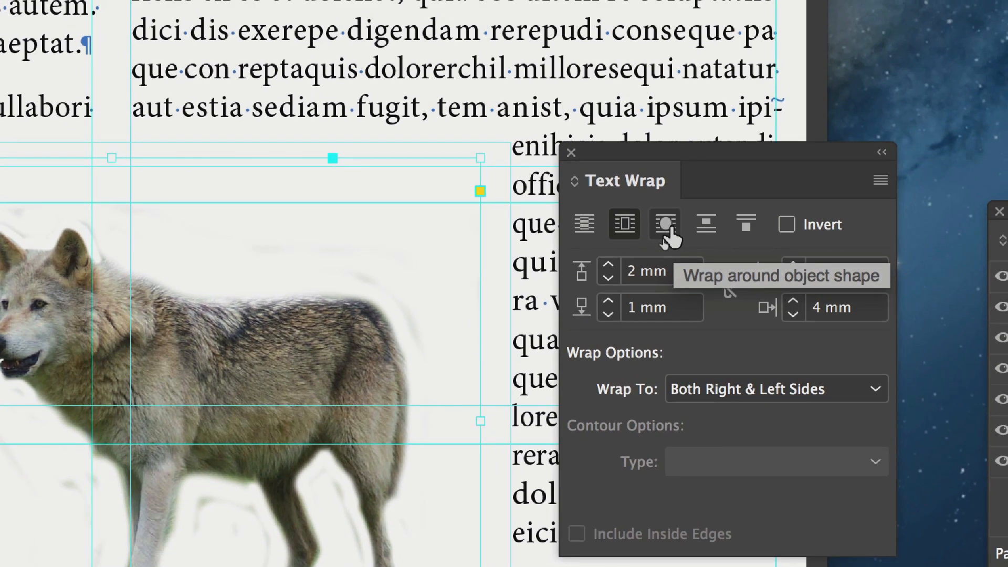
pyautogui.click(667, 227)
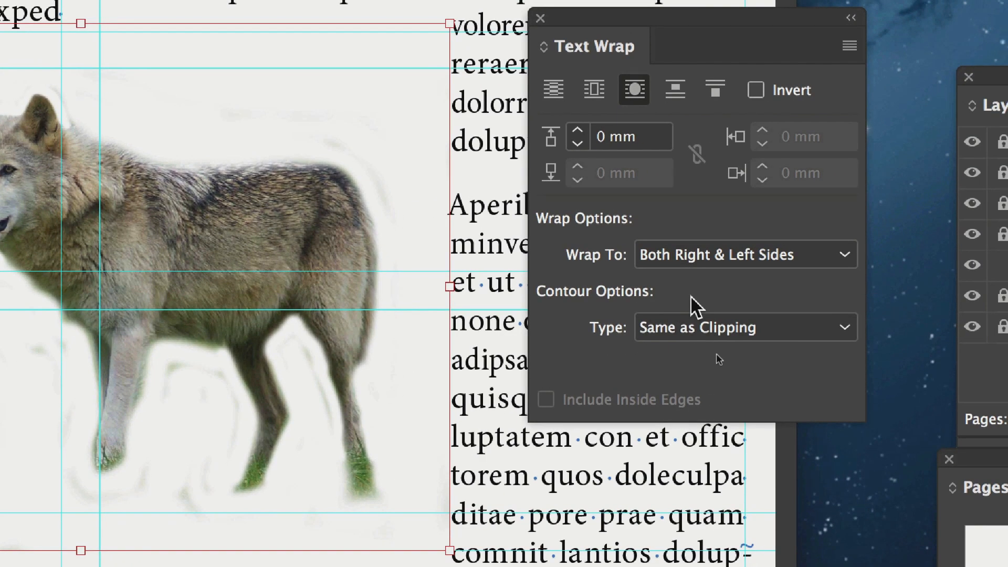
pyautogui.click(802, 326)
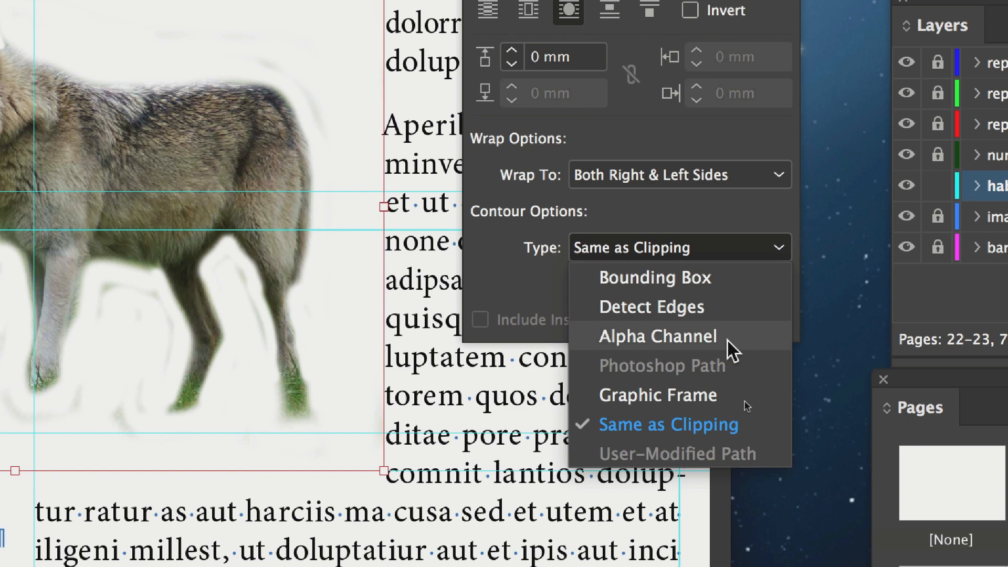
pyautogui.click(727, 339)
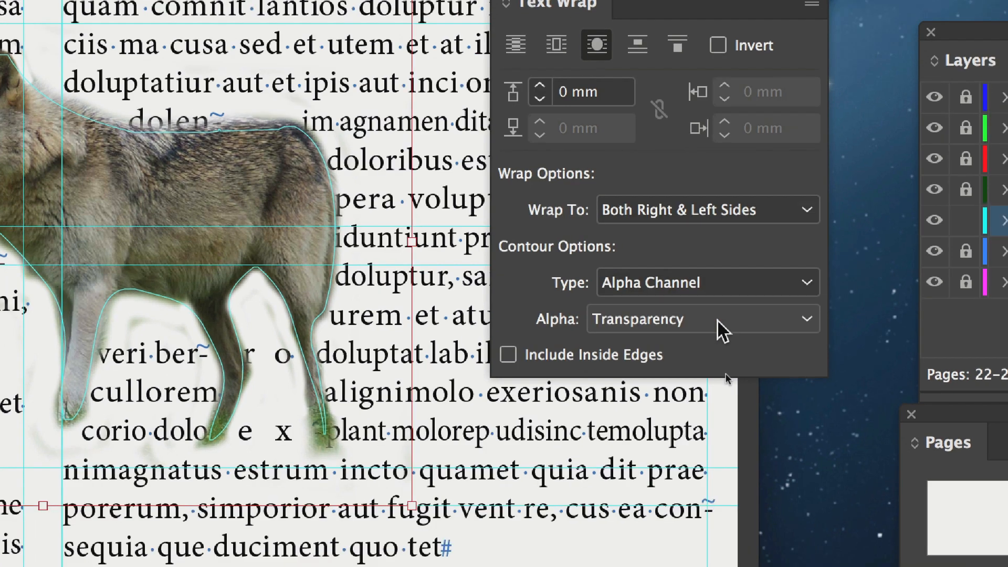
pyautogui.click(748, 344)
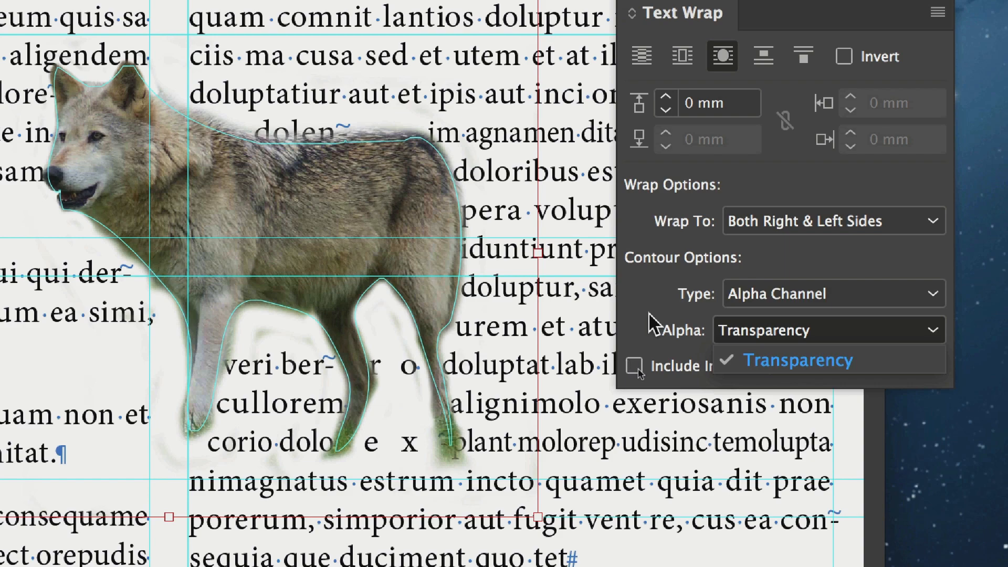
pyautogui.click(649, 313)
pyautogui.click(795, 327)
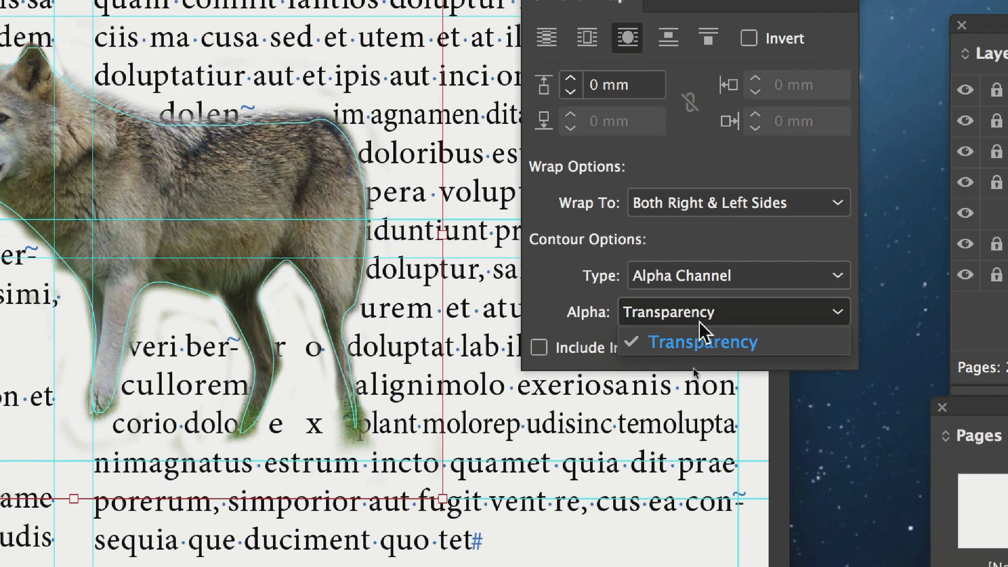
pyautogui.click(699, 319)
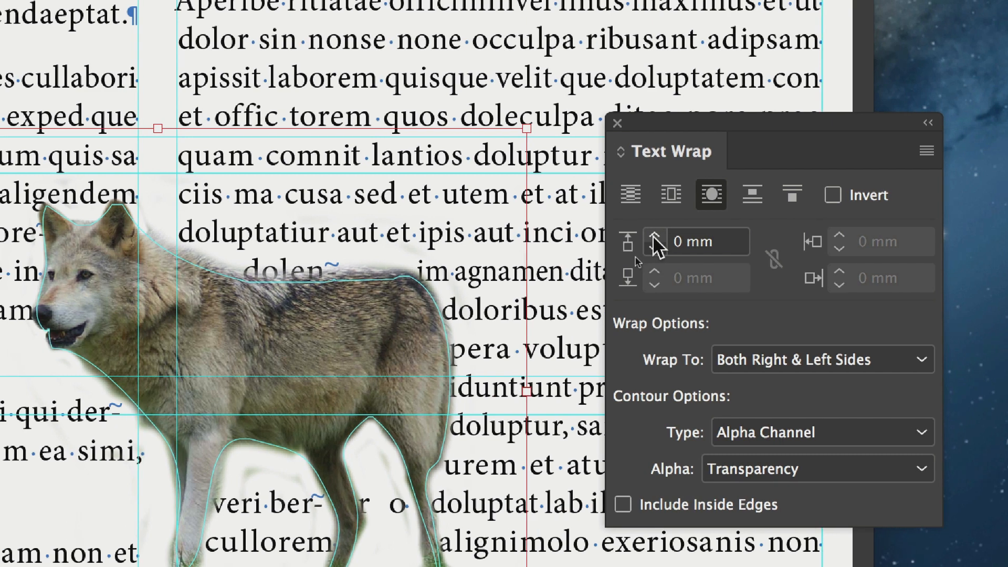
# Set the text wrap offset around the wolf to 3 mm
pyautogui.click(654, 236)
pyautogui.click(654, 236)
pyautogui.click(654, 236)
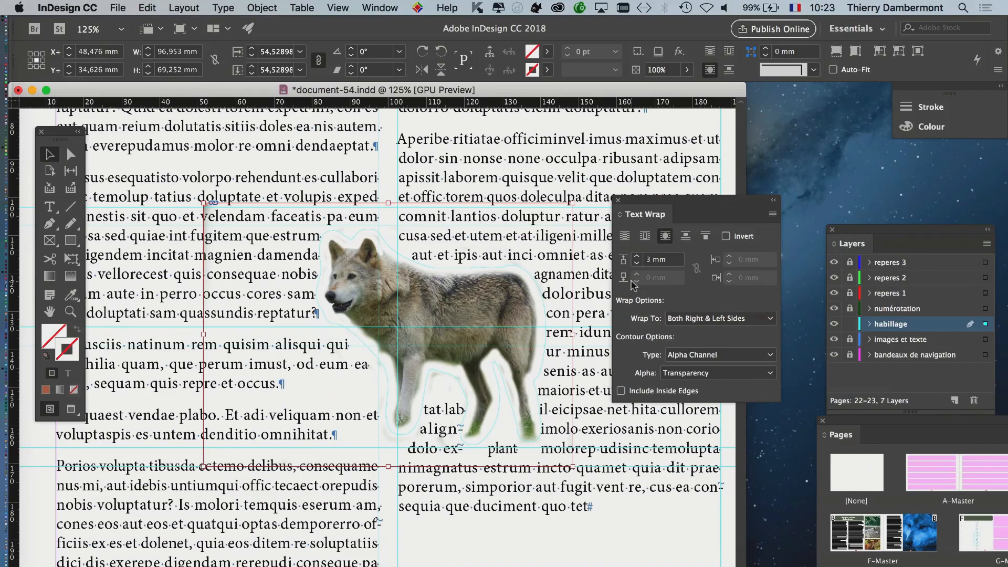
# Save the document under the new name document-55.indd in the same folder
pyautogui.click(117, 8)
pyautogui.click(158, 106)
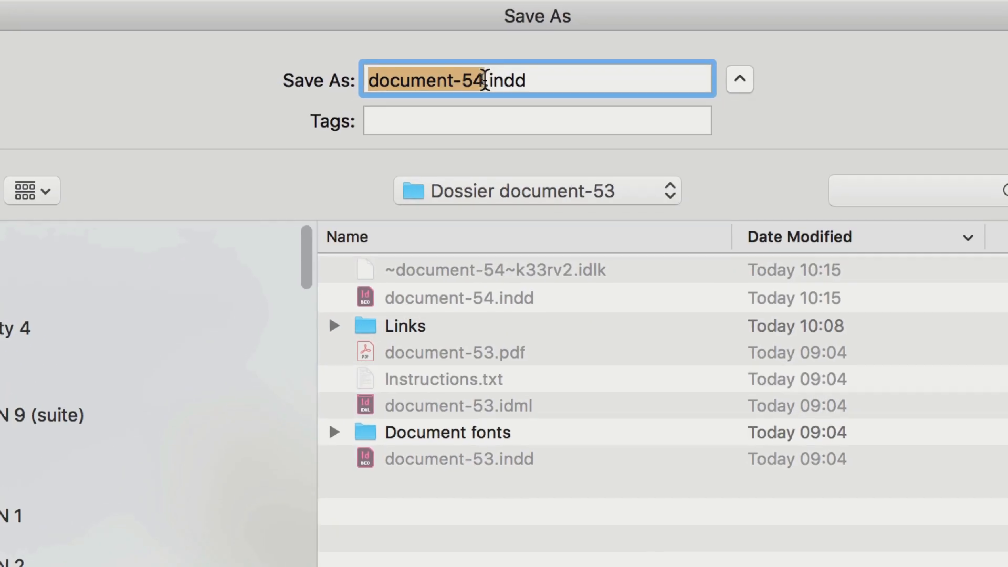
pyautogui.click(485, 82)
pyautogui.press('BackSpace')
pyautogui.write('5')
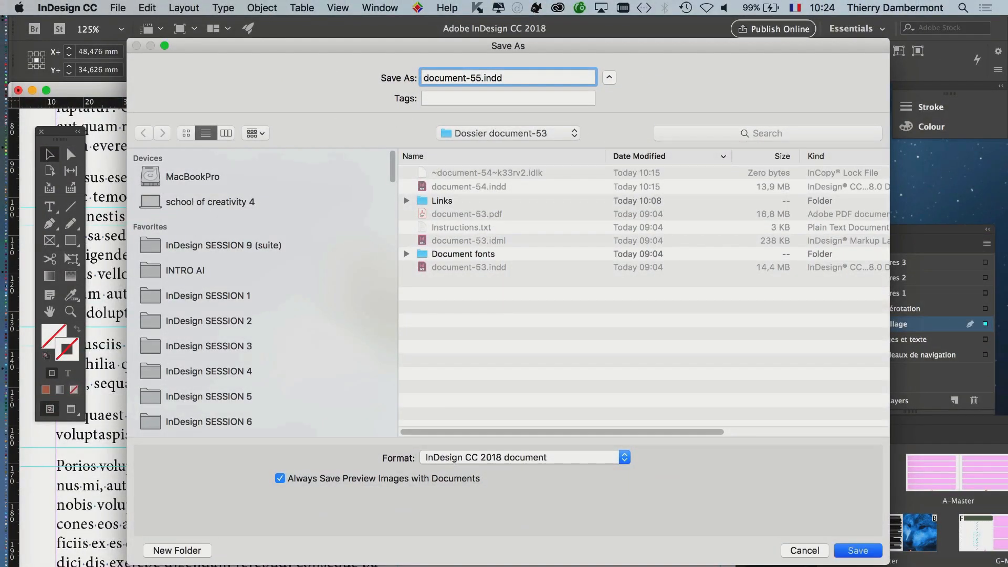
pyautogui.press('Return')
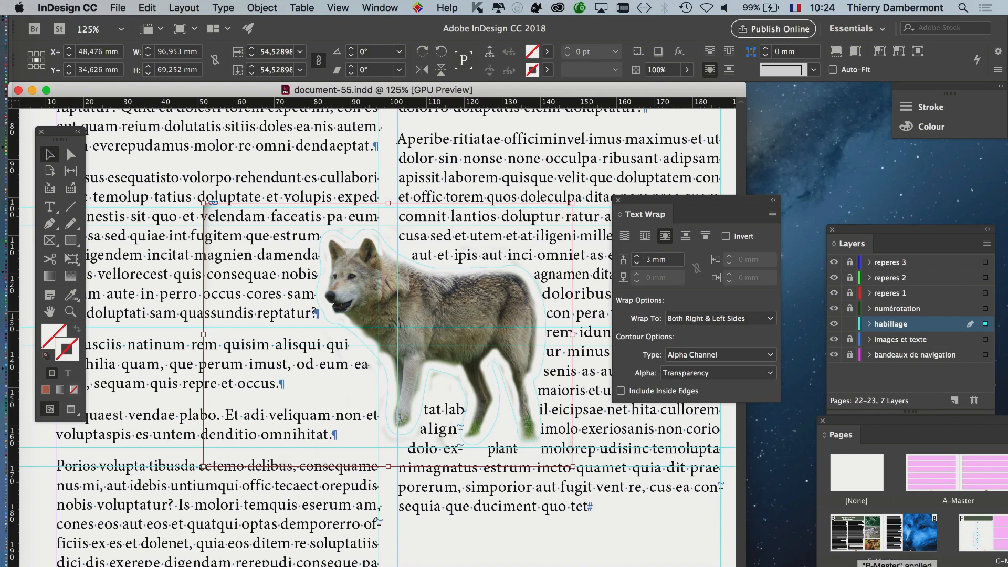
# Move the Text Wrap panel off the wolf and examine the wrap contour around the animal up close
pyautogui.moveTo(674, 200); pyautogui.dragTo(720, 223)
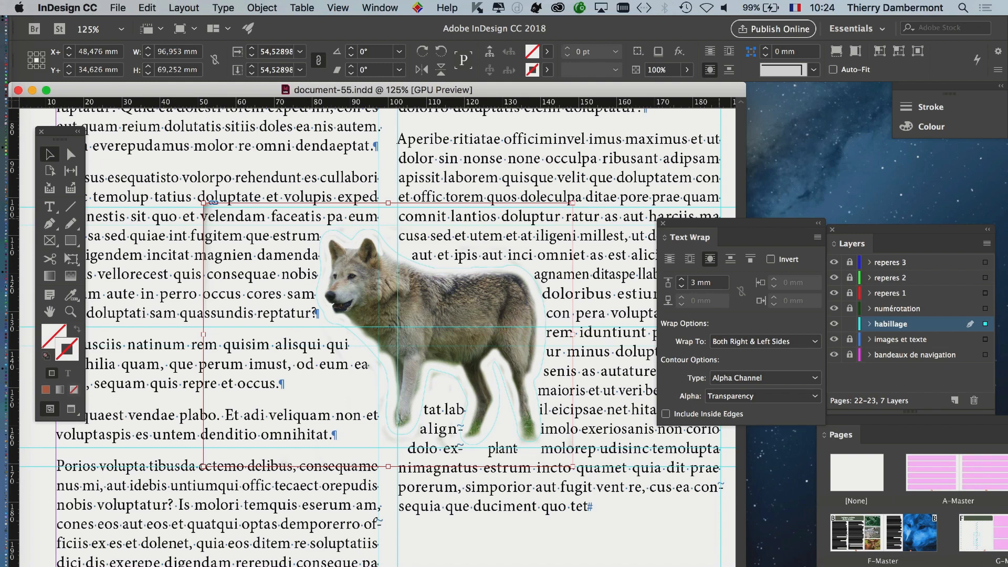
pyautogui.moveTo(716, 226); pyautogui.dragTo(602, 159)
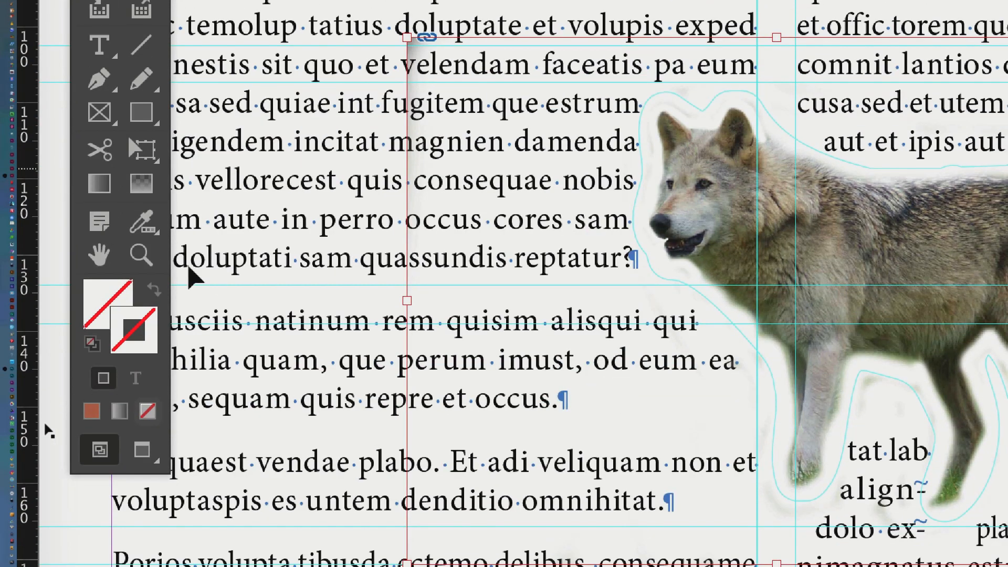
pyautogui.click(46, 435)
pyautogui.click(846, 258)
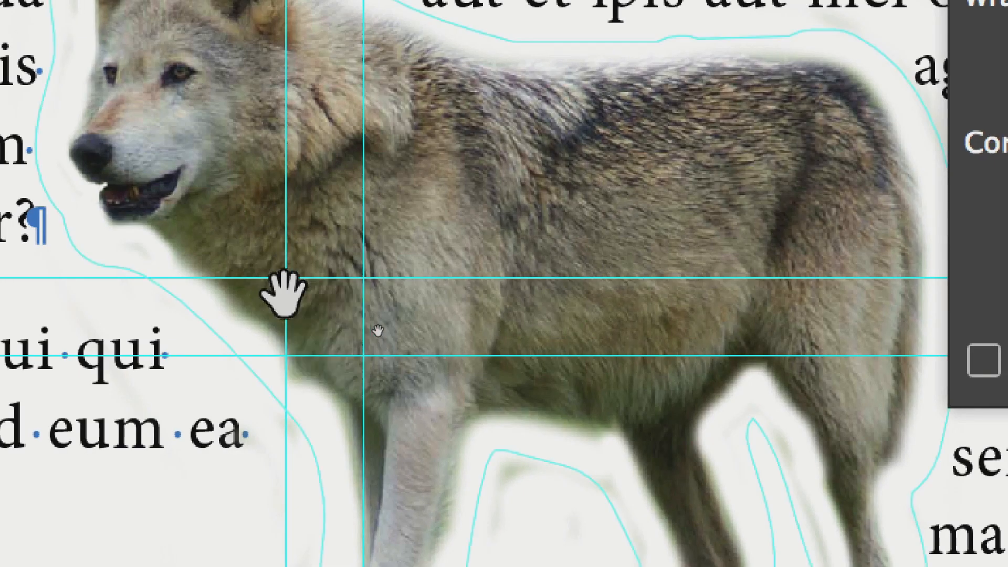
pyautogui.click(283, 294)
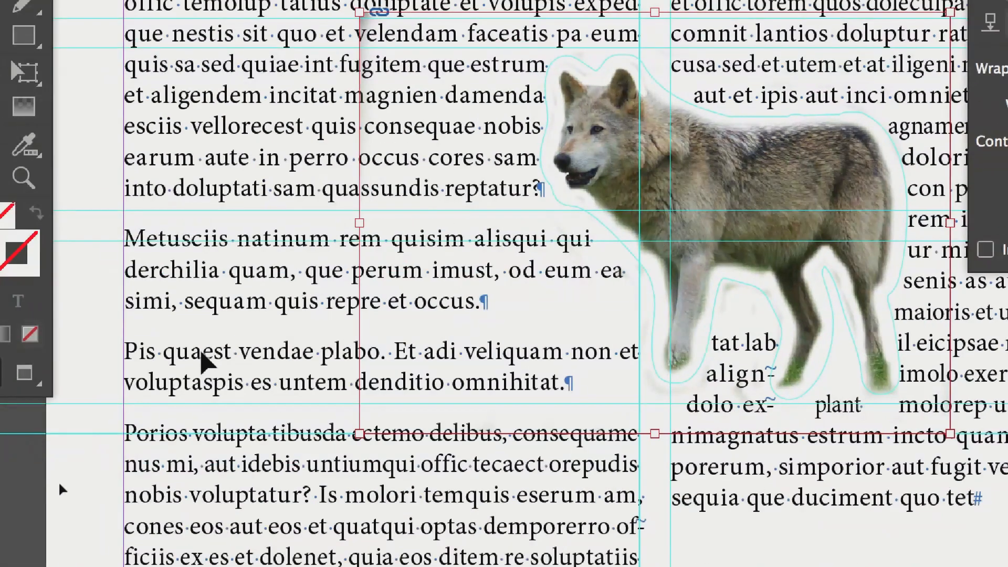
# Deselect the wolf's content, select its frame instead, and move the Text Wrap panel clear of the text column
pyautogui.click(117, 409)
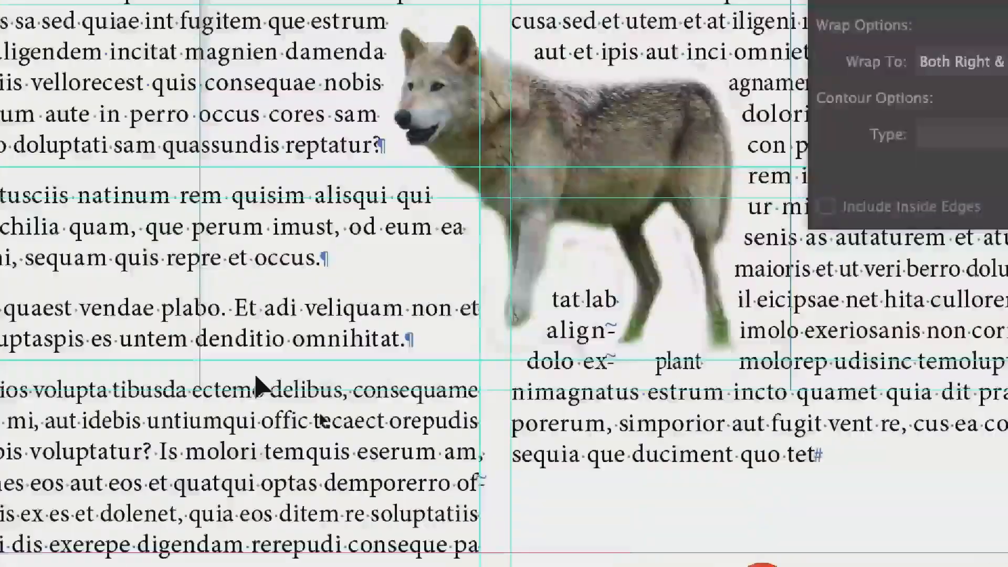
pyautogui.click(454, 107)
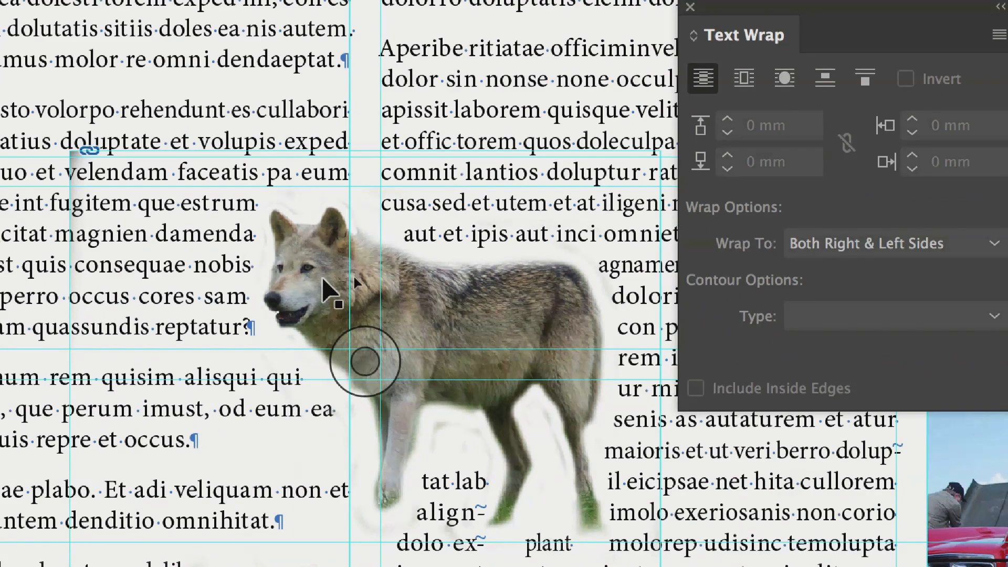
pyautogui.click(784, 78)
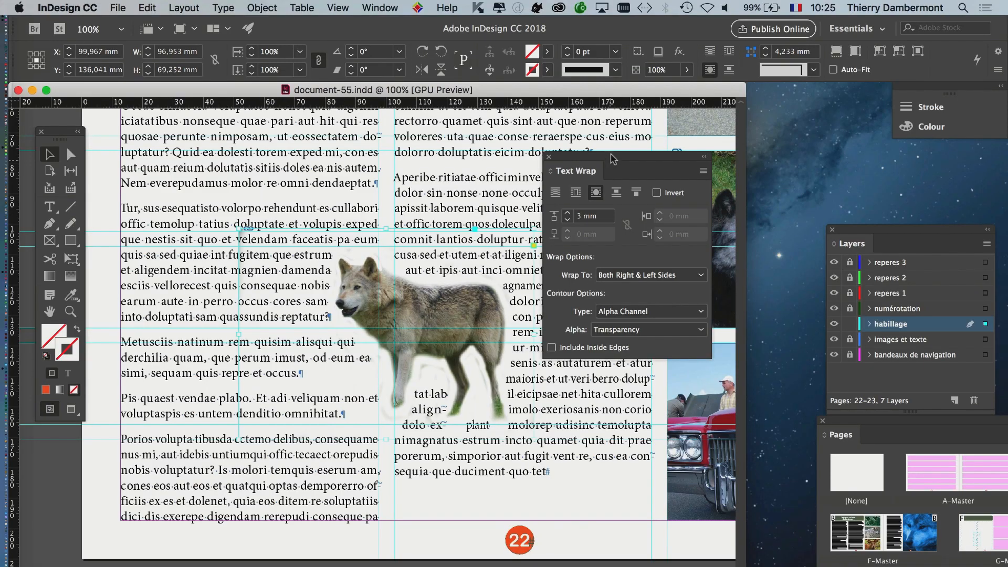
pyautogui.moveTo(611, 161); pyautogui.dragTo(719, 169)
# Try the wolf at about X 87 mm, Y 133 mm, and over the wolves photo at about X 176 mm, Y 111 mm
pyautogui.moveTo(391, 302); pyautogui.dragTo(410, 233)
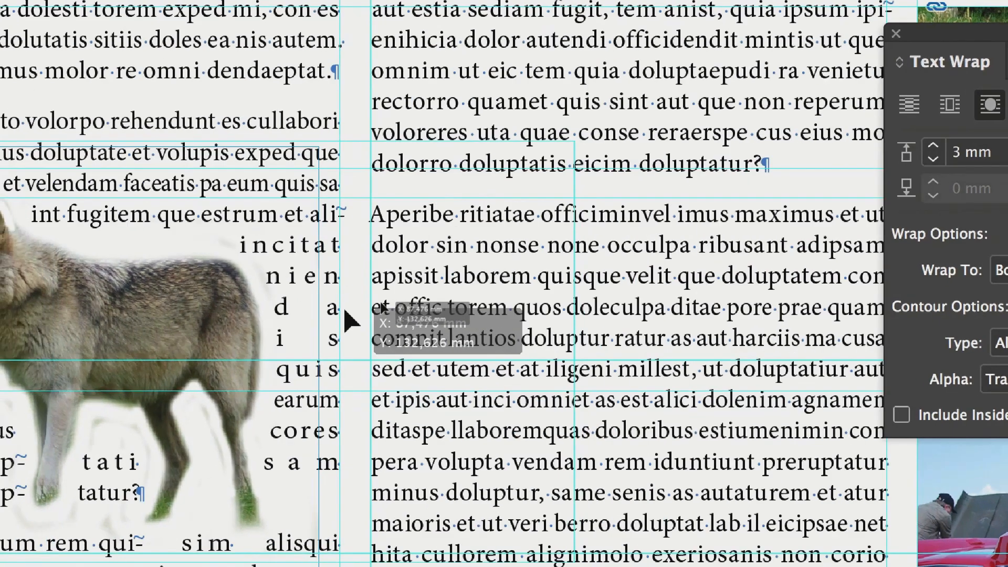
pyautogui.moveTo(344, 310); pyautogui.dragTo(343, 311)
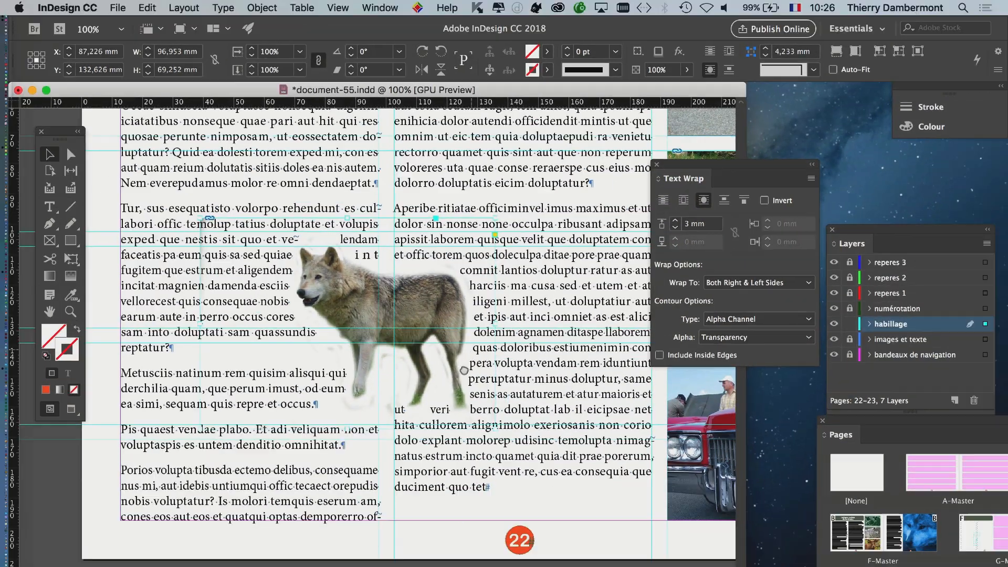
pyautogui.hscroll(5, 246, 441)
pyautogui.scroll(1, 246, 441)
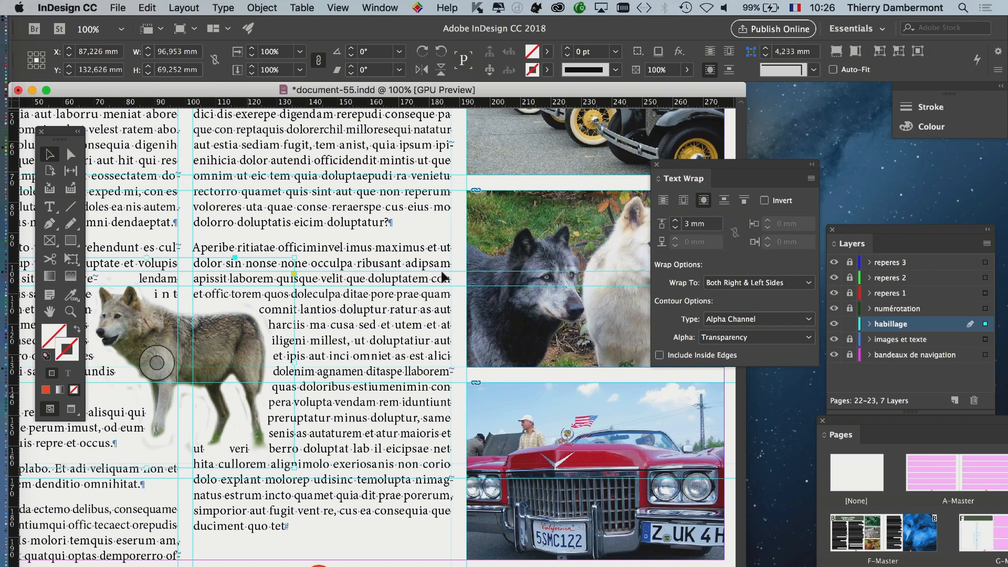
pyautogui.moveTo(210, 444); pyautogui.dragTo(432, 375)
pyautogui.moveTo(433, 273); pyautogui.dragTo(470, 295)
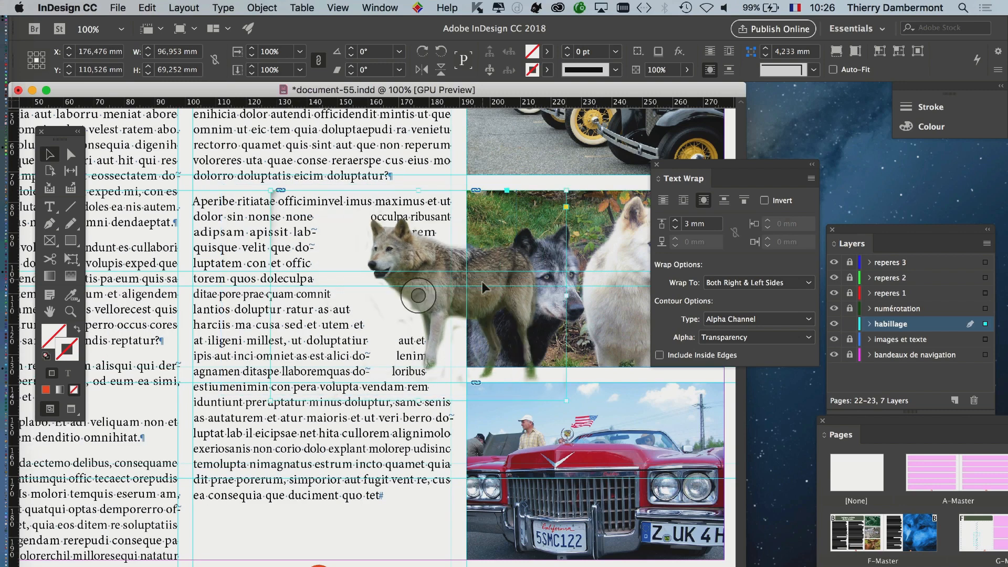
# Move the wolf back between the two text columns on page 22 and fine-tune its position there
pyautogui.hscroll(-1, 378, 341)
pyautogui.hscroll(-5, 580, 323)
pyautogui.scroll(1, 580, 323)
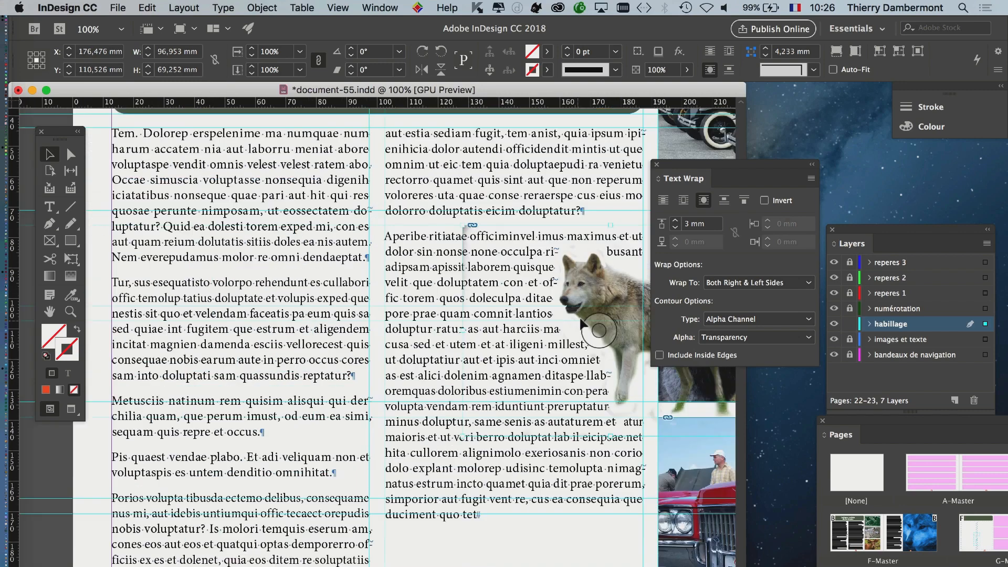
pyautogui.moveTo(602, 297); pyautogui.dragTo(357, 333)
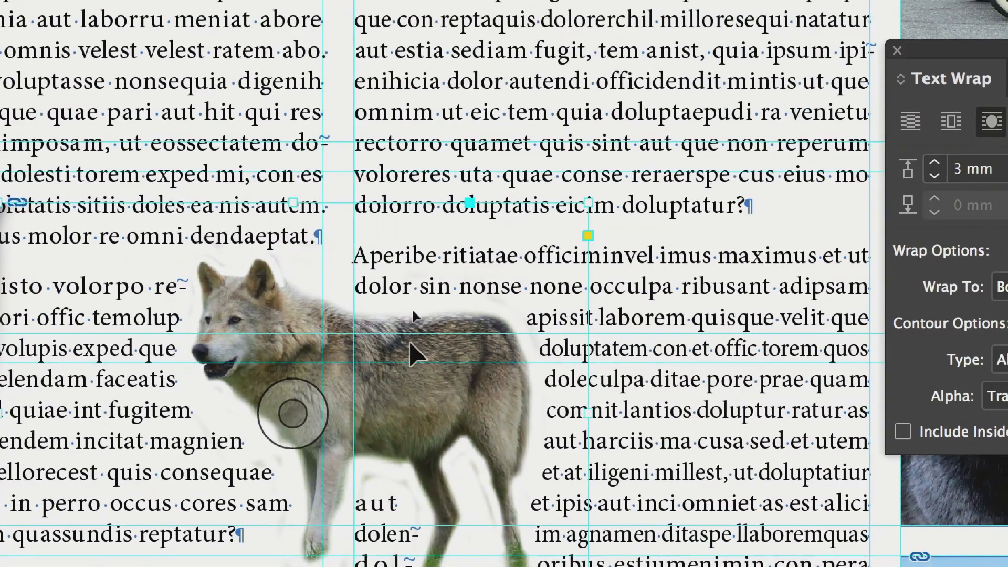
pyautogui.moveTo(421, 234); pyautogui.dragTo(373, 234)
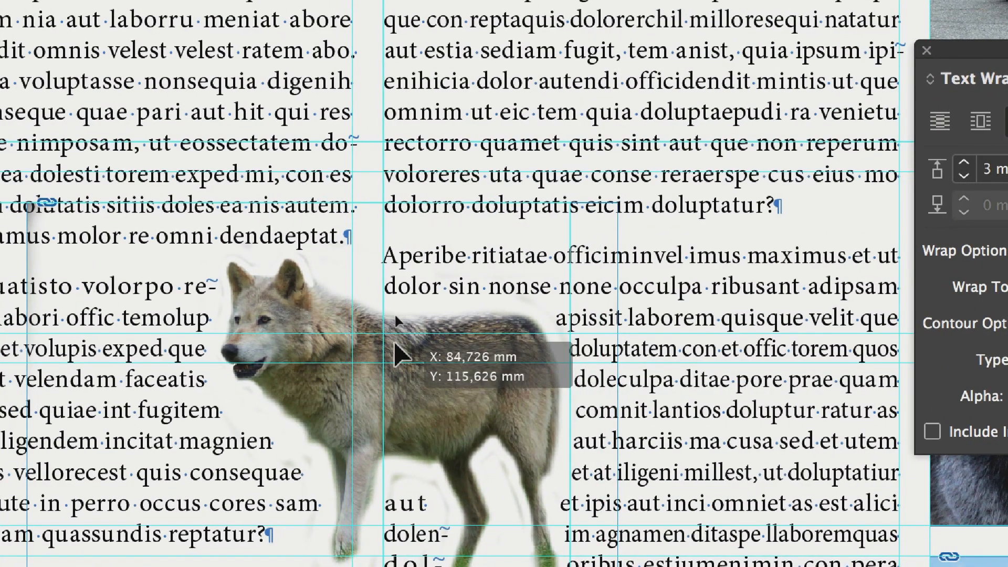
pyautogui.moveTo(395, 343); pyautogui.dragTo(417, 403)
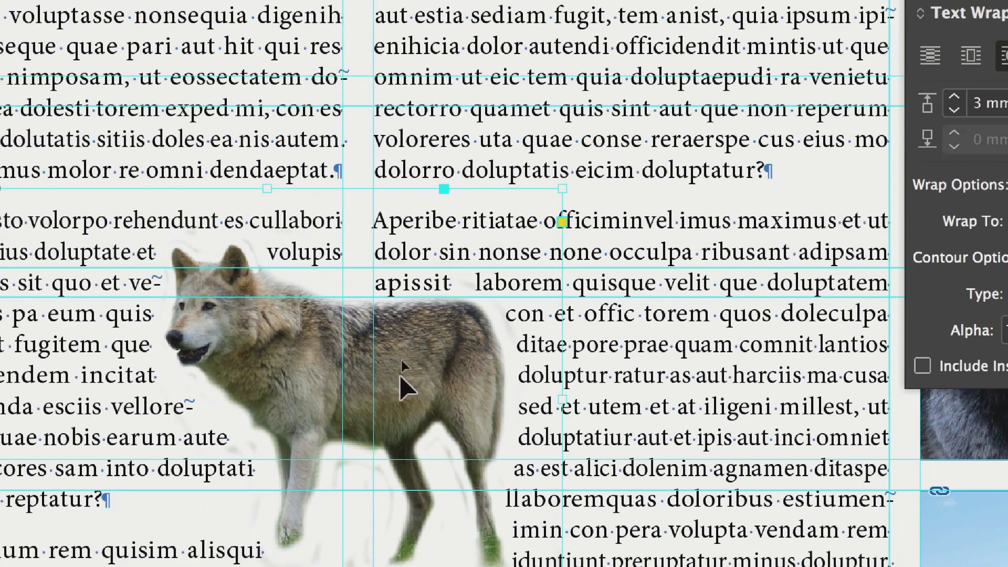
pyautogui.moveTo(396, 396); pyautogui.dragTo(442, 358)
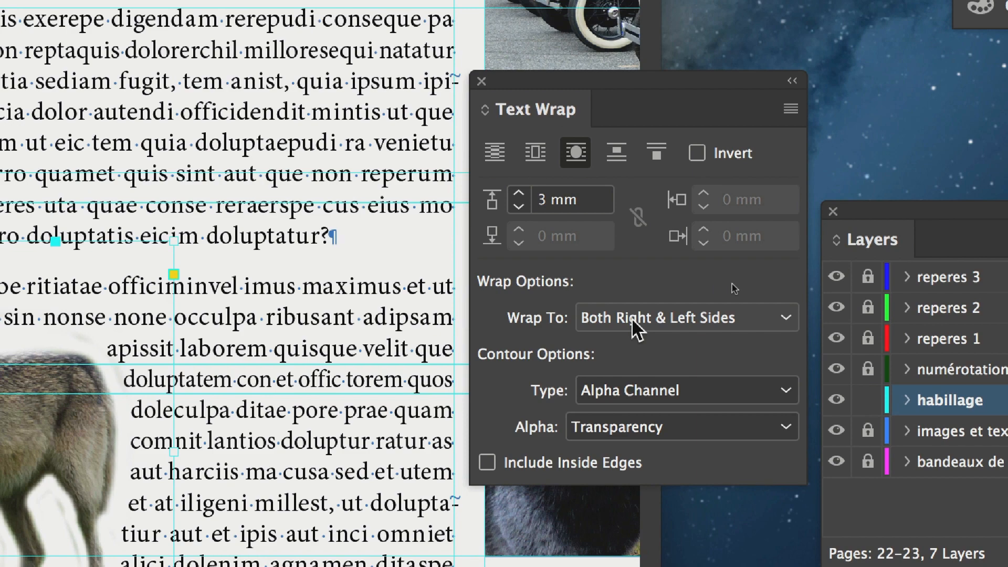
# Set the wrap to Largest Area and reposition the wolf between the columns at about X 89.5 mm, Y 120.7 mm
pyautogui.click(631, 317)
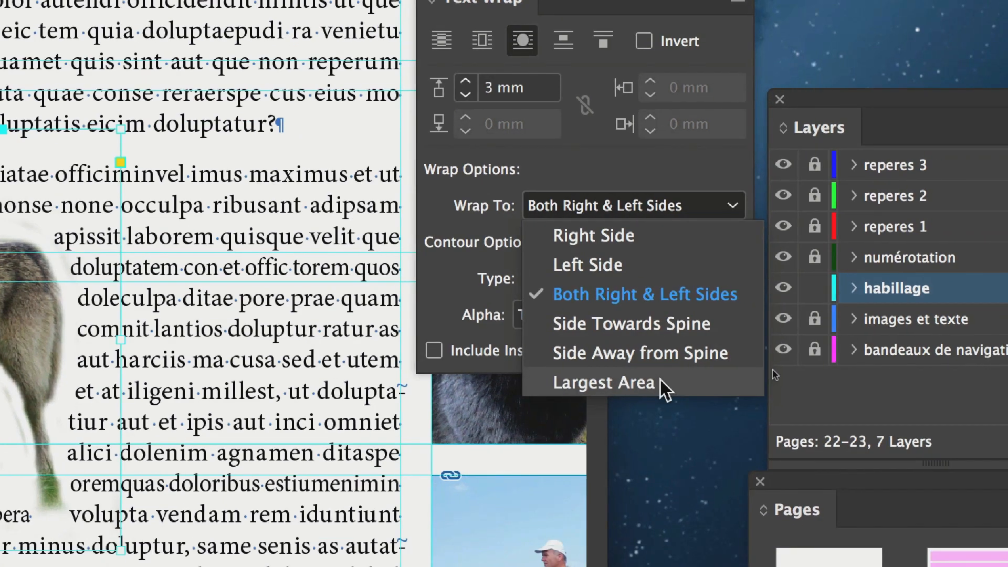
pyautogui.click(660, 377)
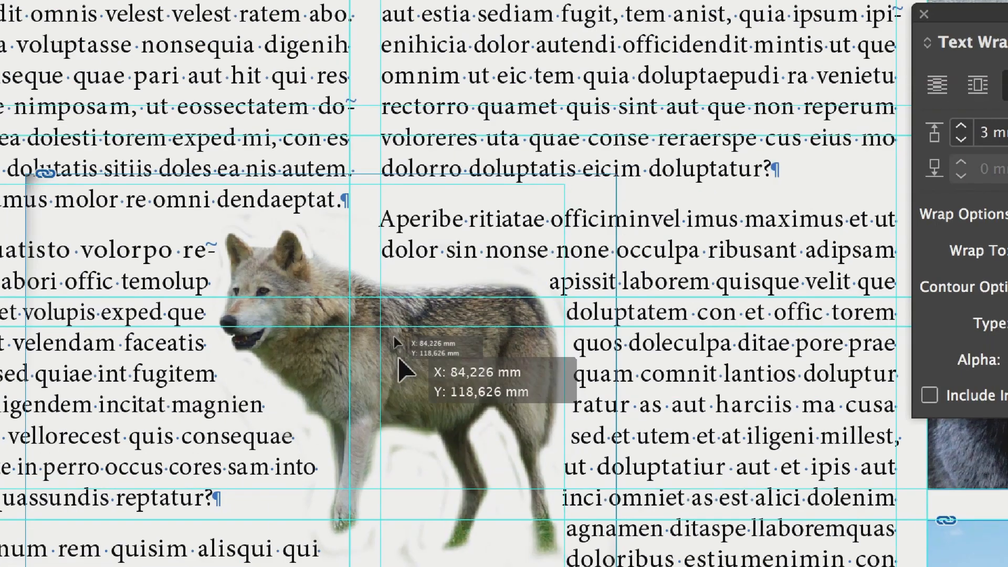
pyautogui.moveTo(399, 358); pyautogui.dragTo(399, 358)
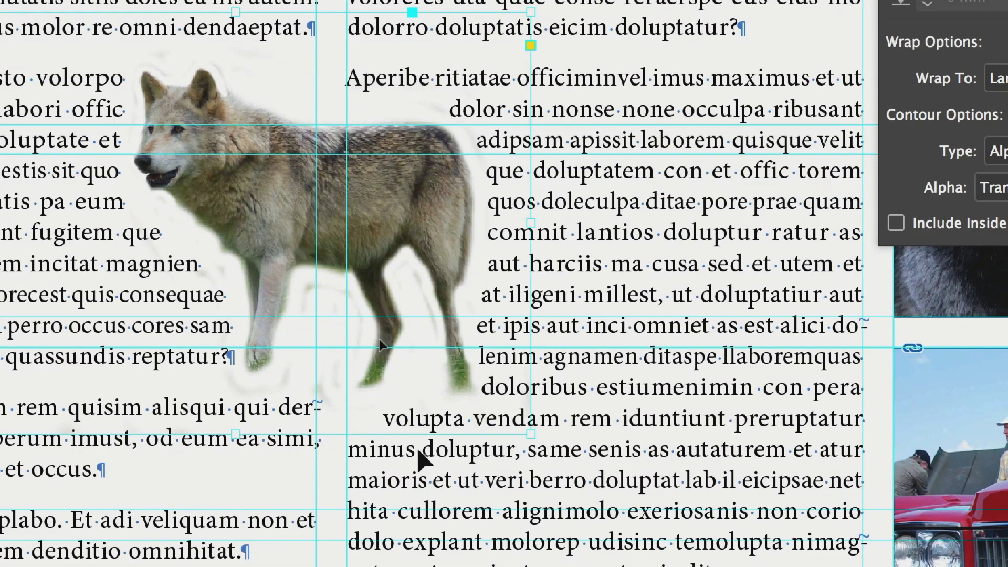
pyautogui.moveTo(374, 200); pyautogui.dragTo(413, 203)
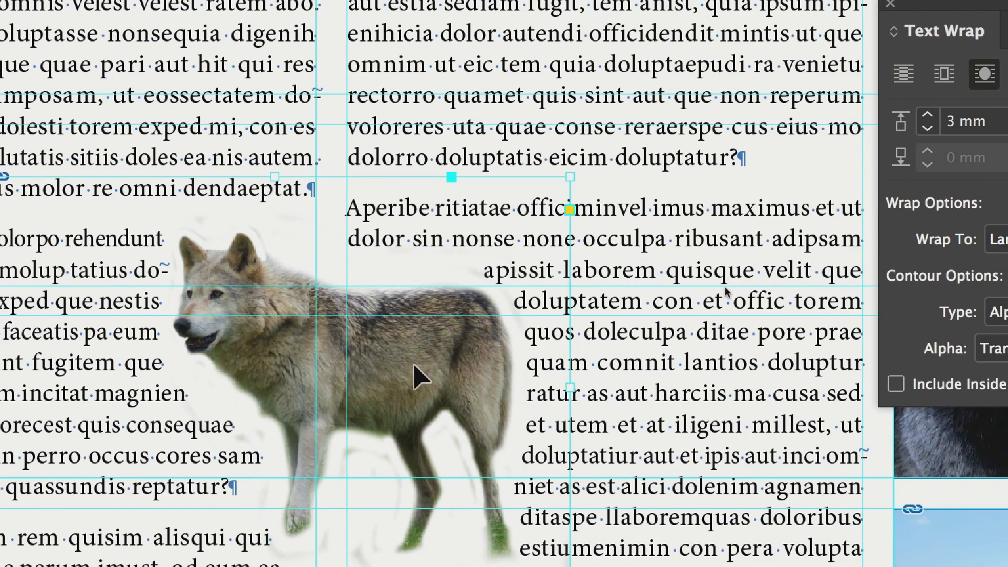
pyautogui.click(997, 240)
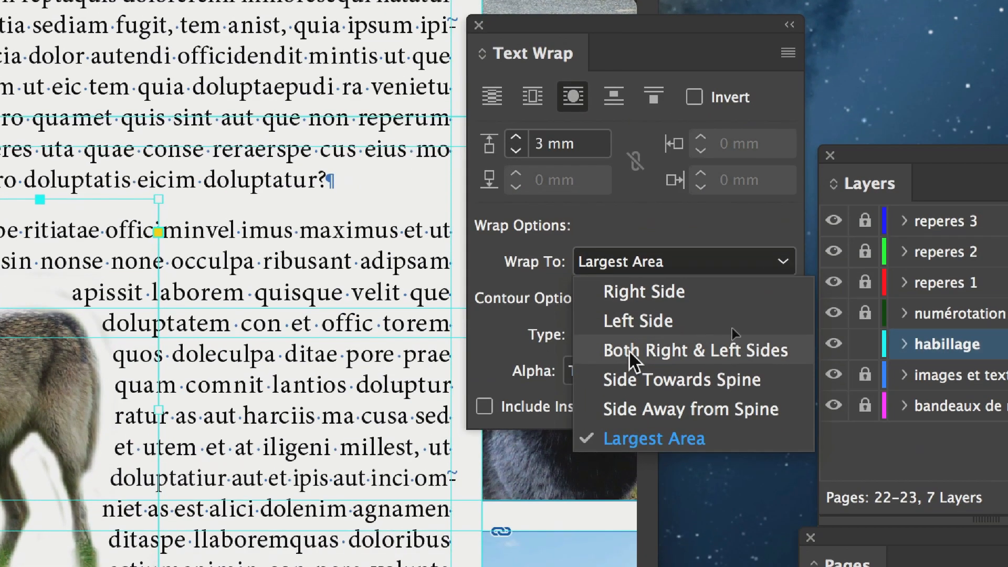
pyautogui.click(628, 351)
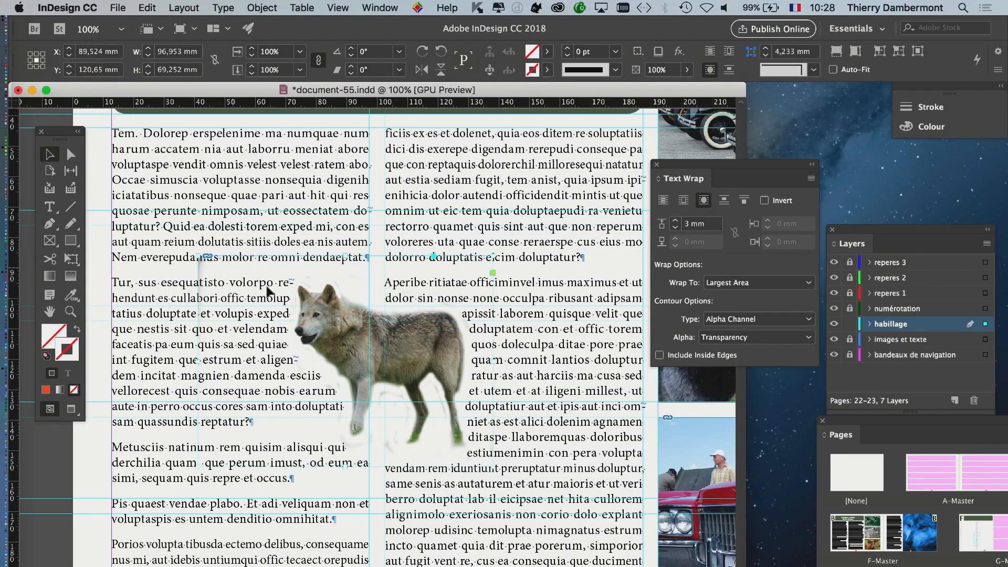
pyautogui.press('super+Tab')
pyautogui.press('super+Tab')
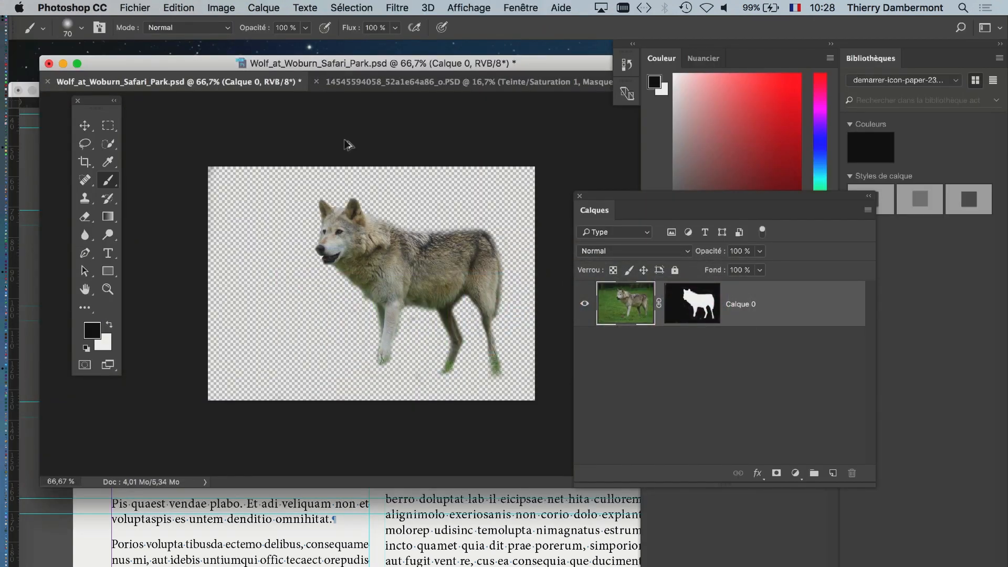
pyautogui.click(353, 83)
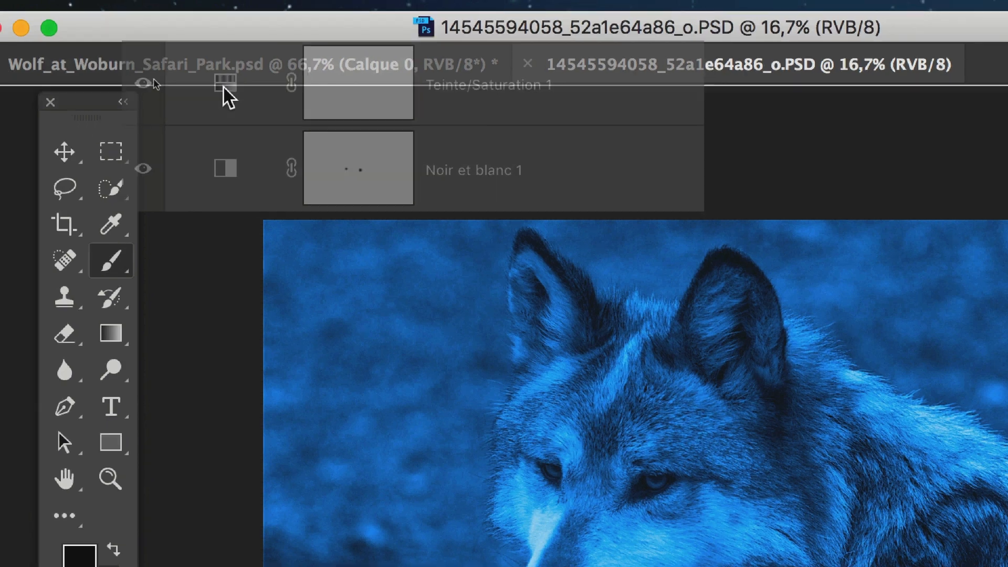
# Copy the Teinte/Saturation 1 and Noir et blanc 1 adjustment layers into Wolf_at_Woburn_Safari_Park.psd and select the Noir et blanc 1 mask
pyautogui.click(156, 82)
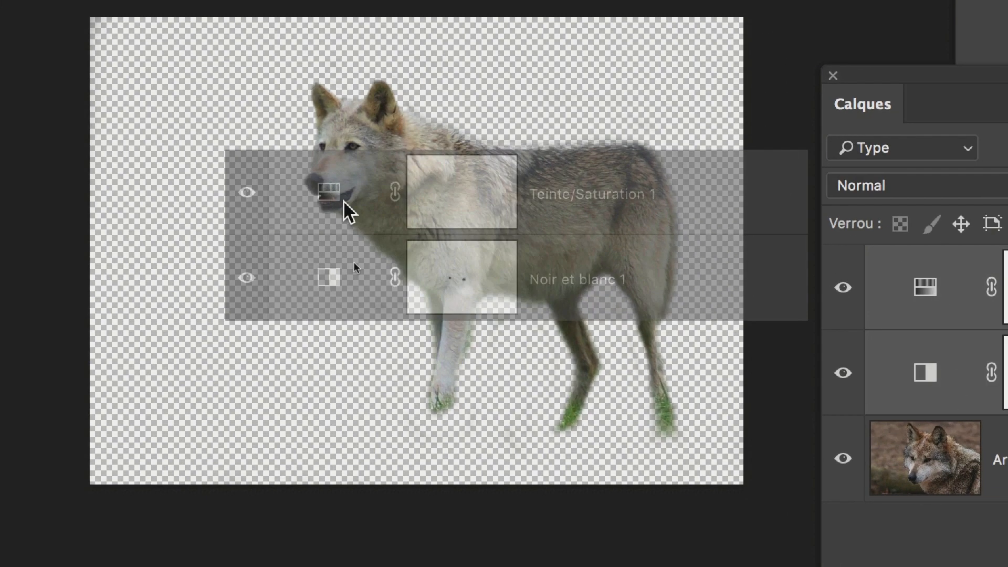
pyautogui.moveTo(343, 200); pyautogui.dragTo(343, 200)
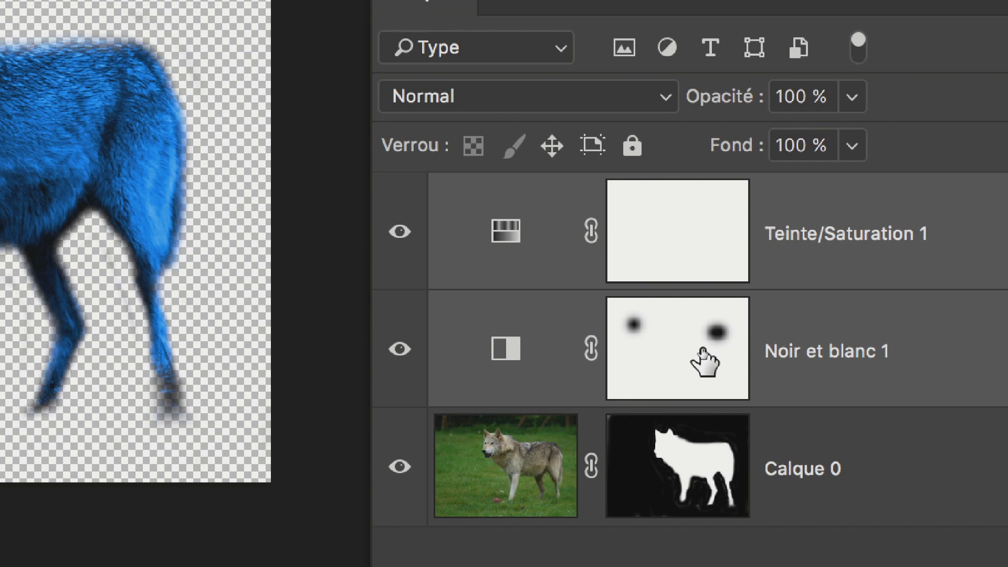
pyautogui.click(704, 350)
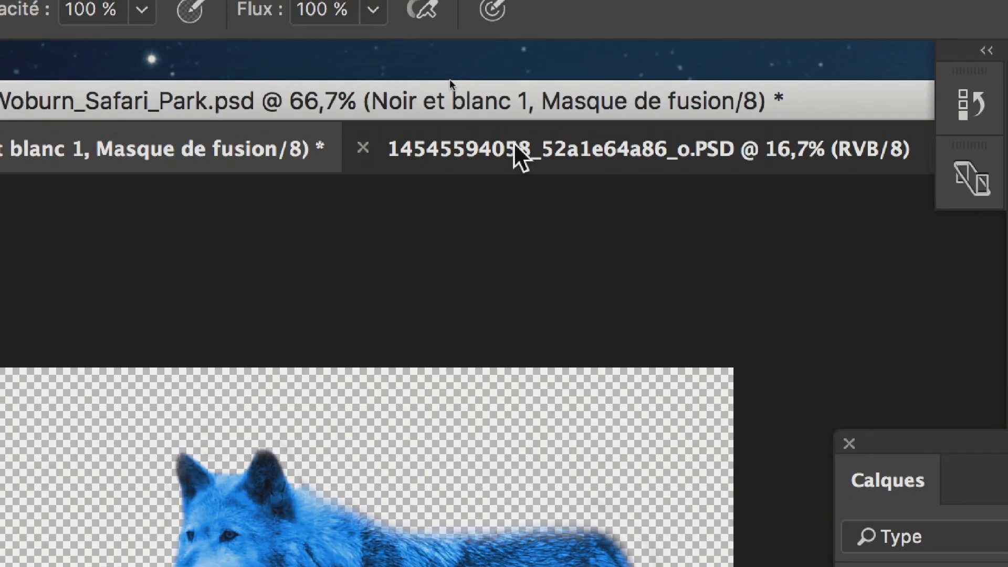
pyautogui.click(514, 148)
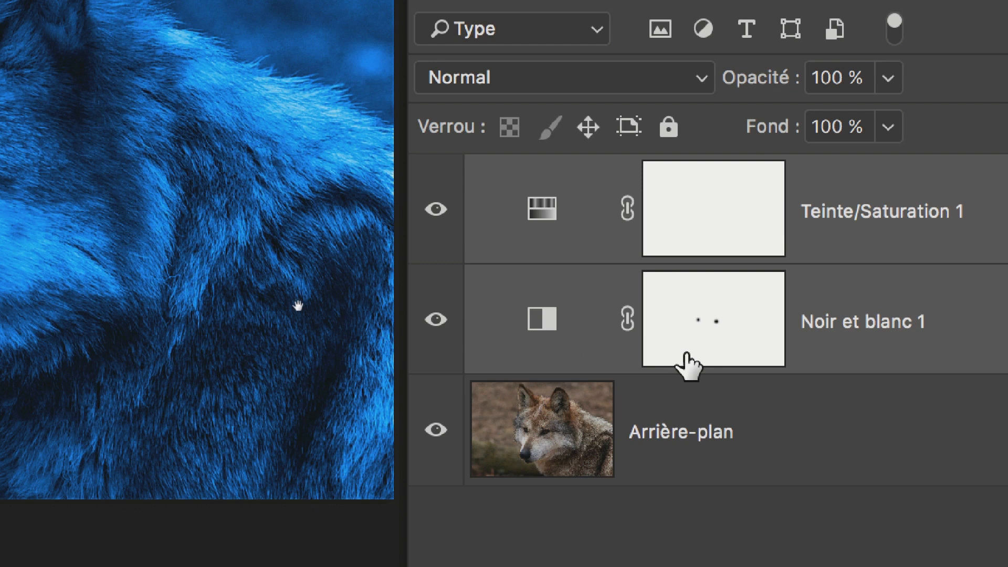
pyautogui.click(435, 209)
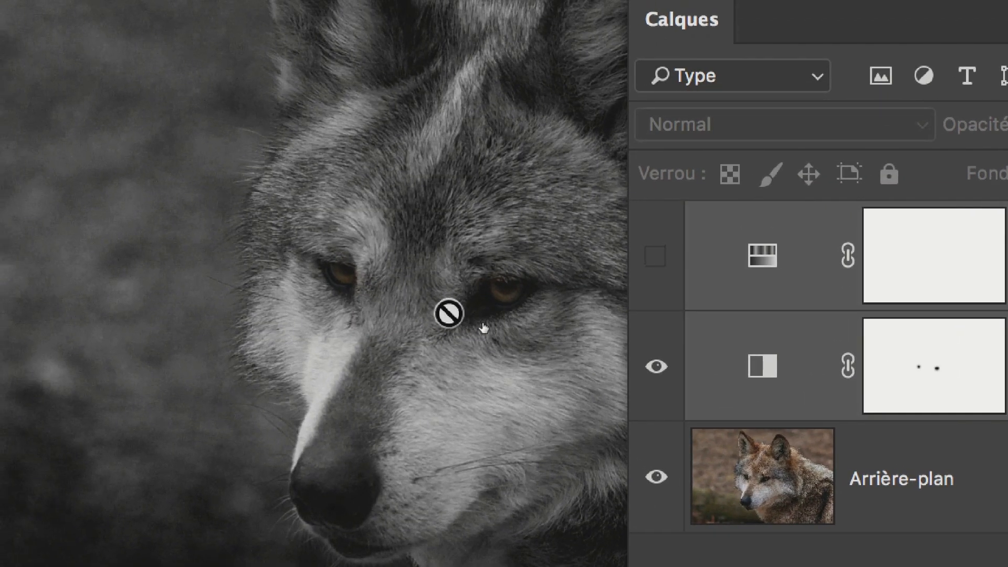
pyautogui.click(656, 256)
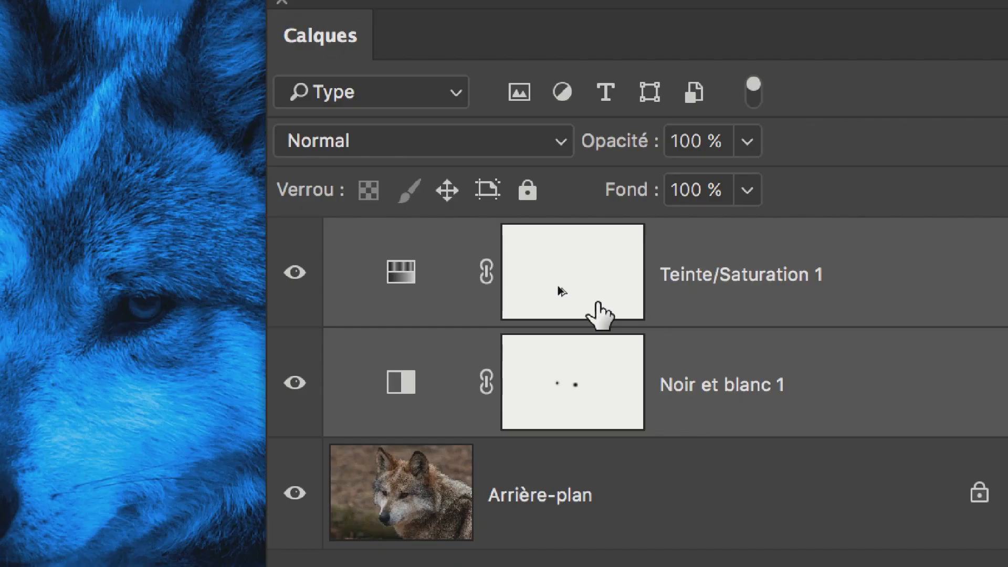
pyautogui.moveTo(782, 380); pyautogui.dragTo(783, 273)
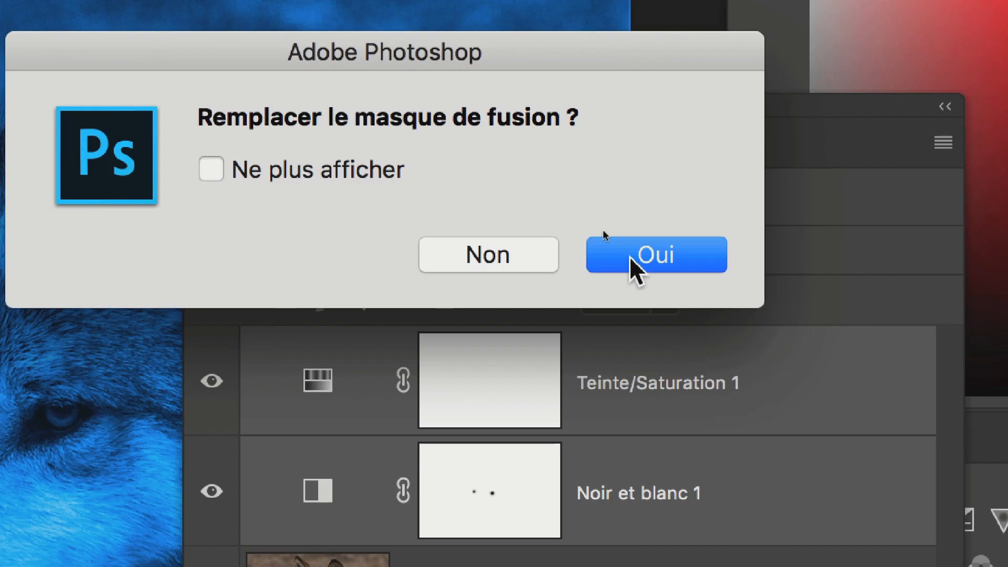
pyautogui.click(719, 172)
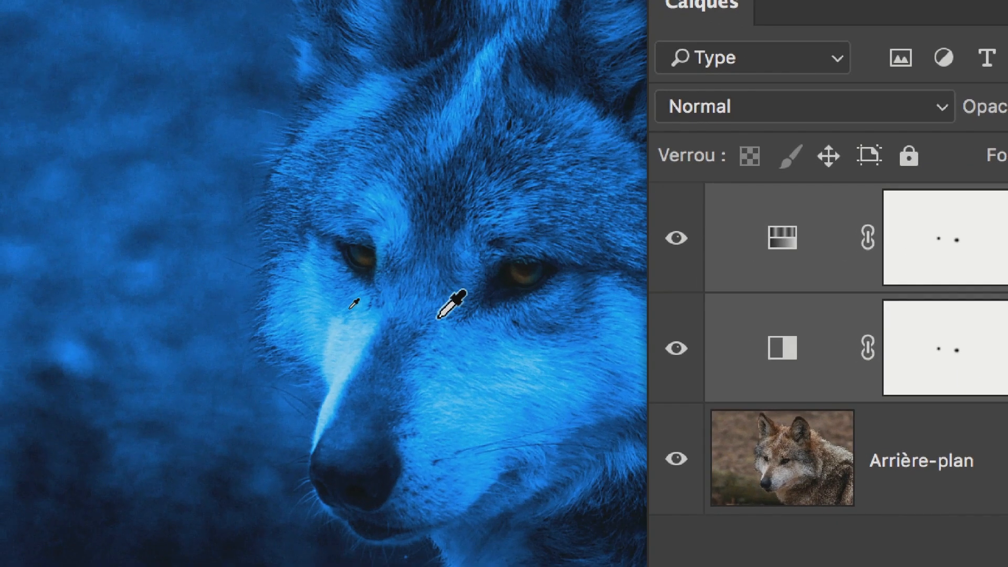
pyautogui.scroll(1, 438, 317)
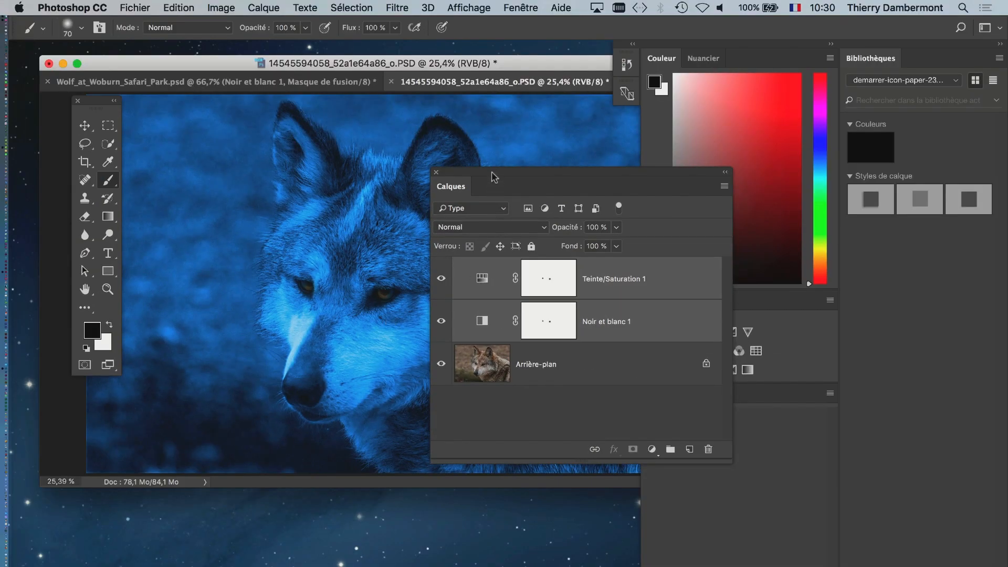
# In Wolf_at_Woburn_Safari_Park.psd, clear the black spots from the Noir et blanc 1 layer mask by filling it with white
pyautogui.moveTo(494, 176); pyautogui.dragTo(662, 187)
pyautogui.click(255, 84)
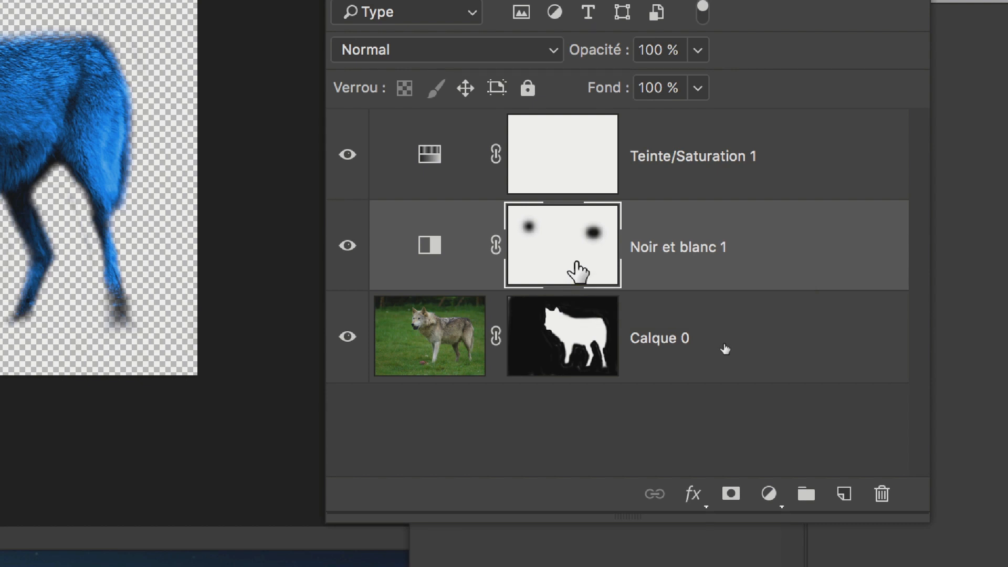
pyautogui.keyDown('alt'); pyautogui.click(577, 265); pyautogui.keyUp('alt')
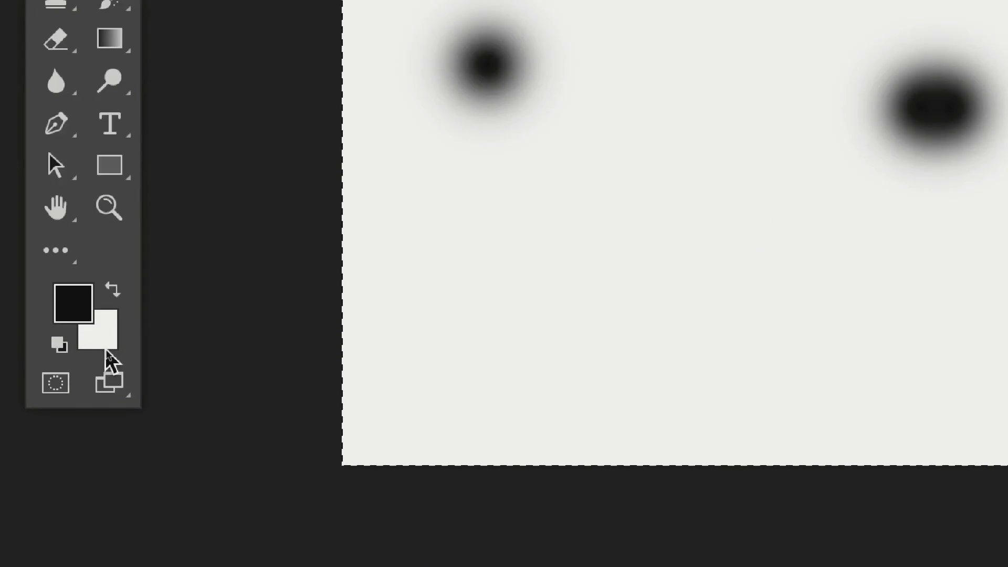
pyautogui.press('Delete')
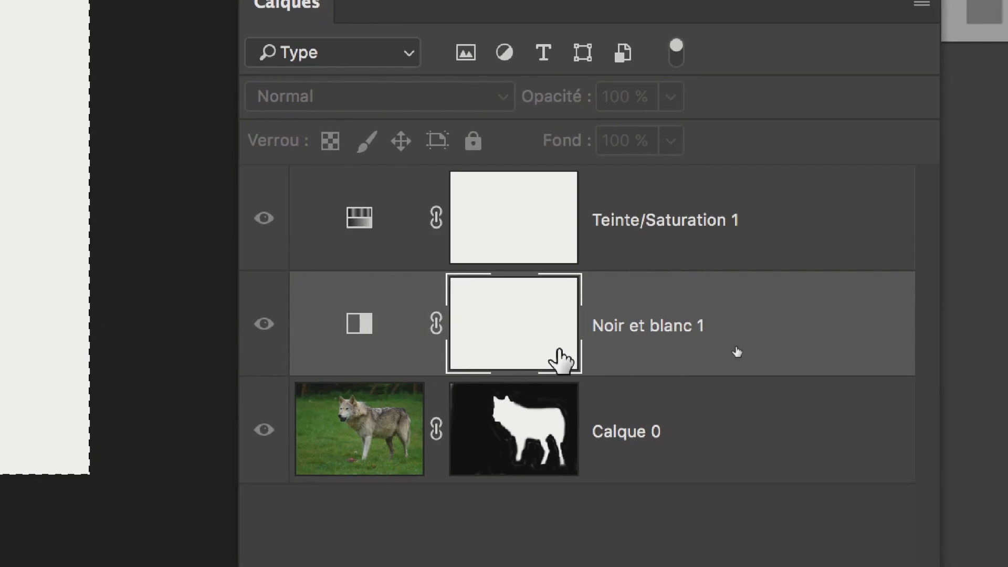
pyautogui.keyDown('alt'); pyautogui.click(538, 344); pyautogui.keyUp('alt')
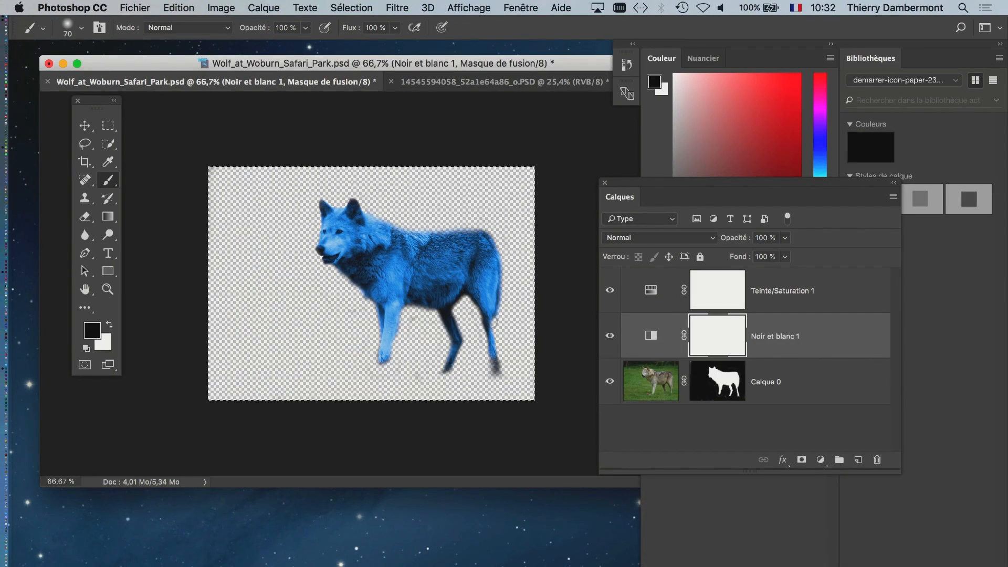
pyautogui.scroll(5, 398, 289)
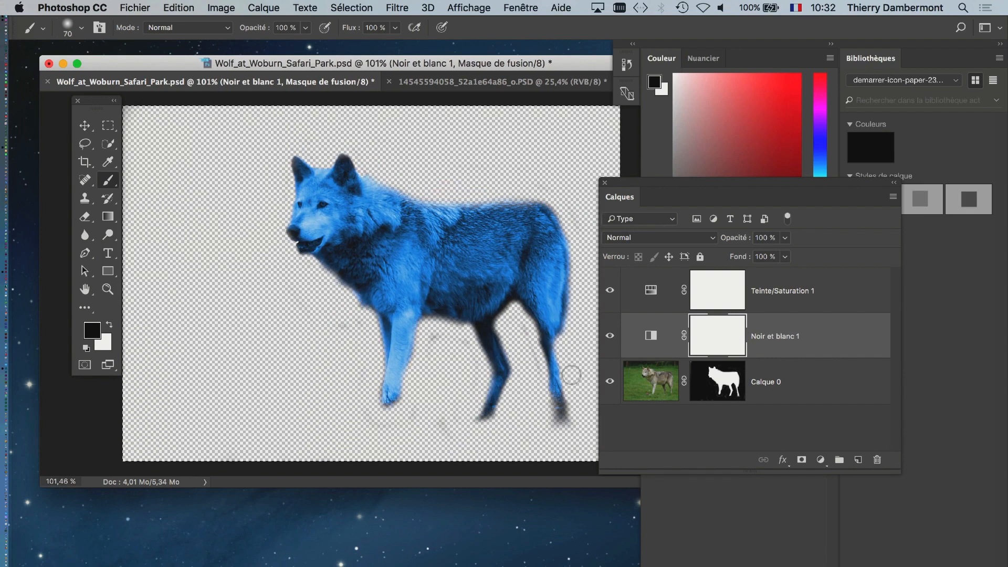
pyautogui.moveTo(668, 189); pyautogui.dragTo(775, 185)
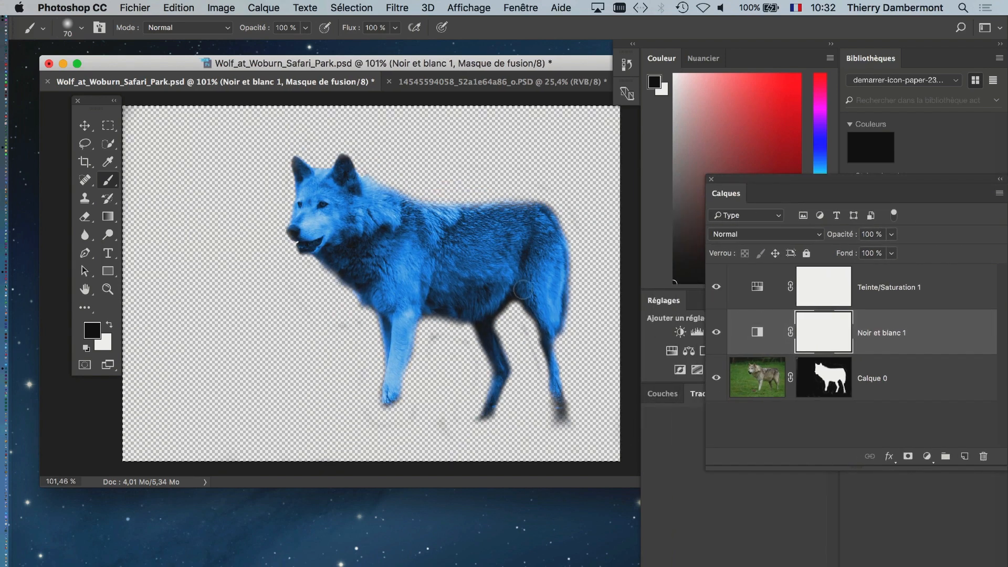
# Save the recoloured Wolf_at_Woburn_Safari_Park.psd
pyautogui.click(145, 7)
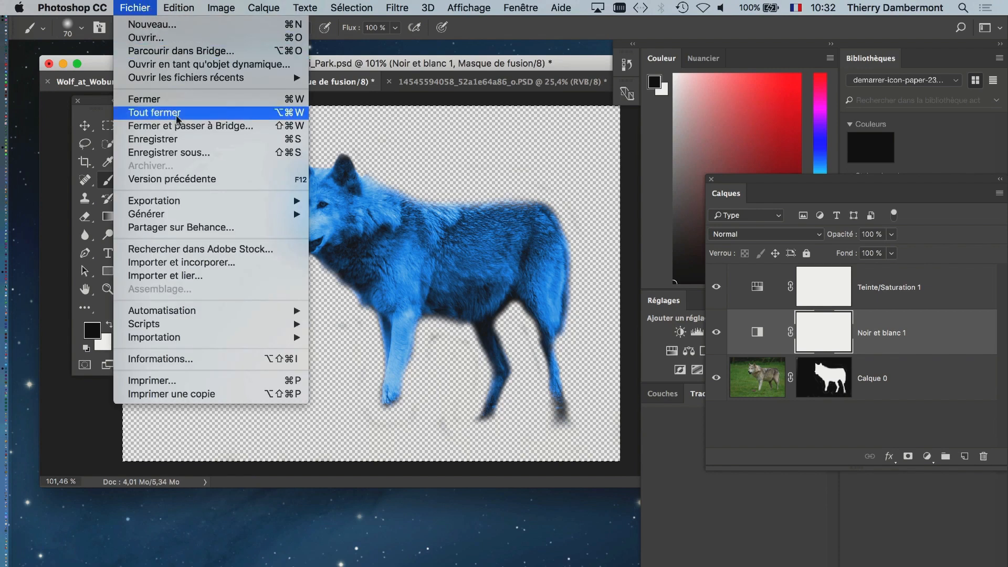
pyautogui.click(186, 141)
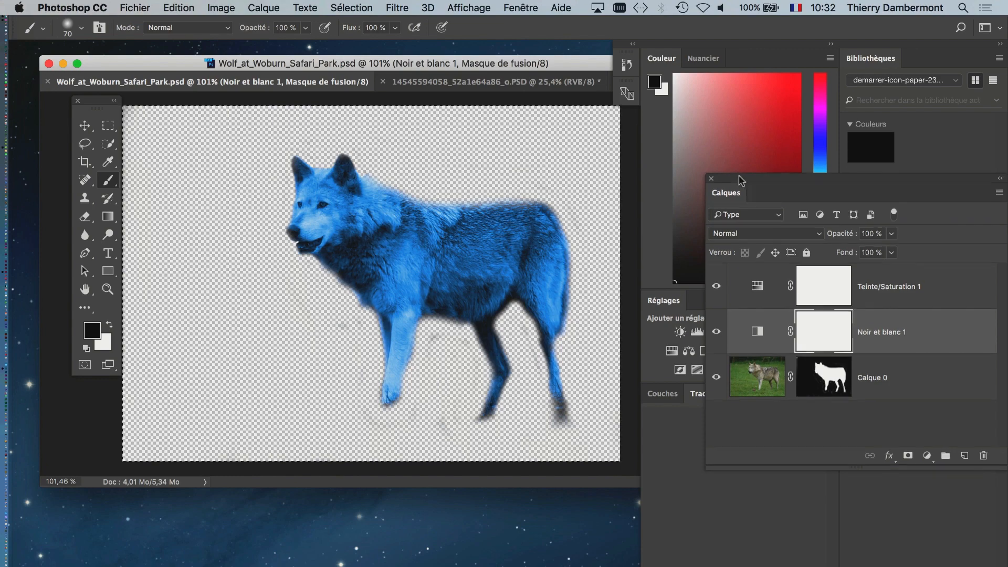
pyautogui.moveTo(743, 181); pyautogui.dragTo(592, 129)
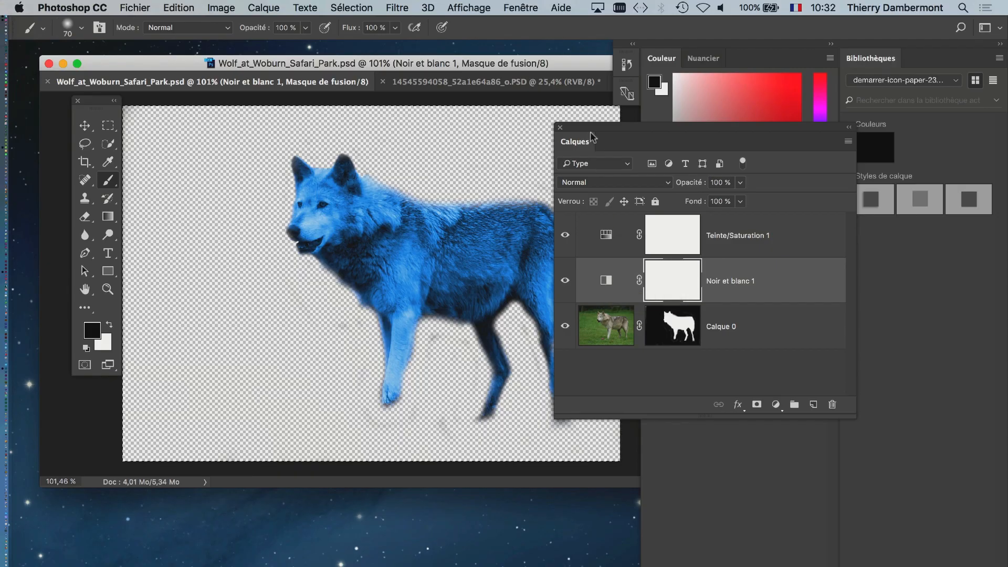
pyautogui.moveTo(592, 137); pyautogui.dragTo(624, 172)
# Switch to InDesign and bring up a narrower list of the document's linked files beside the wolf on page 22
pyautogui.press('super+Tab')
pyautogui.press('super+Tab')
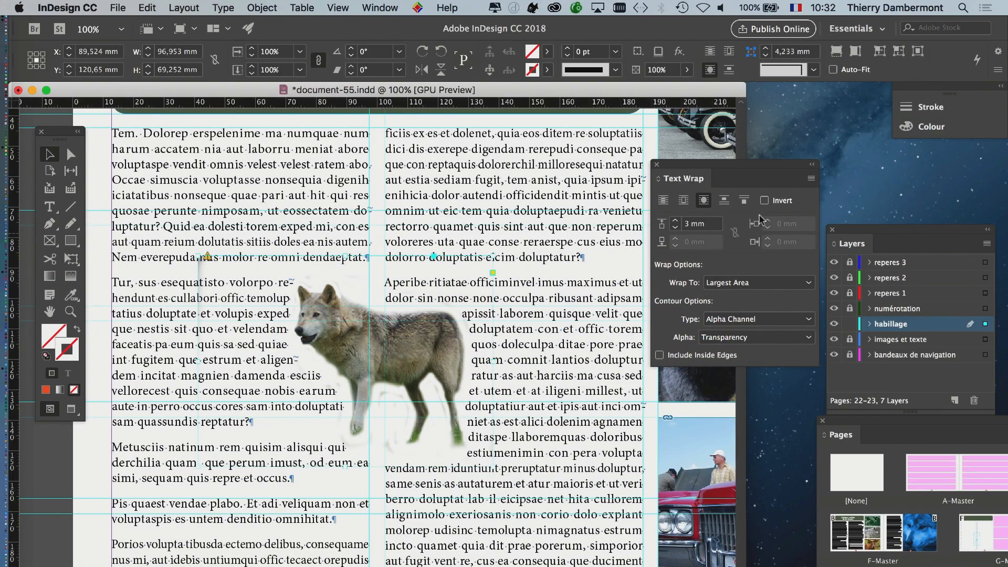
pyautogui.click(380, 7)
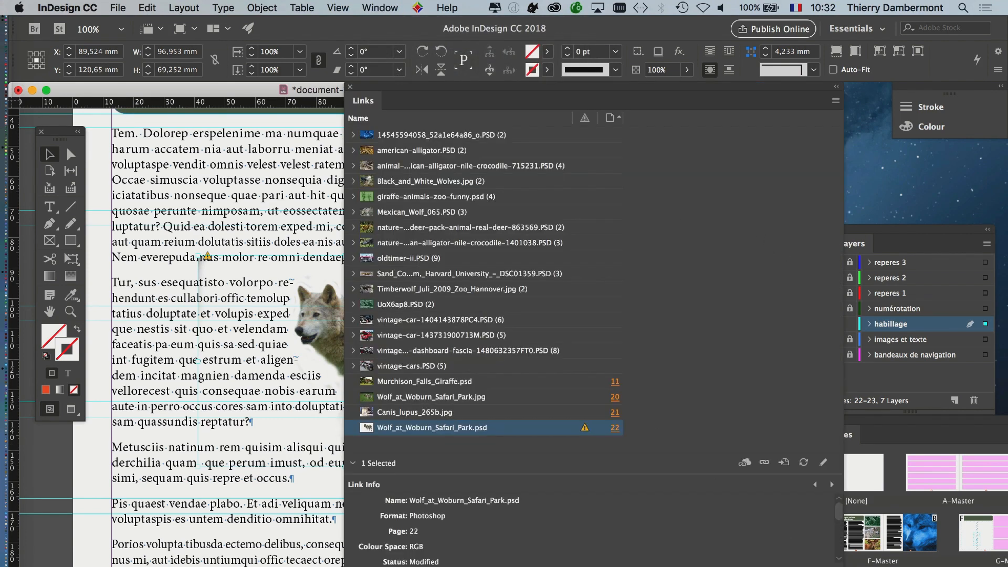
pyautogui.moveTo(843, 237); pyautogui.dragTo(681, 237)
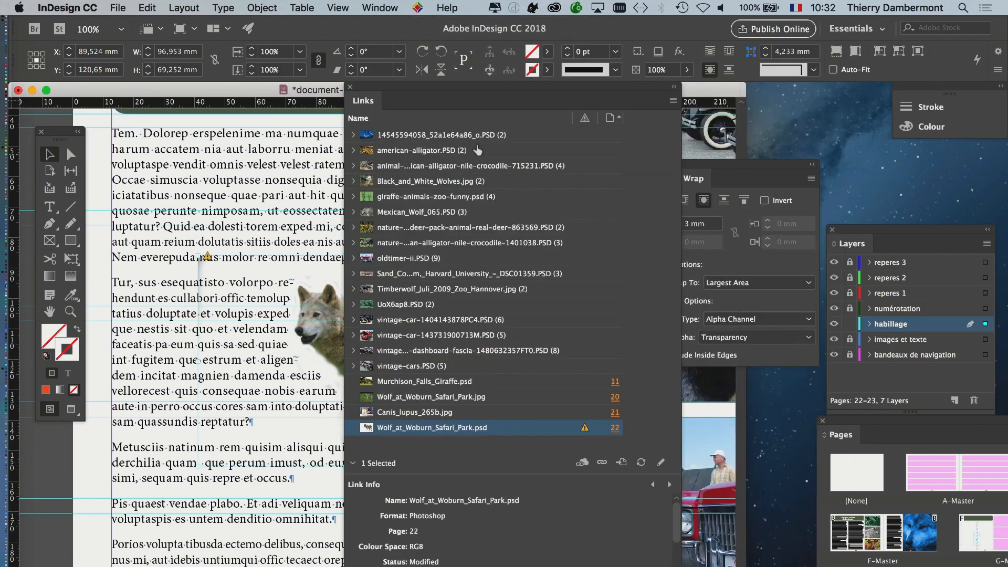
pyautogui.moveTo(450, 87); pyautogui.dragTo(630, 37)
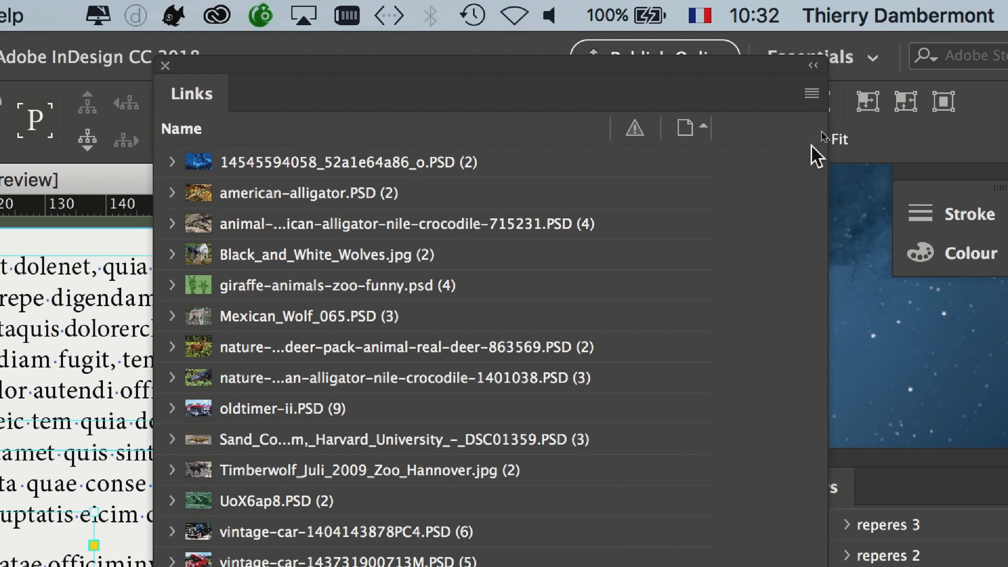
# Update the modified Wolf_at_Woburn_Safari_Park.psd link on page 22
pyautogui.click(811, 93)
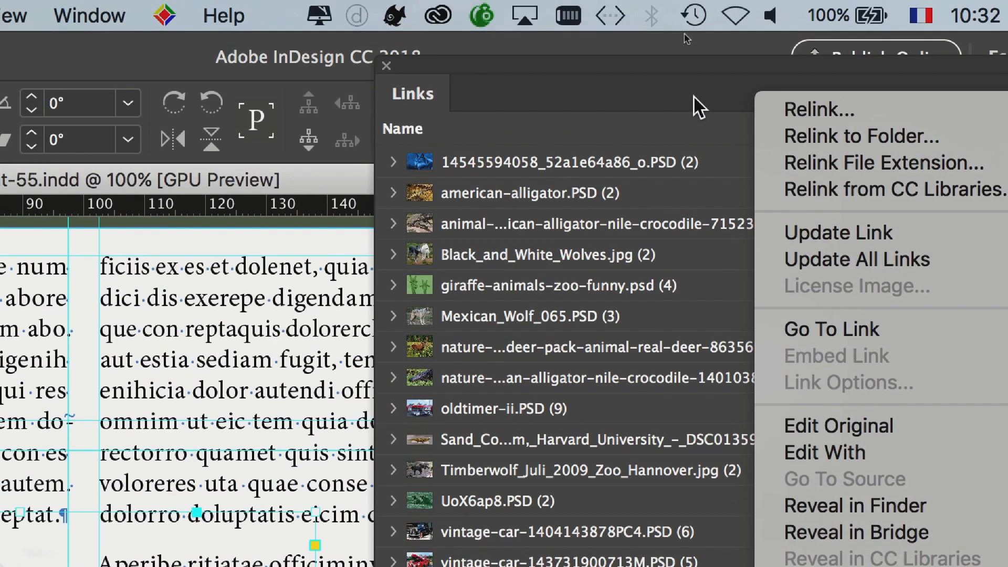
pyautogui.click(698, 108)
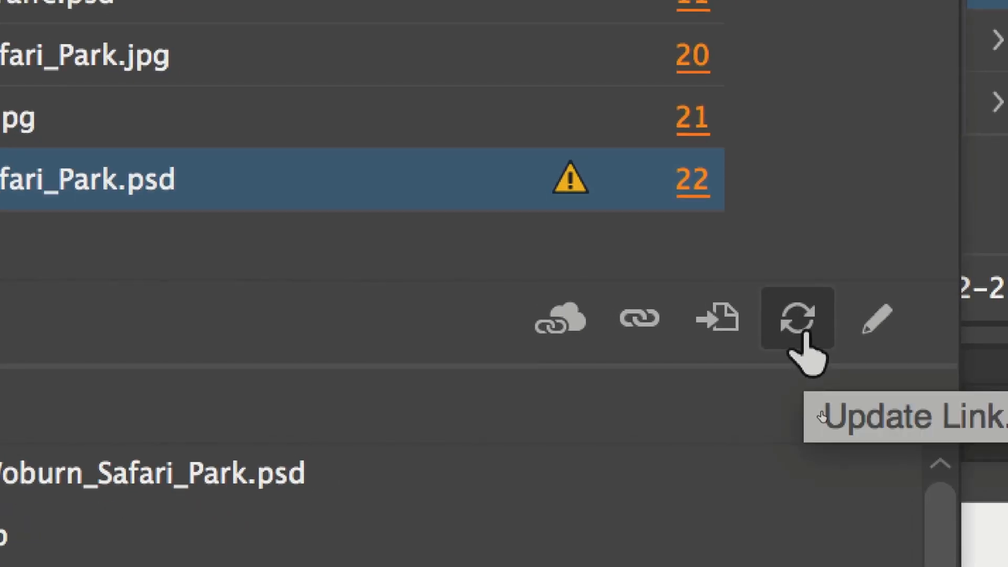
pyautogui.click(804, 334)
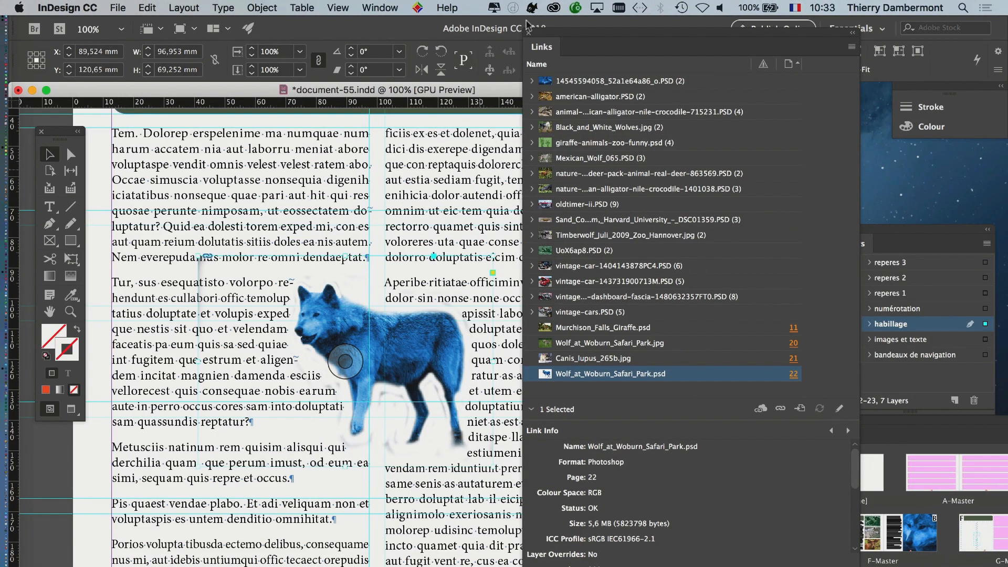
pyautogui.moveTo(554, 36); pyautogui.dragTo(696, 65)
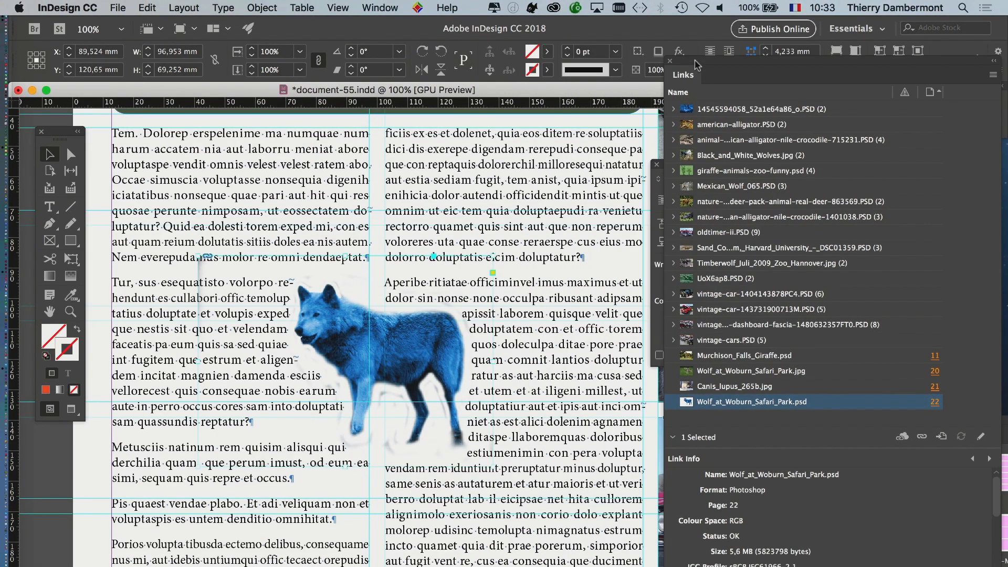
# Switch back to Photoshop and show Wolf_at_Woburn_Safari_Park.psd in full screen mode with menus
pyautogui.press('super+Tab')
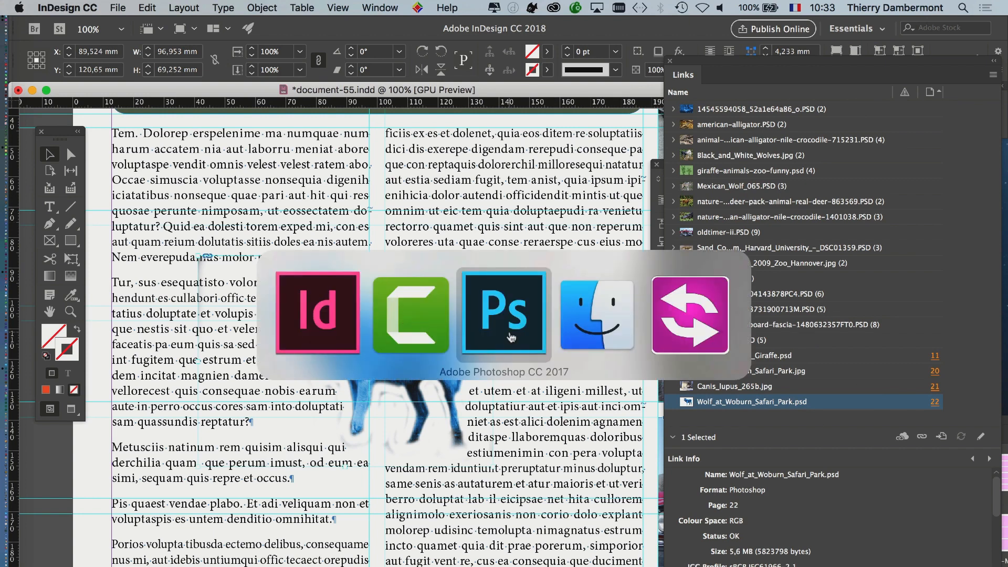
pyautogui.click(507, 336)
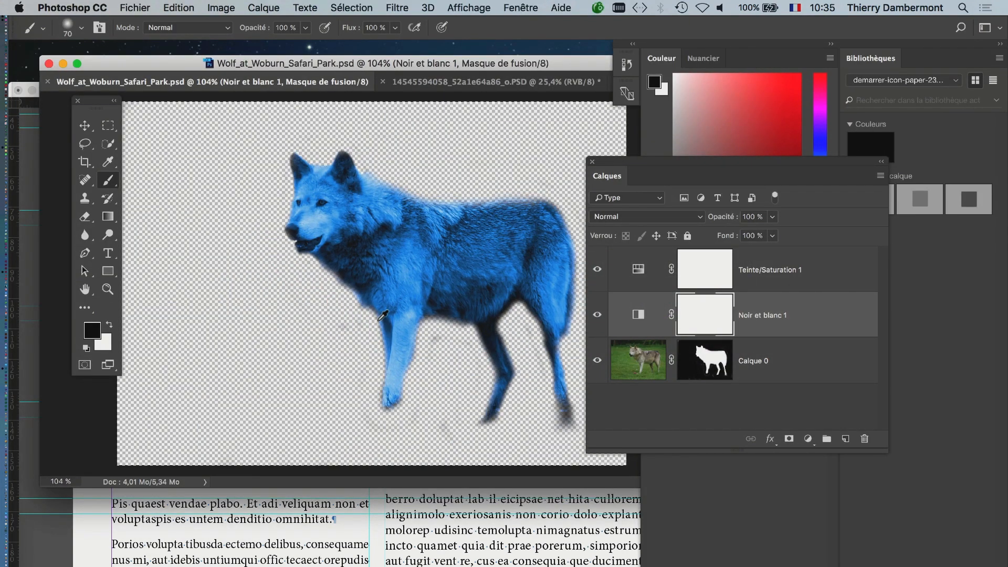
pyautogui.press('f')
pyautogui.moveTo(450, 326); pyautogui.dragTo(325, 308)
pyautogui.scroll(-2, 387, 326)
pyautogui.moveTo(445, 340); pyautogui.dragTo(374, 300)
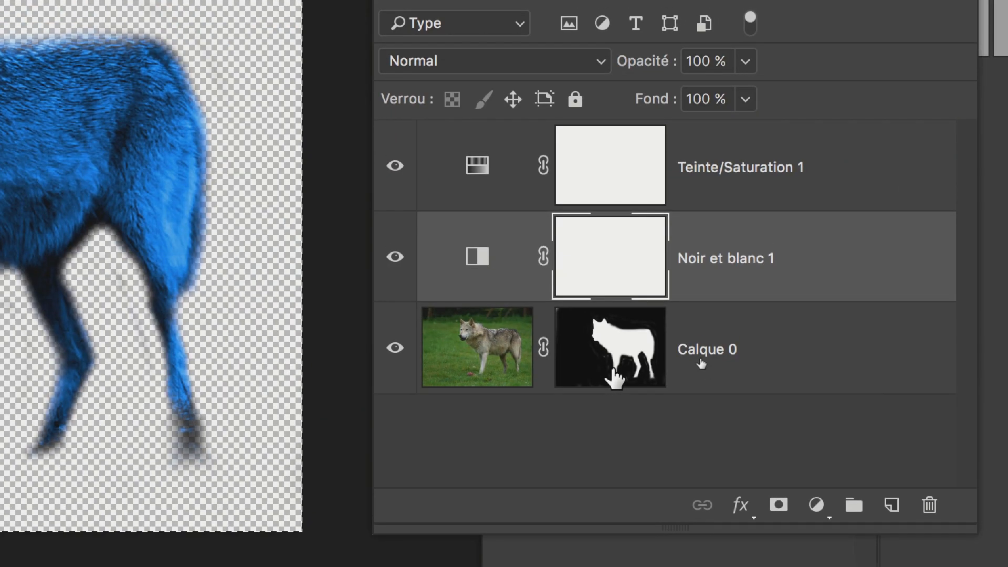
# Convert the masked wolf layer Calque 0 into a smart object
pyautogui.click(996, 348)
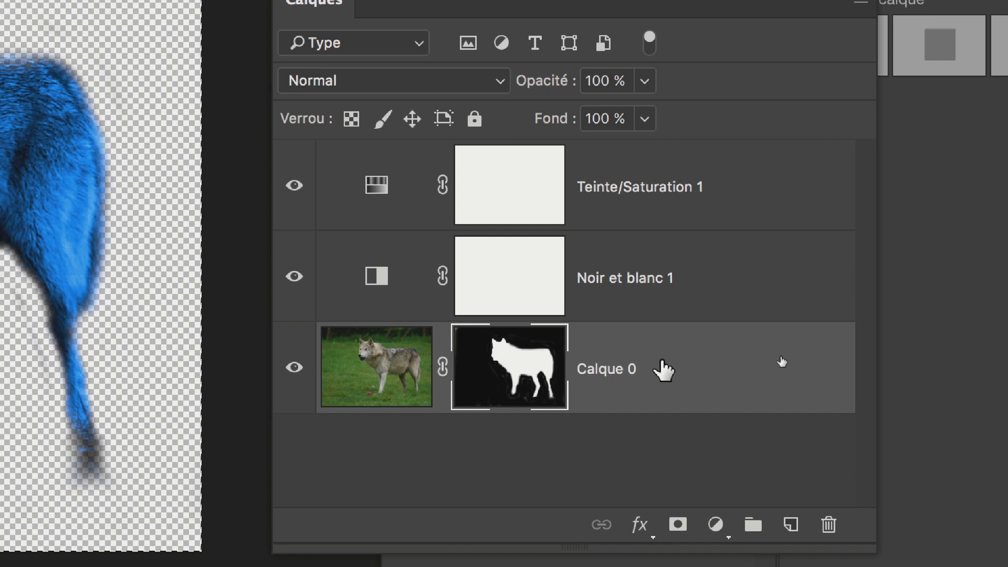
pyautogui.rightClick(659, 358)
pyautogui.press('Escape')
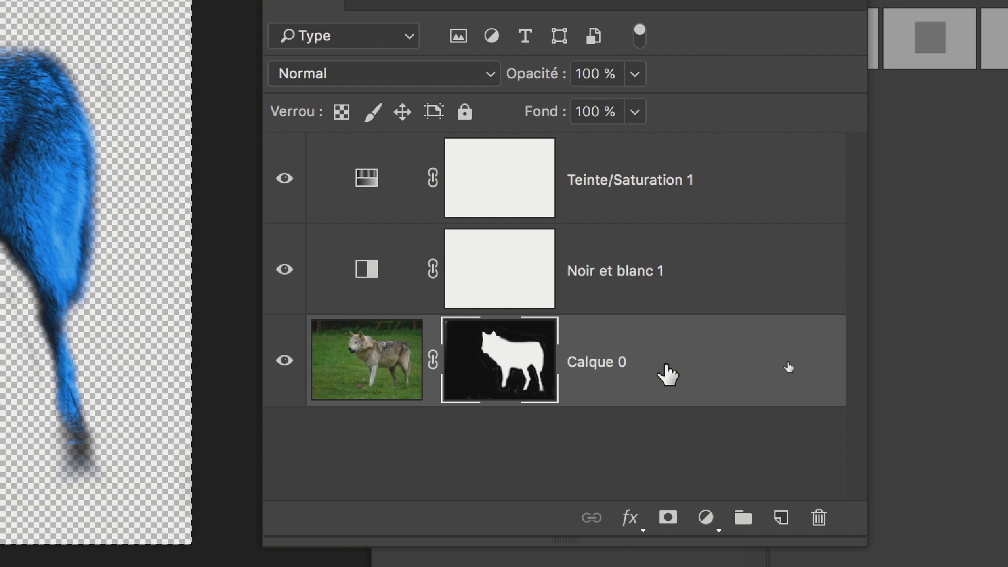
pyautogui.rightClick(666, 366)
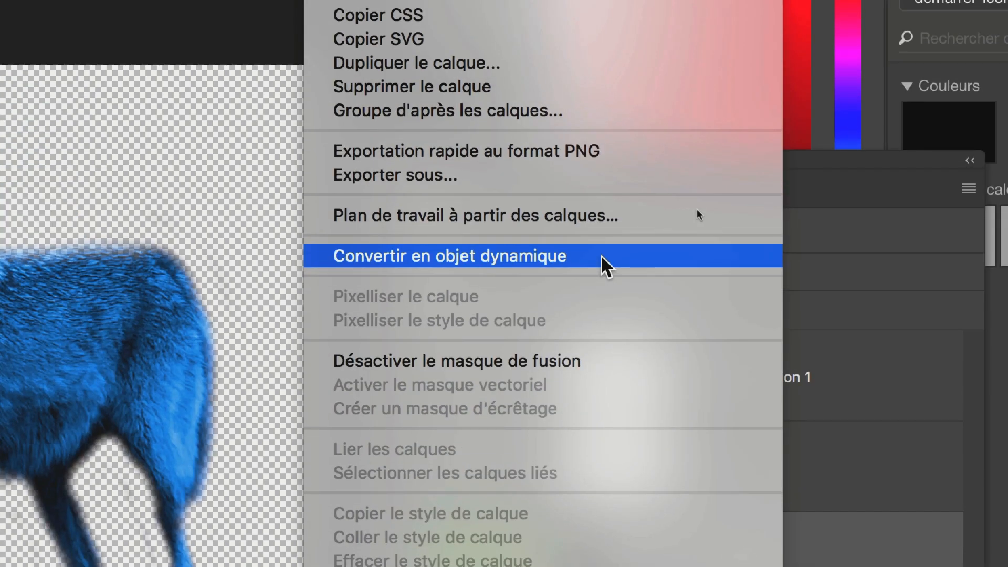
pyautogui.click(602, 257)
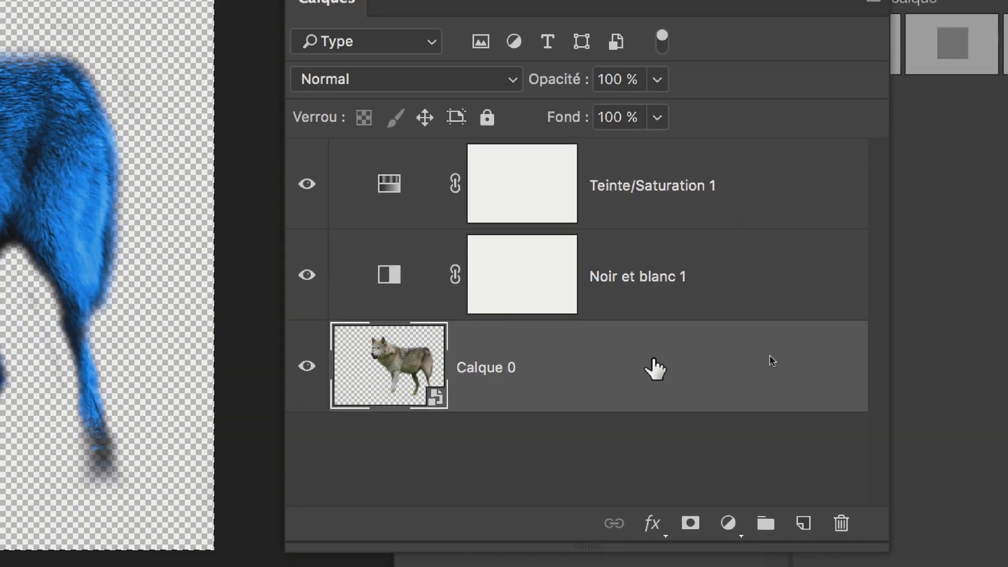
pyautogui.rightClick(655, 369)
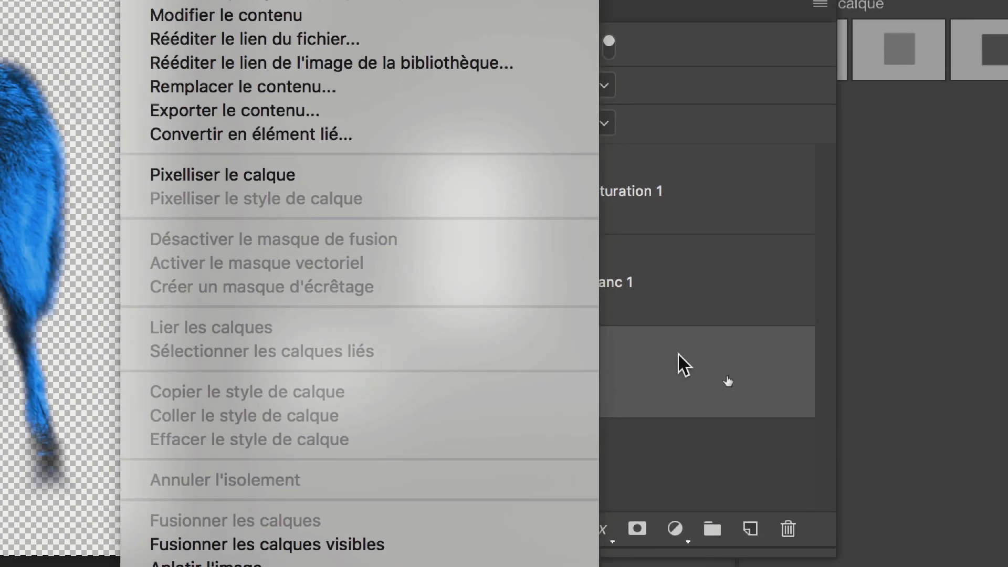
pyautogui.click(678, 352)
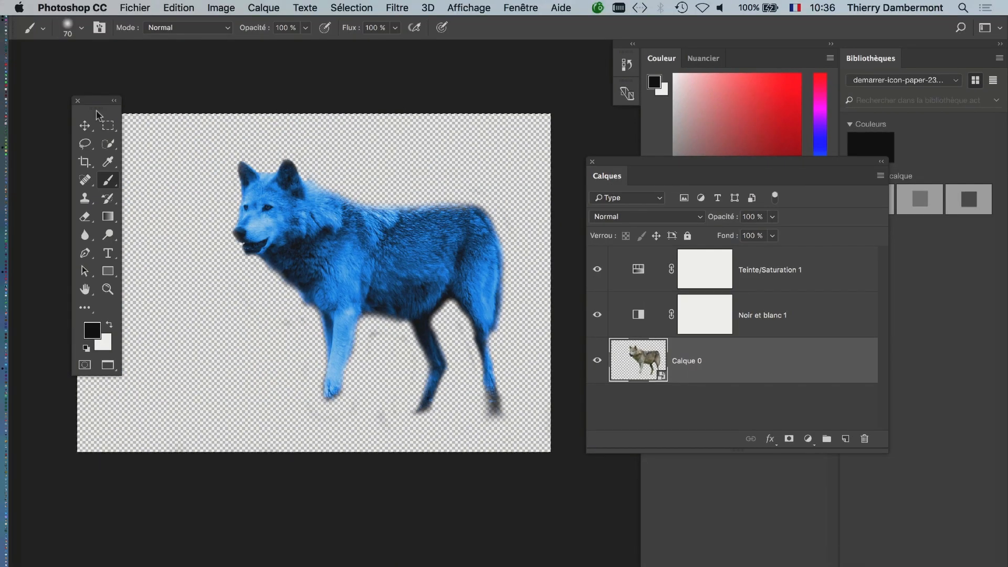
# Try to paint on the smart object layer Calque 0 with the Brush, declining to rasterize it
pyautogui.moveTo(55, 79); pyautogui.dragTo(12, 93)
pyautogui.moveTo(62, 114); pyautogui.dragTo(79, 90)
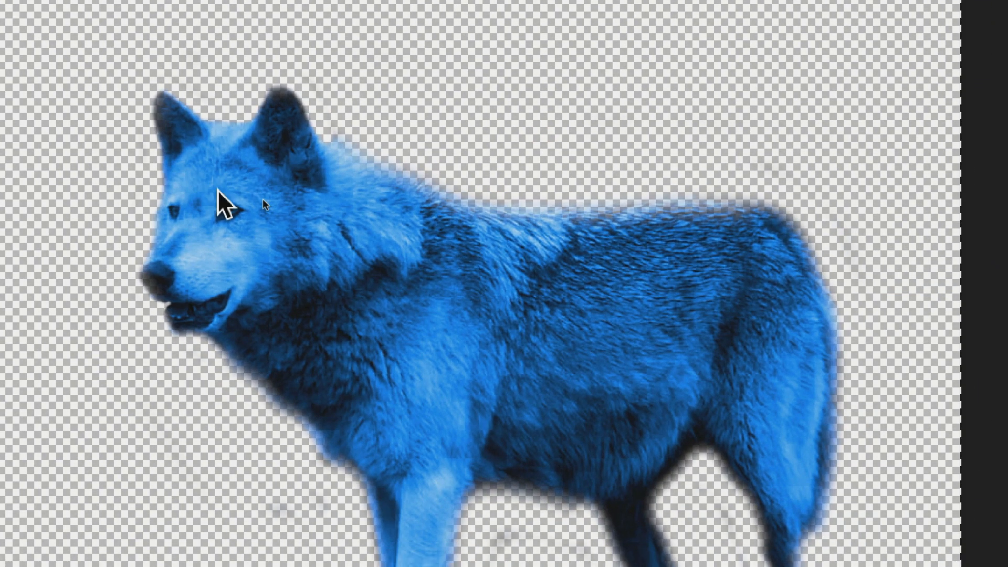
pyautogui.click(546, 268)
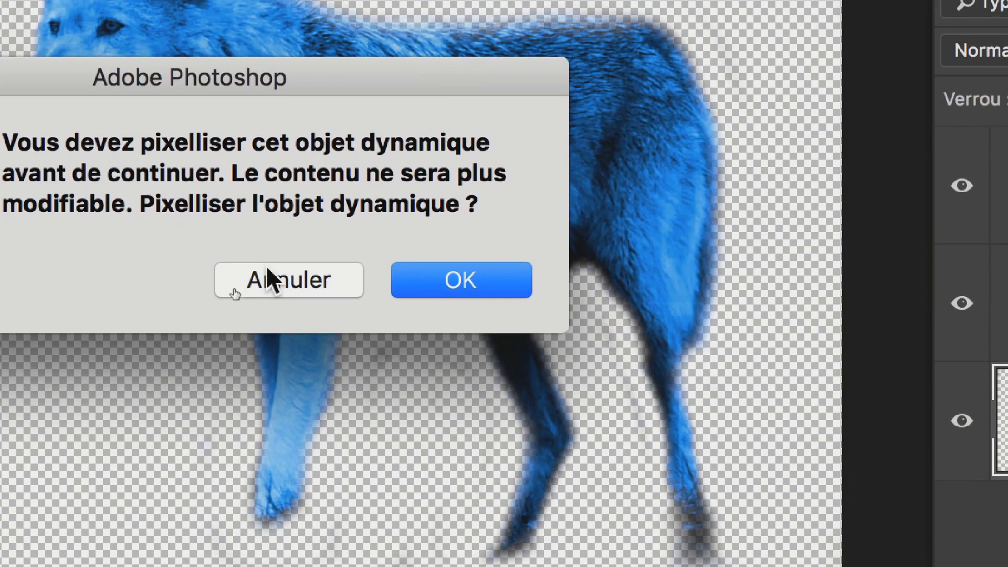
pyautogui.click(267, 278)
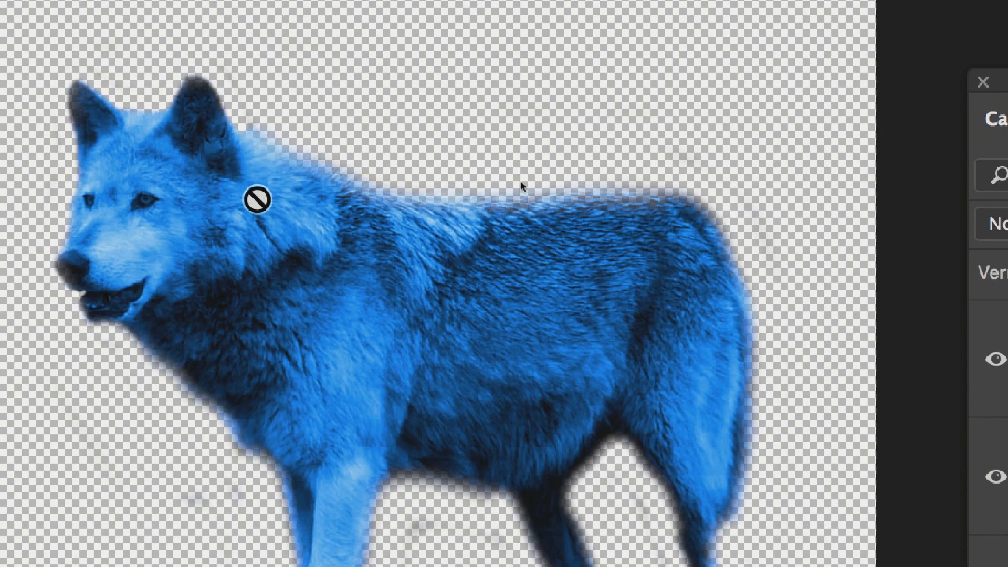
pyautogui.click(257, 198)
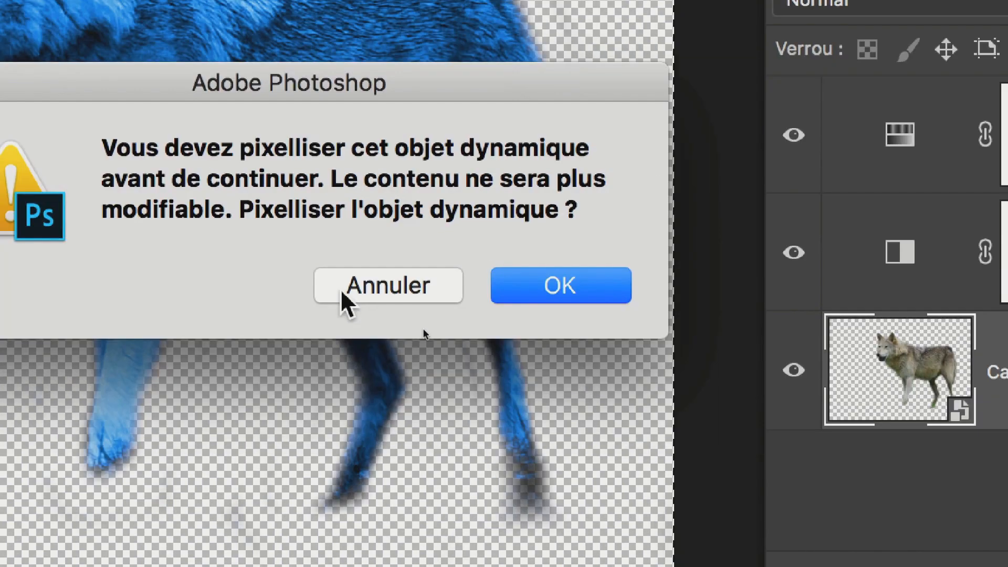
pyautogui.click(340, 289)
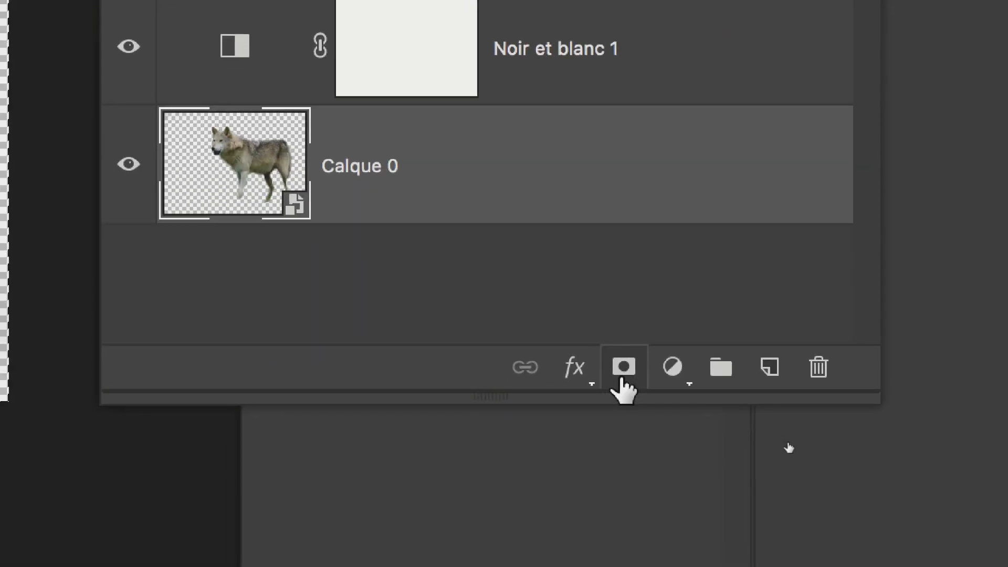
# Add a layer mask to the smart object Calque 0 and fade out the wolf's lower legs with a vertical black-to-white gradient
pyautogui.click(622, 379)
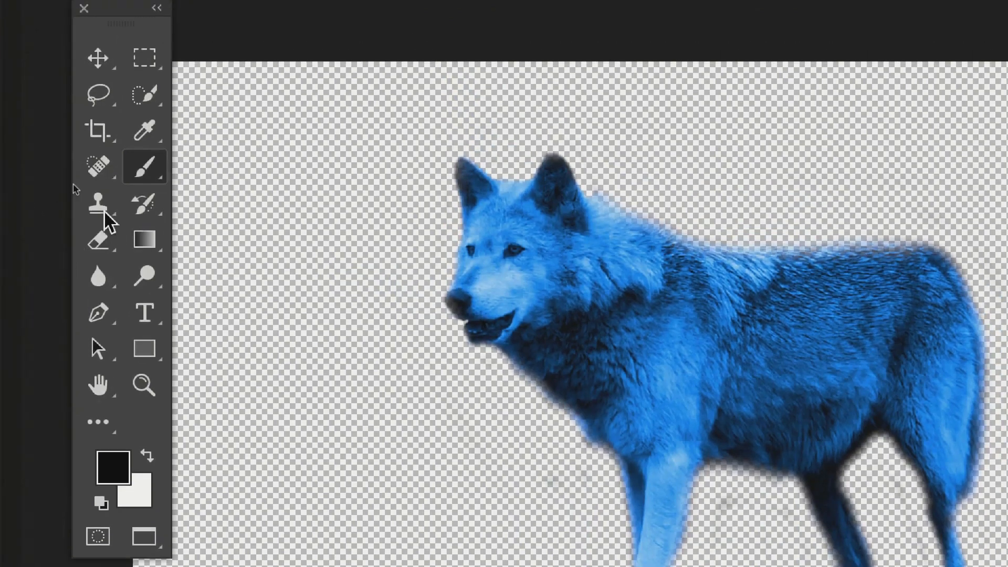
pyautogui.rightClick(144, 239)
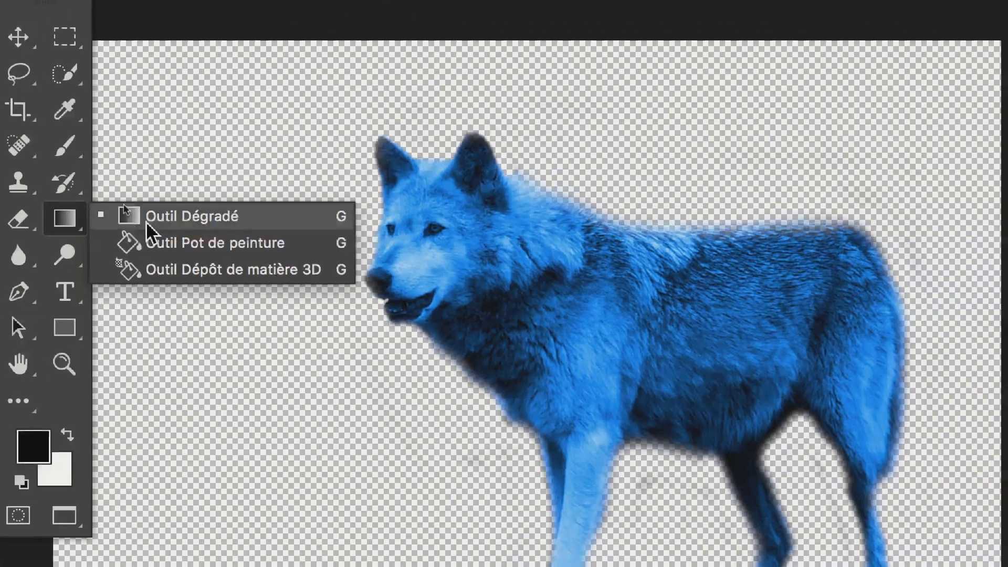
pyautogui.click(228, 241)
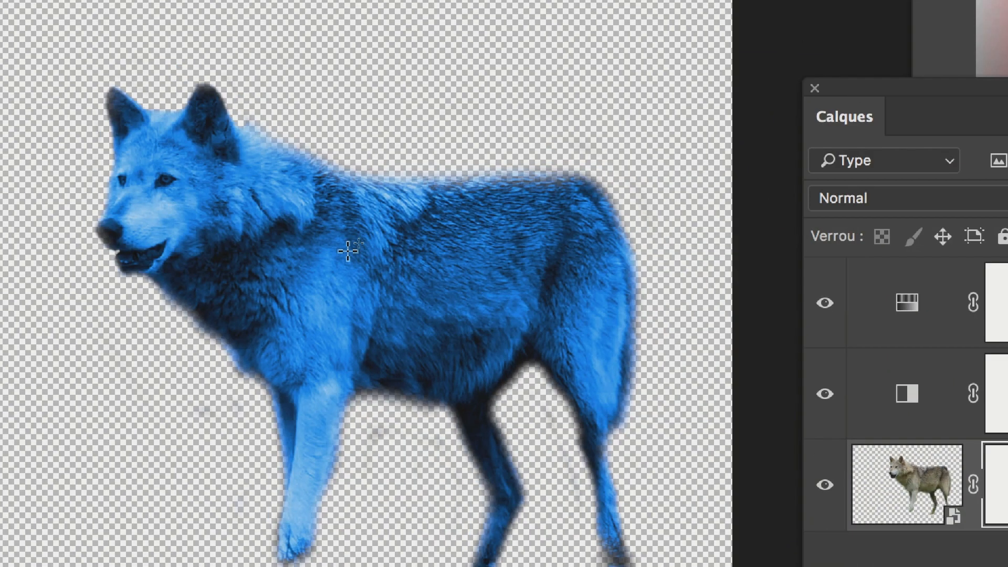
pyautogui.moveTo(389, 217); pyautogui.dragTo(368, 453)
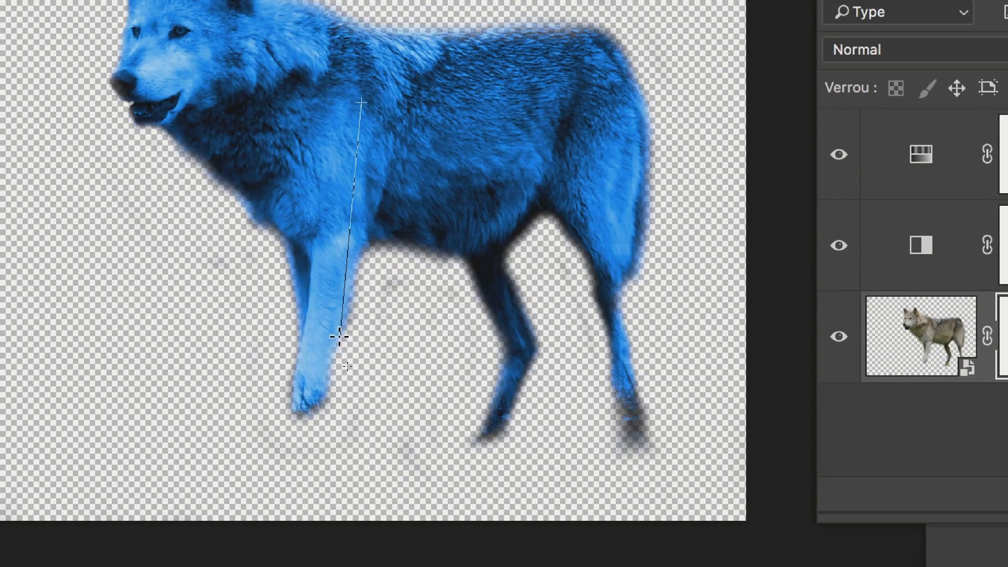
pyautogui.moveTo(339, 337); pyautogui.dragTo(339, 338)
pyautogui.moveTo(363, 282); pyautogui.dragTo(361, 94)
pyautogui.press('alt+super+z')
pyautogui.press('alt+super+z')
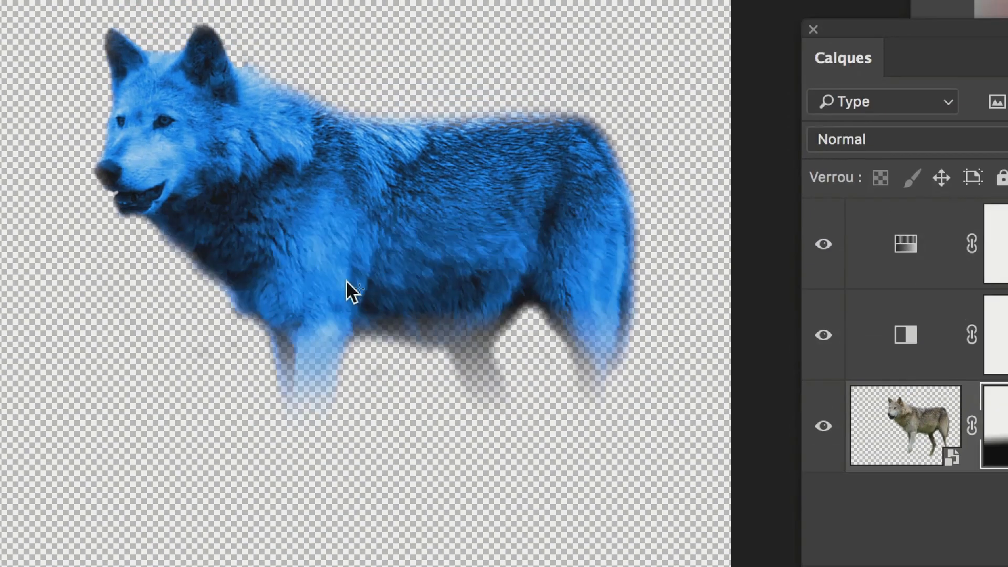
pyautogui.moveTo(403, 462); pyautogui.dragTo(402, 234)
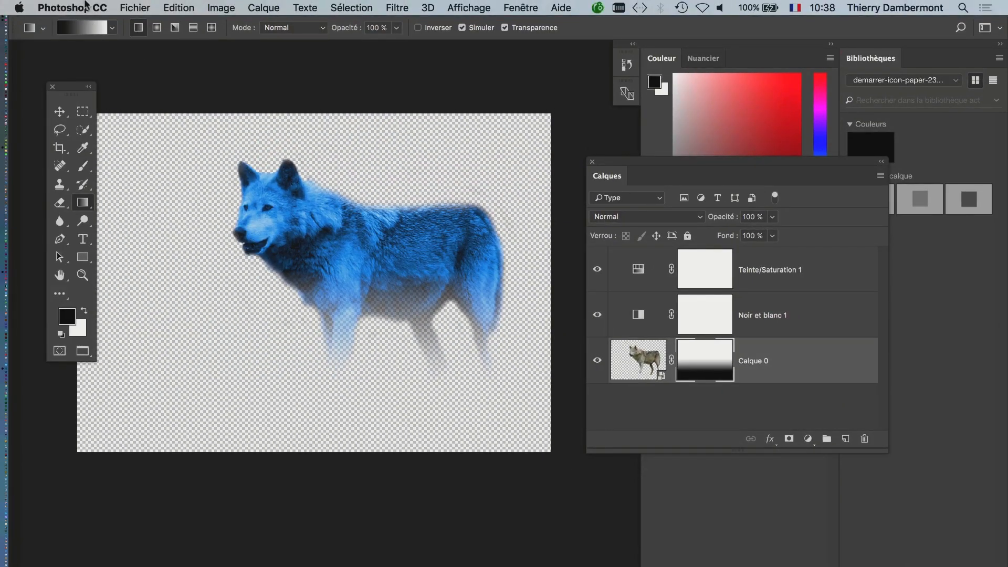
# Save the wolf document and switch to InDesign
pyautogui.click(135, 7)
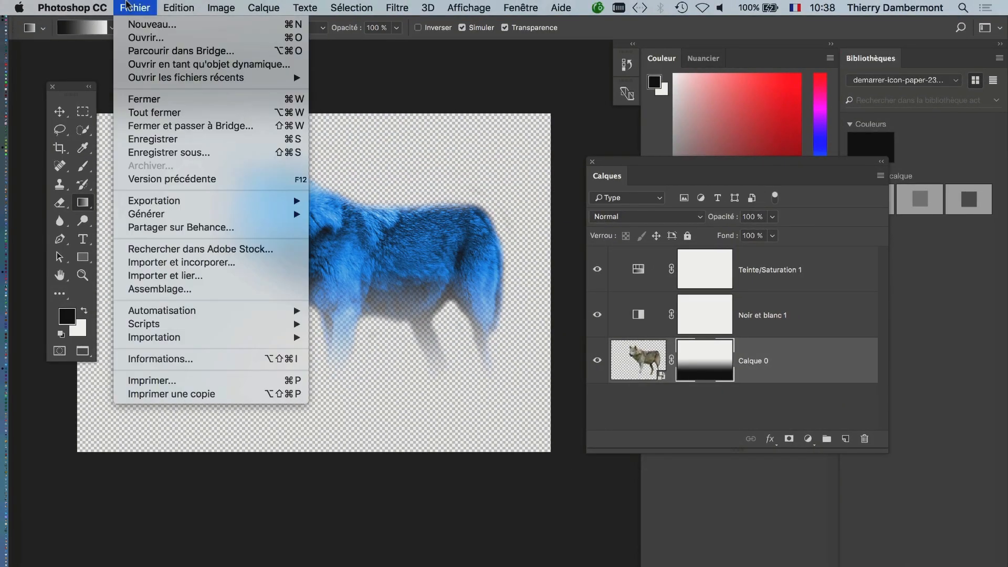
pyautogui.click(192, 140)
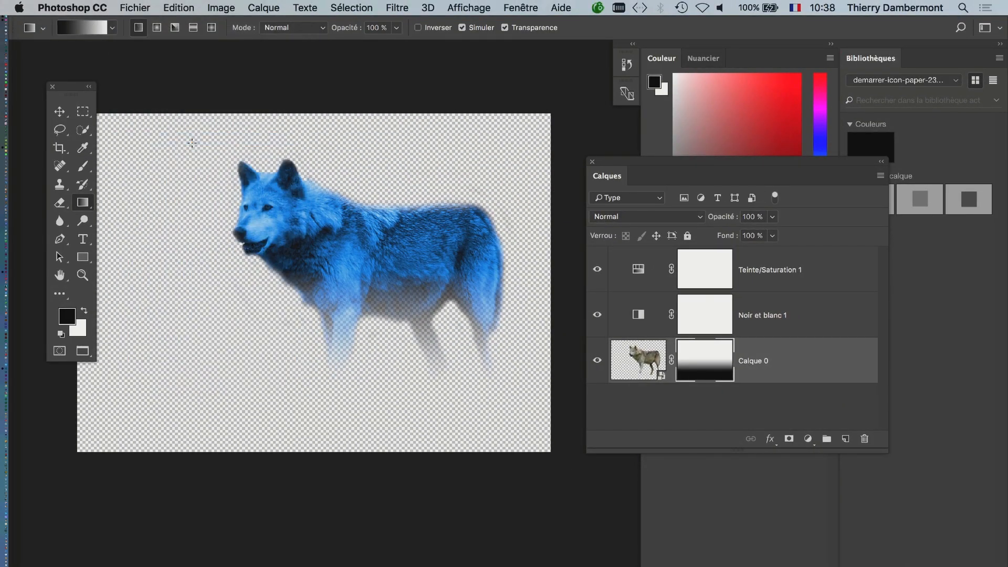
pyautogui.press('super+Tab')
pyautogui.press('super+Tab')
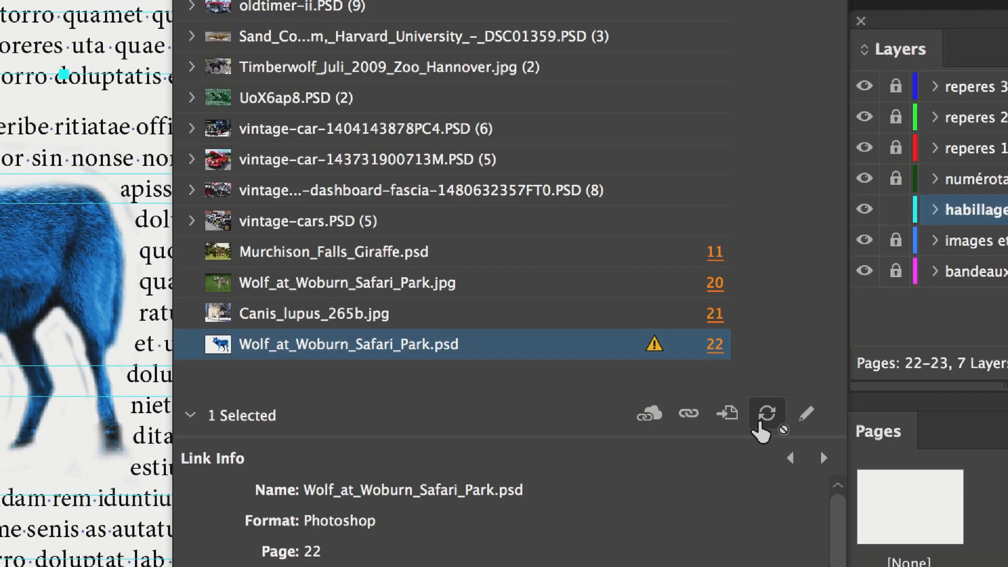
# Update the modified Wolf_at_Woburn_Safari_Park.psd link and examine the wolf's faded legs against the page 22 text
pyautogui.click(761, 422)
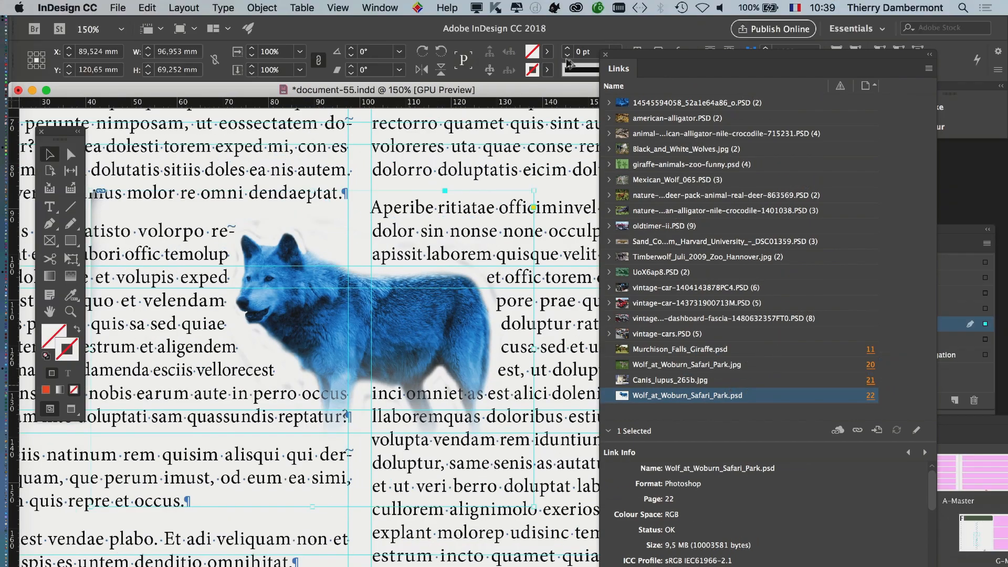
pyautogui.press('super+equal')
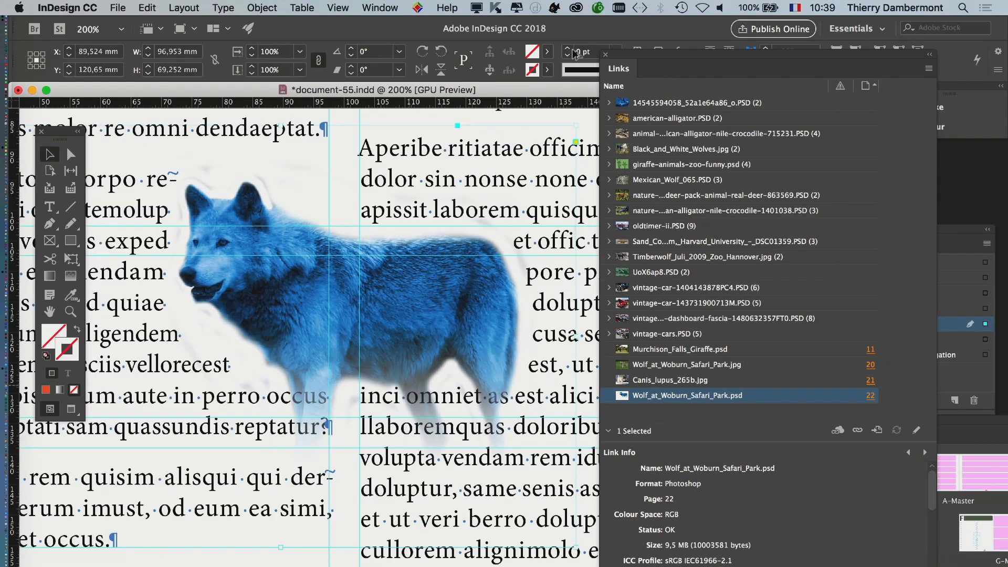
pyautogui.moveTo(442, 448); pyautogui.dragTo(412, 389)
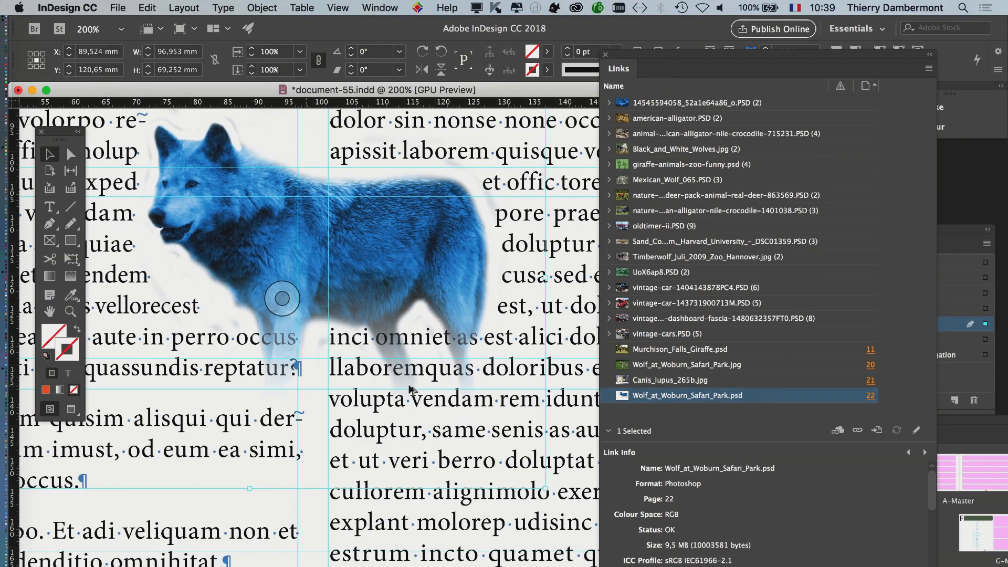
pyautogui.press('super+equal')
pyautogui.press('super+minus')
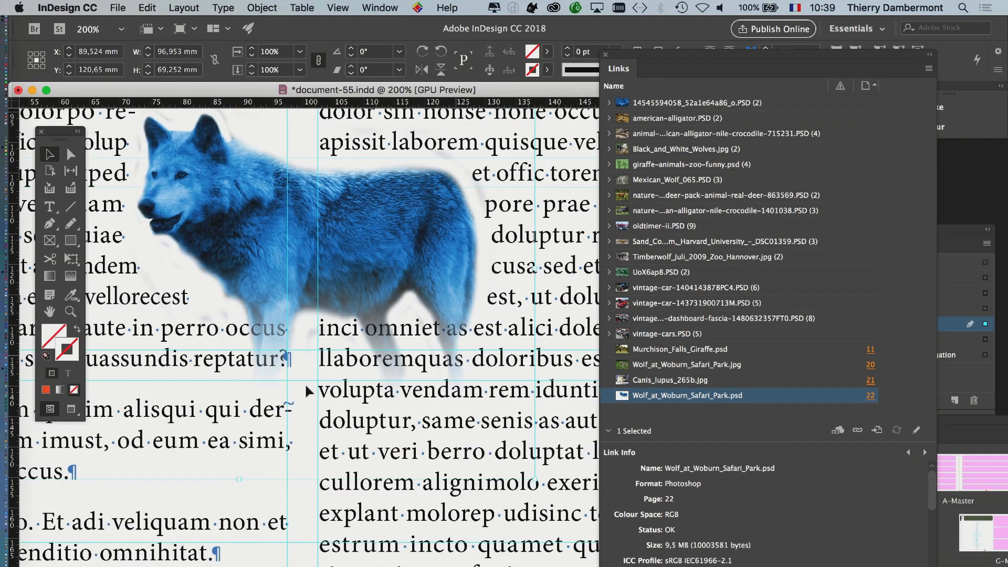
pyautogui.moveTo(282, 356); pyautogui.dragTo(323, 377)
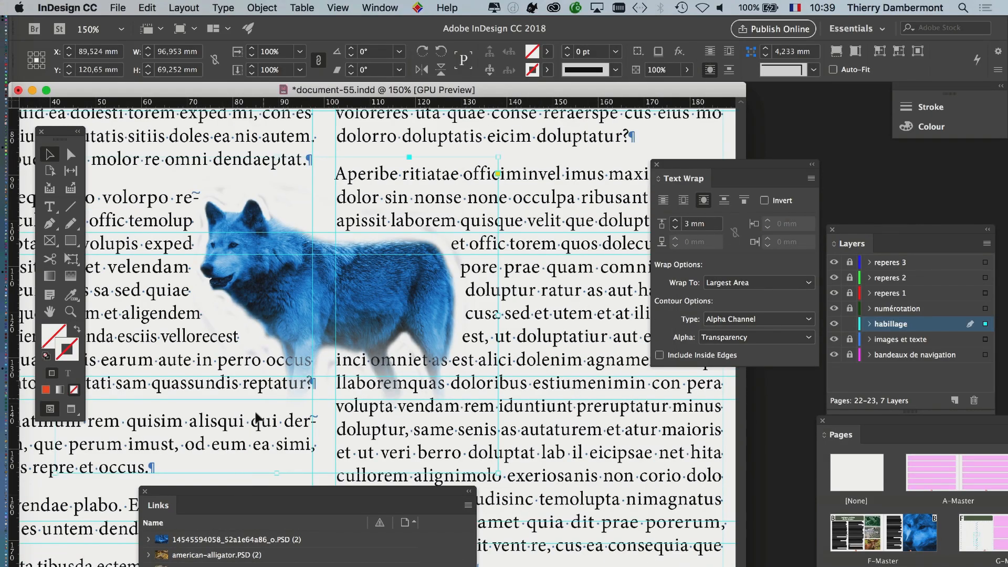
pyautogui.scroll(-1, 263, 399)
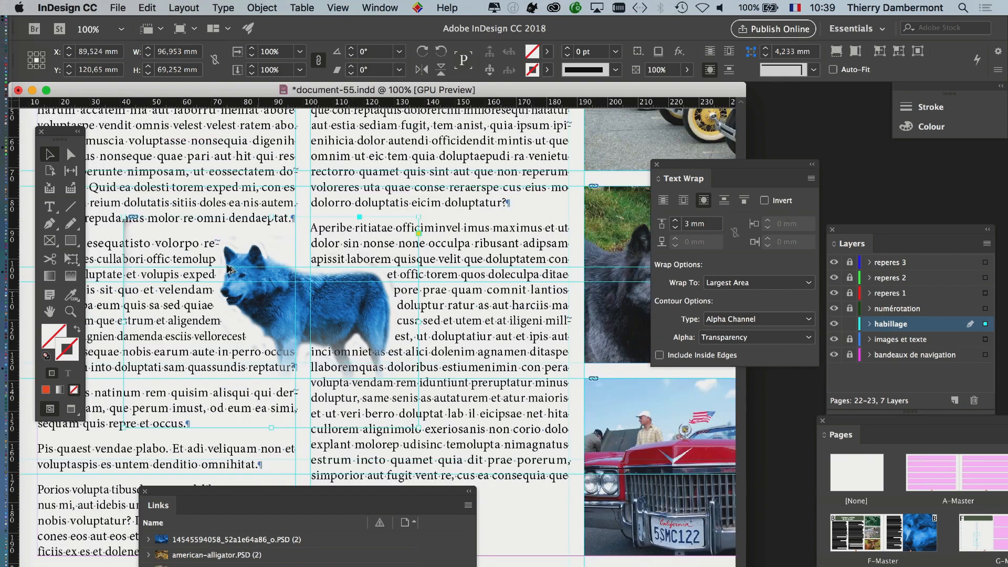
# Set the wolf's text wrap contour type to Detect Edges with a 1 mm offset
pyautogui.moveTo(729, 165); pyautogui.dragTo(548, 212)
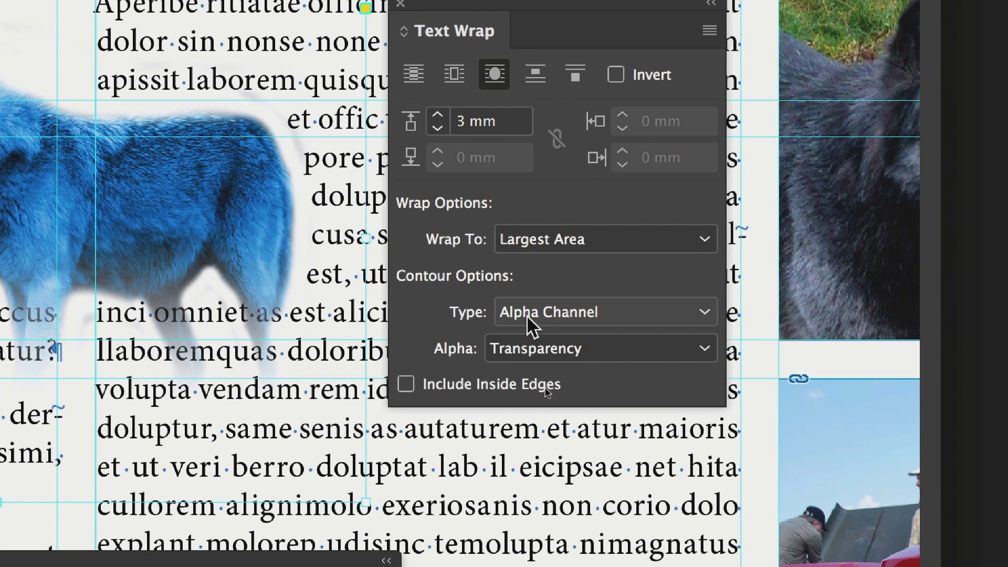
pyautogui.click(527, 316)
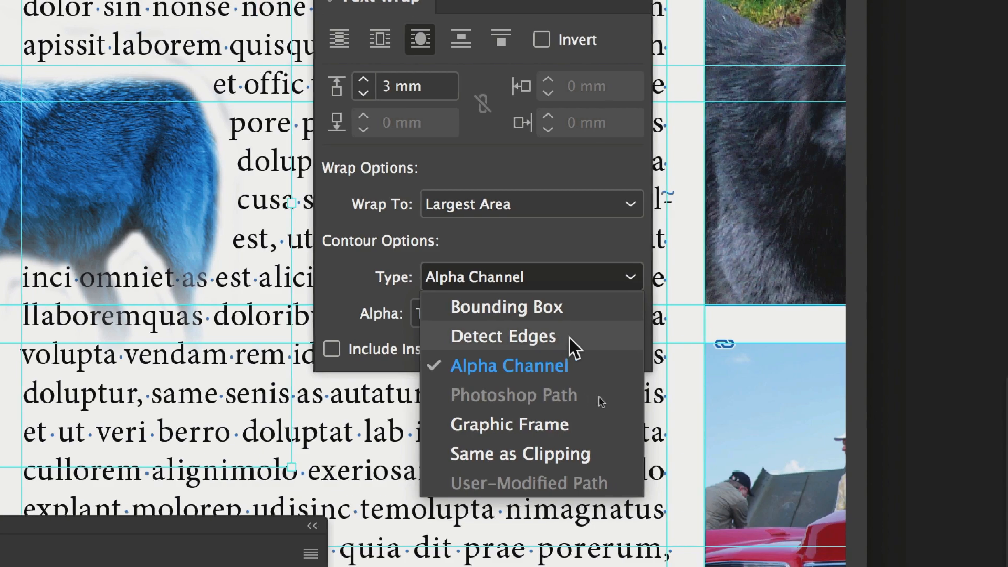
pyautogui.click(566, 337)
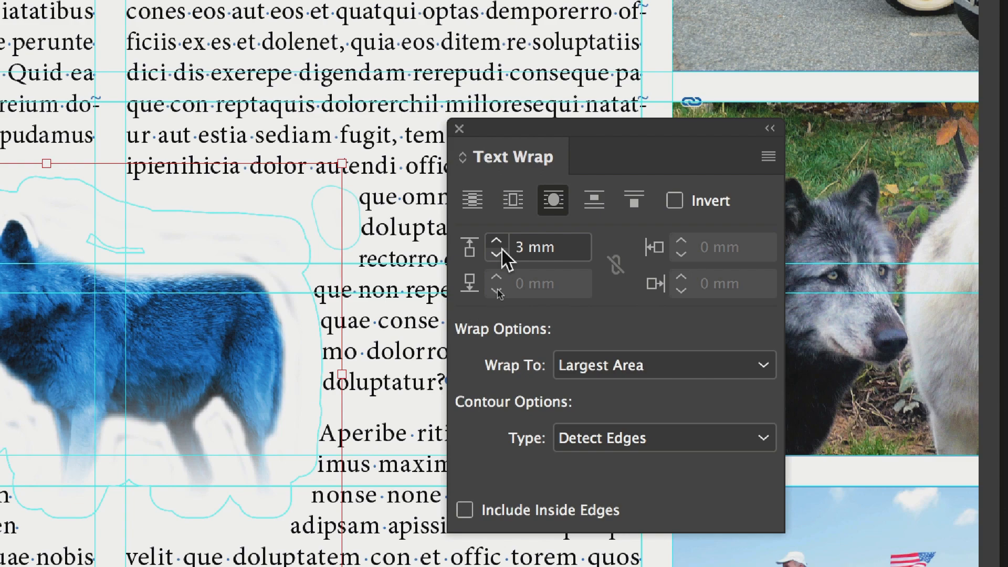
pyautogui.click(502, 250)
pyautogui.click(501, 250)
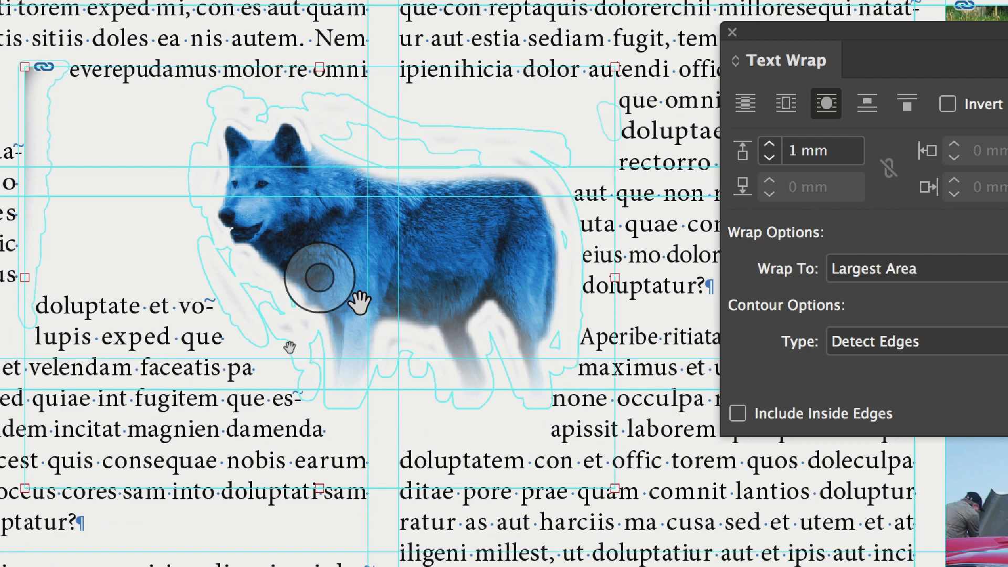
pyautogui.click(359, 302)
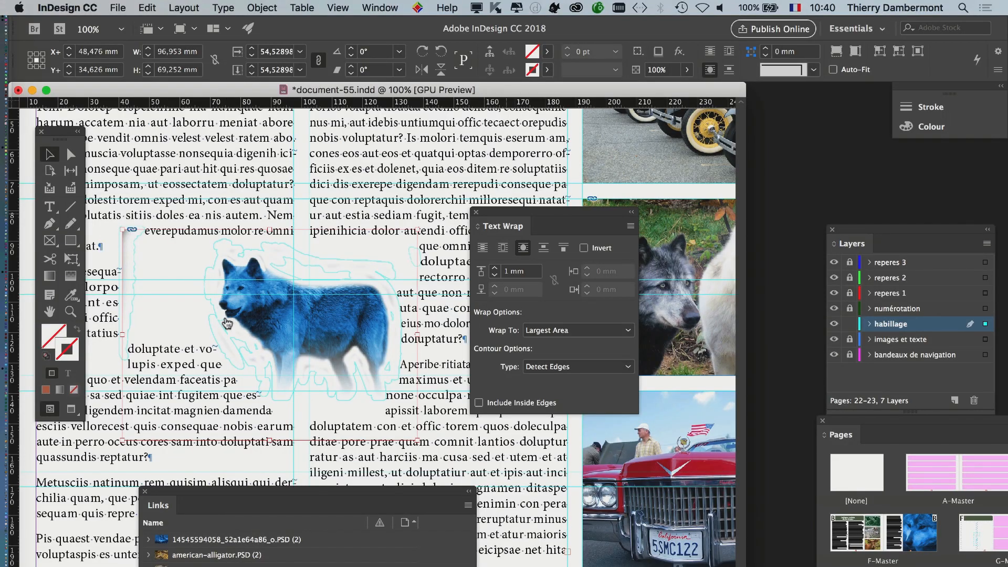
# Switch back to Photoshop and open the contents of the smart object Calque 0, keeping its embedded colour profile
pyautogui.press('super+Tab')
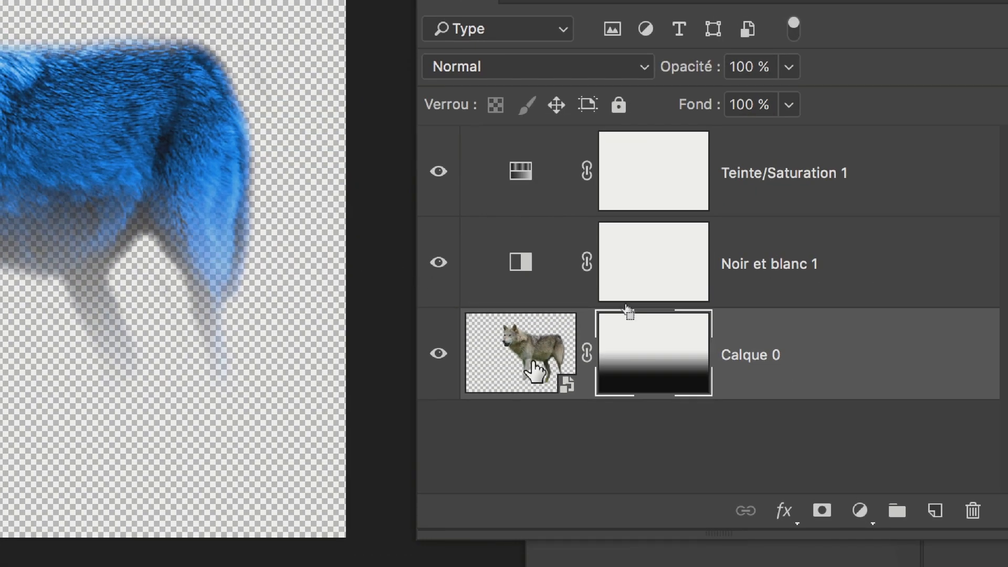
pyautogui.click(535, 370)
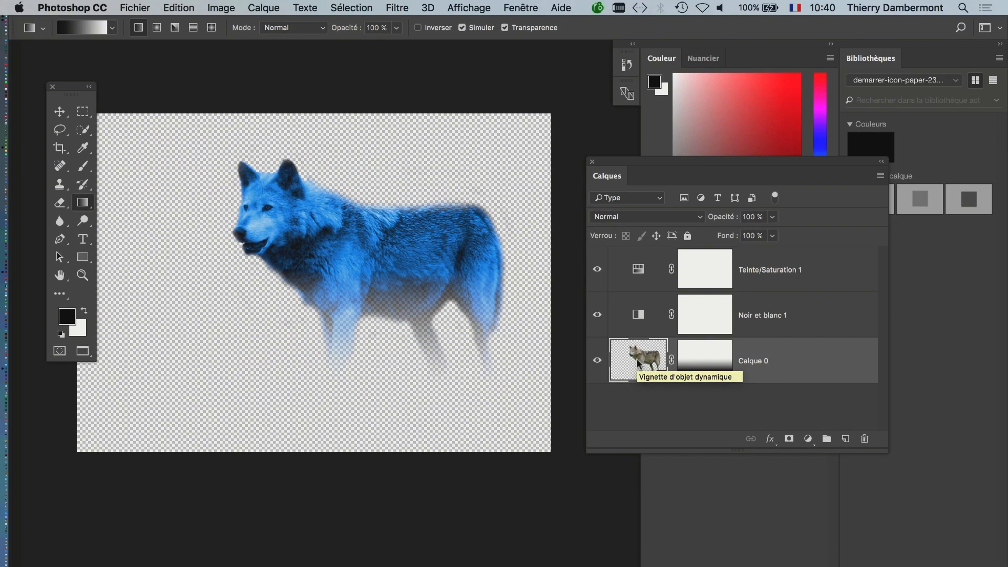
pyautogui.doubleClick(638, 362)
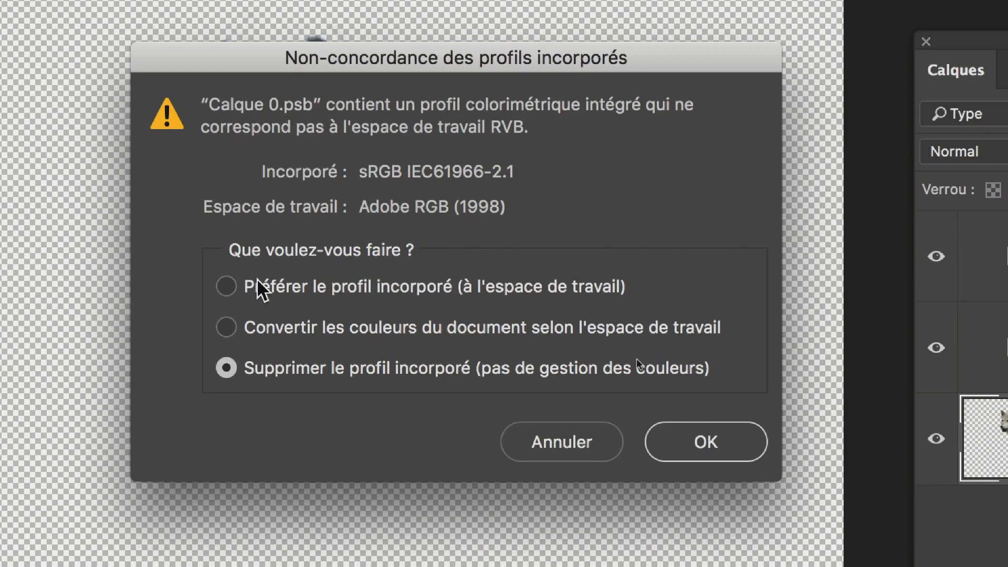
pyautogui.click(258, 281)
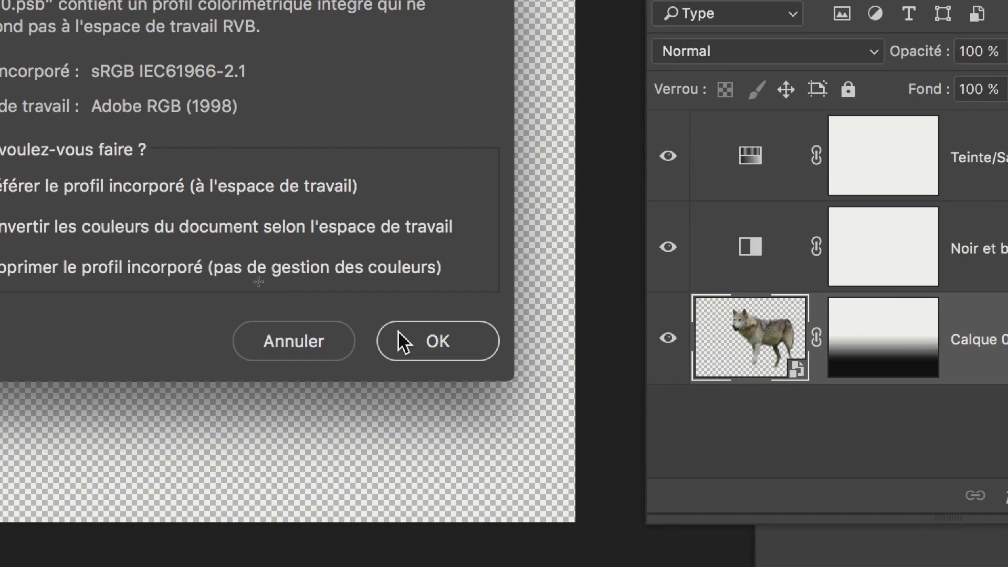
pyautogui.click(398, 332)
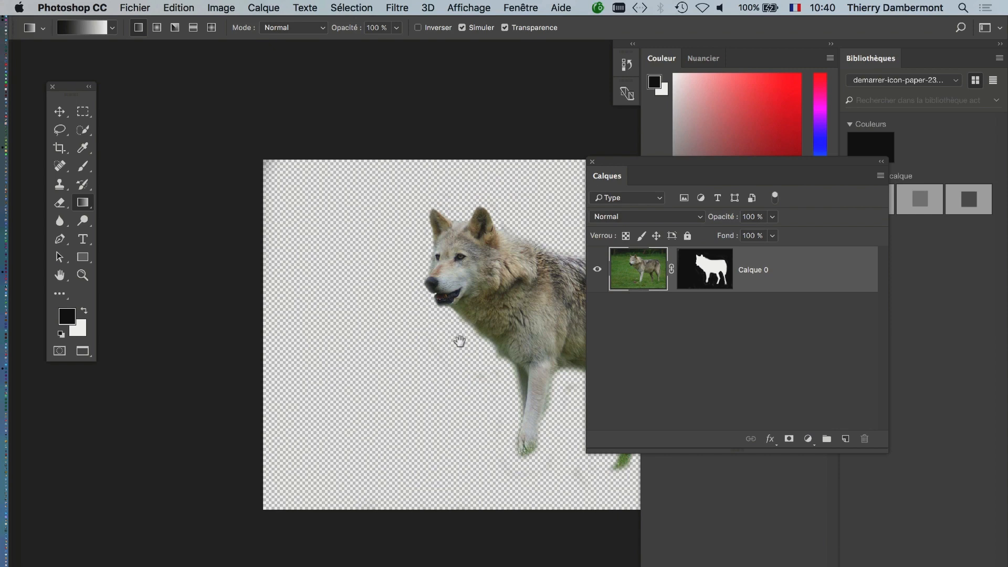
pyautogui.moveTo(391, 305); pyautogui.dragTo(74, 308)
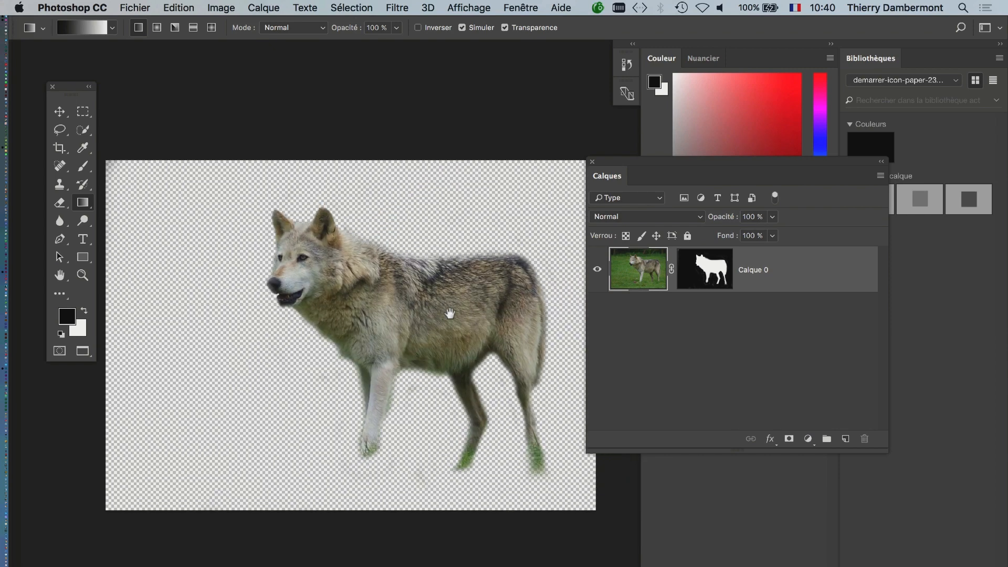
# Display Calque 0's layer mask on its own and paint over the grey traces in its background with a soft black brush
pyautogui.moveTo(607, 171)
pyautogui.mouseDown()
pyautogui.moveTo(651, 176)
pyautogui.moveTo(674, 235)
pyautogui.moveTo(669, 171)
pyautogui.moveTo(635, 164)
pyautogui.mouseUp()
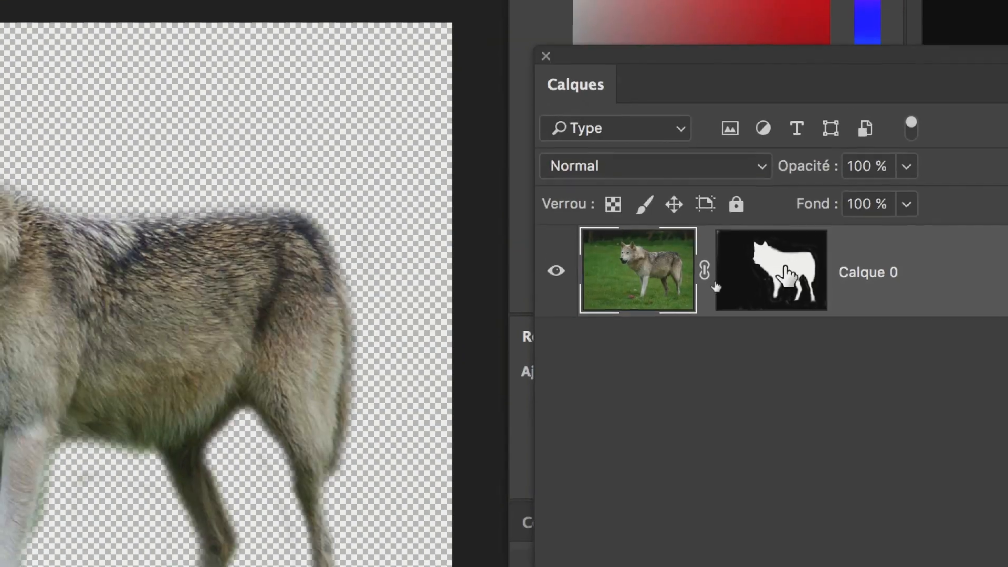
pyautogui.keyDown('alt'); pyautogui.click(804, 235); pyautogui.keyUp('alt')
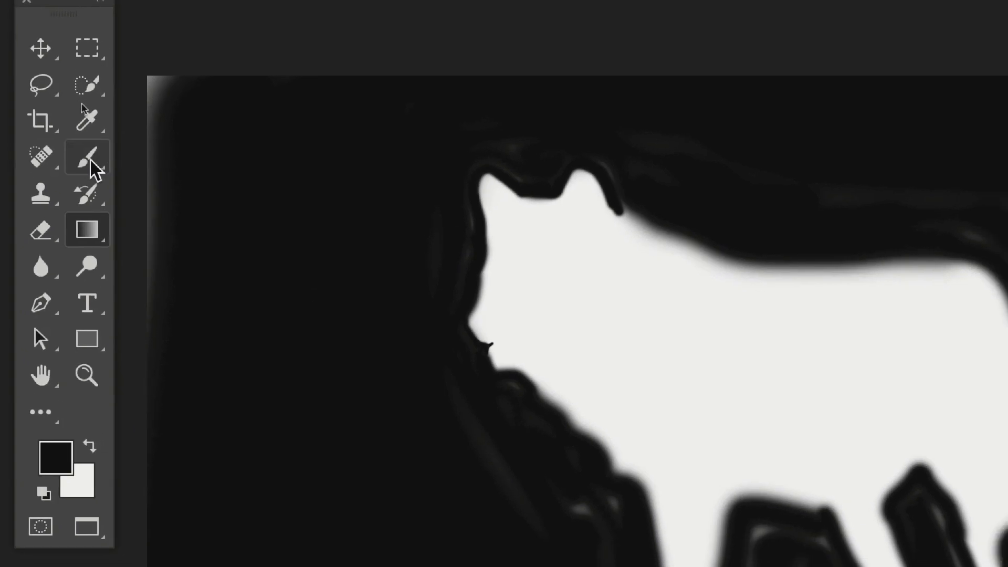
pyautogui.rightClick(126, 224)
pyautogui.click(202, 223)
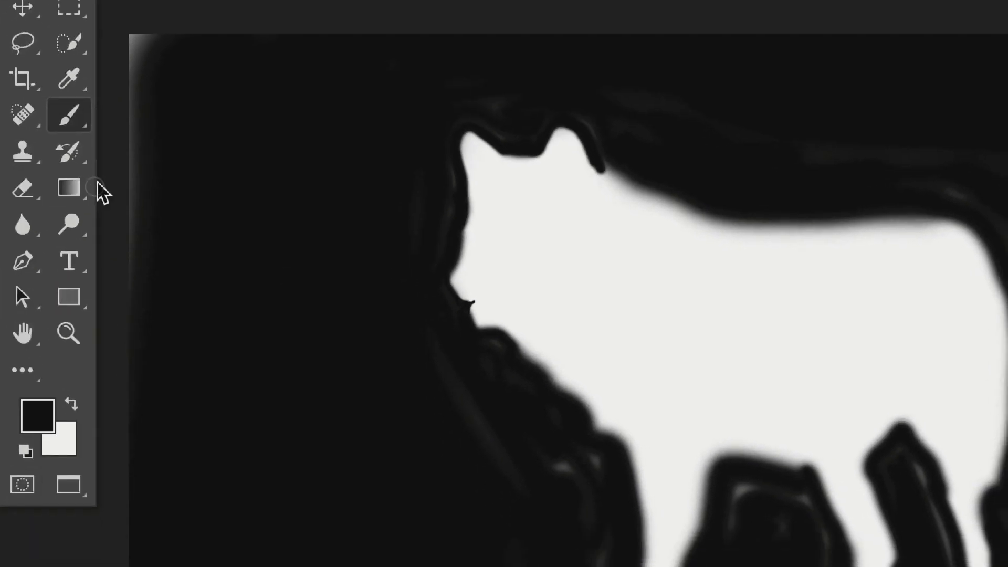
pyautogui.moveTo(294, 240)
pyautogui.mouseDown()
pyautogui.moveTo(321, 248)
pyautogui.moveTo(308, 246)
pyautogui.mouseUp()
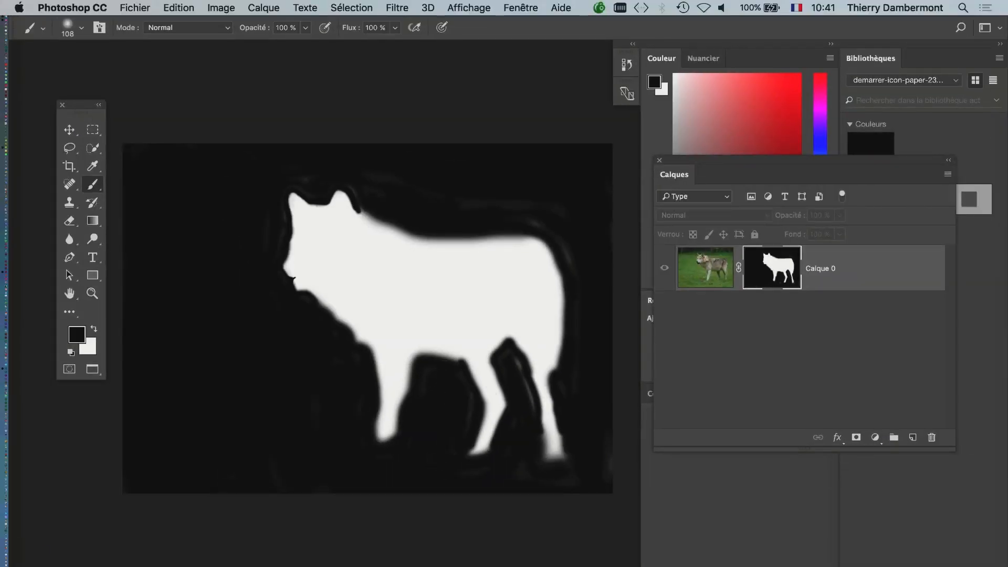
pyautogui.moveTo(508, 368)
pyautogui.mouseDown()
pyautogui.moveTo(449, 380)
pyautogui.moveTo(513, 393)
pyautogui.moveTo(505, 373)
pyautogui.mouseUp()
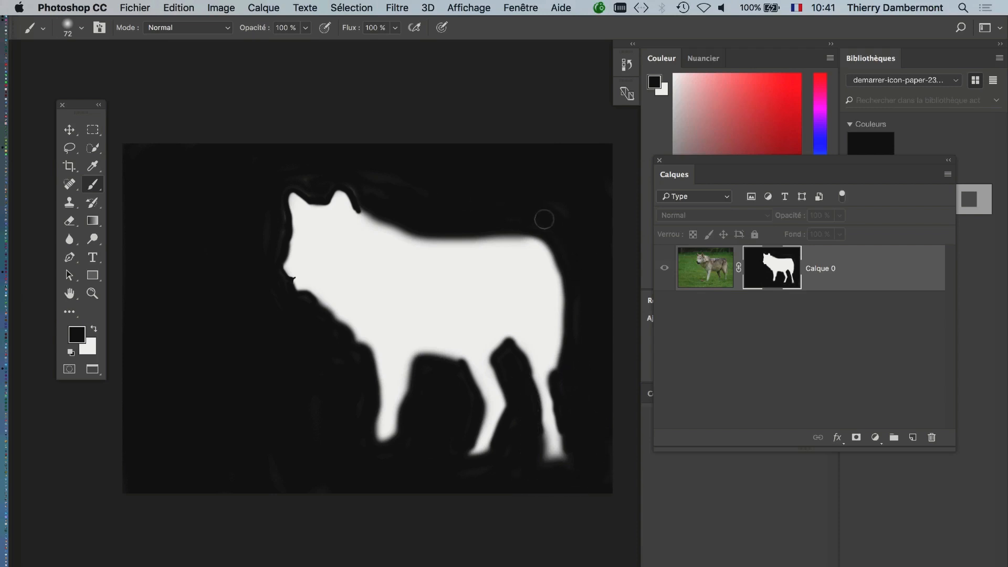
# Paint out the remaining grey traces around the wolf's head, back and legs in the mask with a 60 px black brush
pyautogui.scroll(5, 573, 234)
pyautogui.moveTo(394, 187)
pyautogui.mouseDown()
pyautogui.moveTo(417, 173)
pyautogui.moveTo(372, 173)
pyautogui.mouseUp()
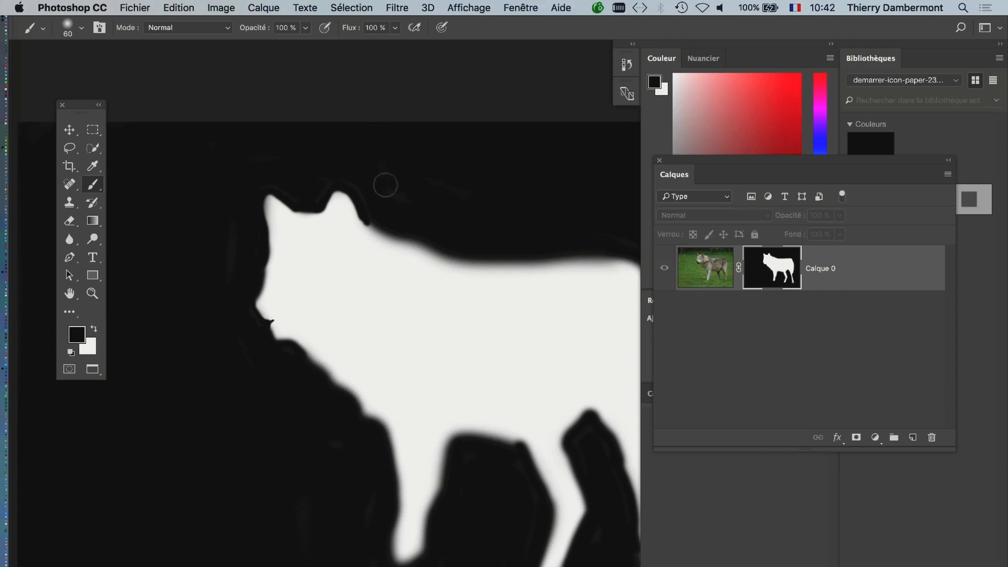
pyautogui.moveTo(462, 220); pyautogui.dragTo(277, 180)
pyautogui.moveTo(371, 202); pyautogui.dragTo(377, 203)
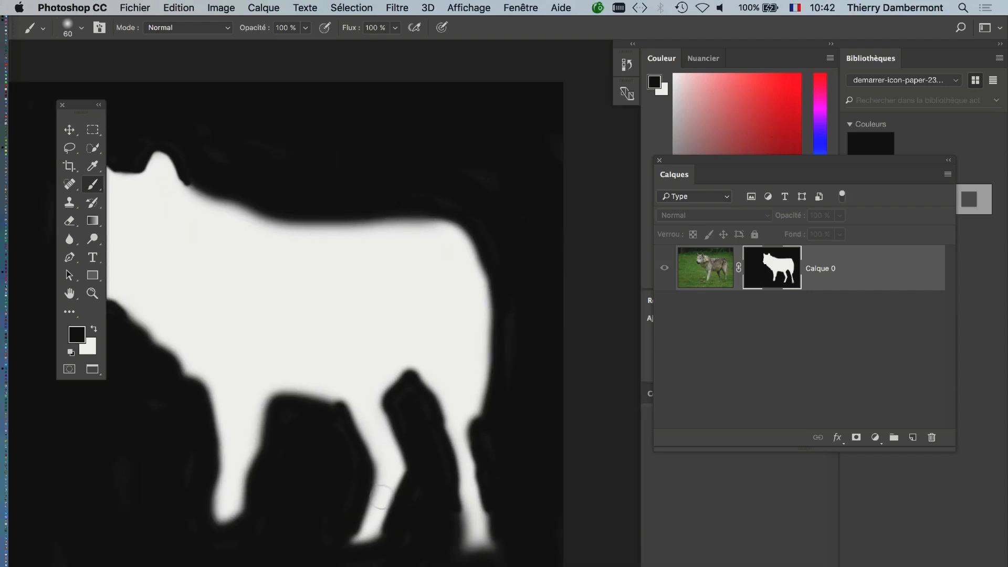
pyautogui.moveTo(405, 533); pyautogui.dragTo(596, 489)
pyautogui.scroll(-4, 513, 234)
pyautogui.moveTo(542, 139); pyautogui.dragTo(500, 161)
pyautogui.moveTo(589, 191); pyautogui.dragTo(583, 198)
pyautogui.moveTo(441, 275); pyautogui.dragTo(343, 325)
pyautogui.moveTo(435, 345); pyautogui.dragTo(361, 318)
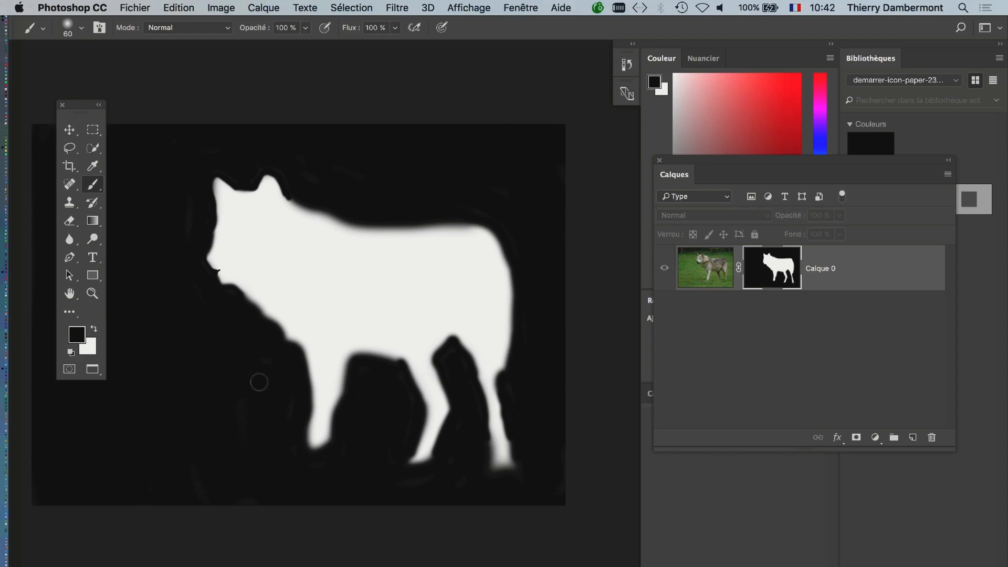
# Save and close the smart object's contents, and save the blue wolf document
pyautogui.click(135, 7)
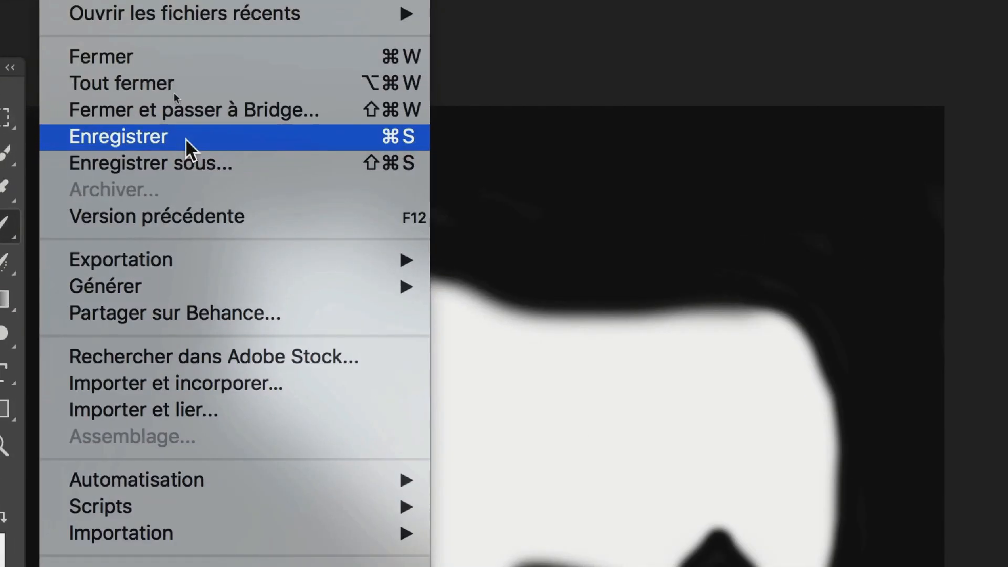
pyautogui.click(187, 138)
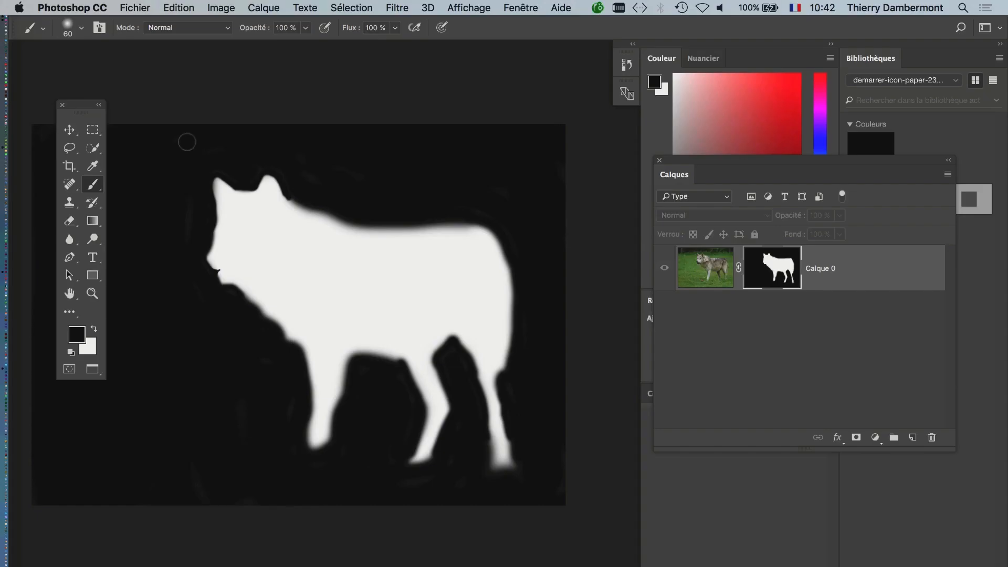
pyautogui.click(134, 7)
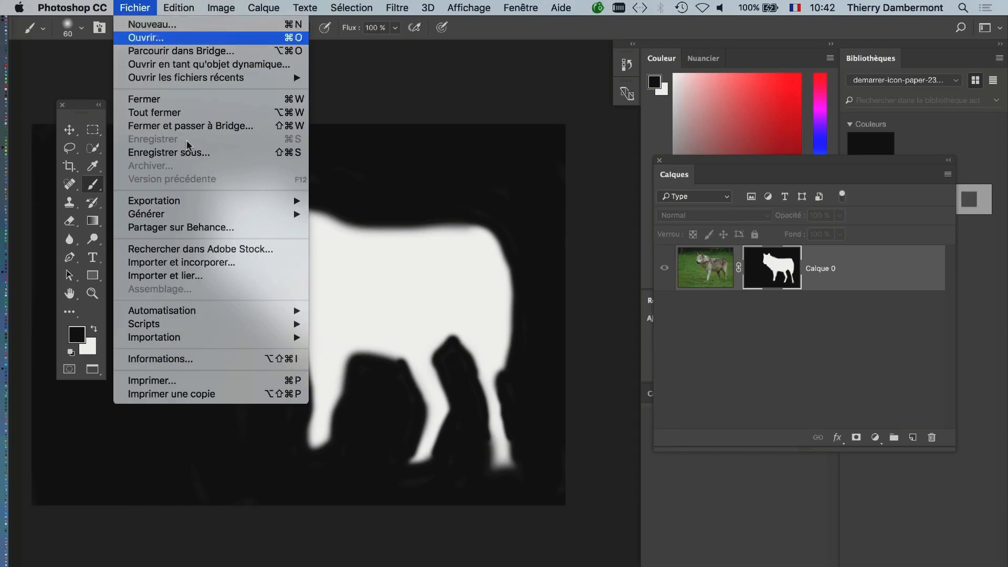
pyautogui.click(144, 99)
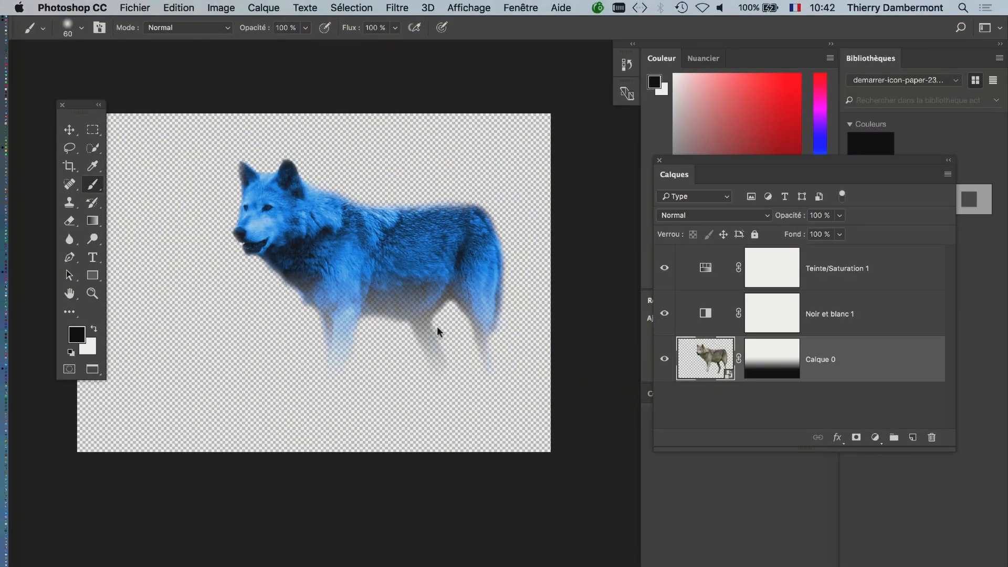
pyautogui.press('super+s')
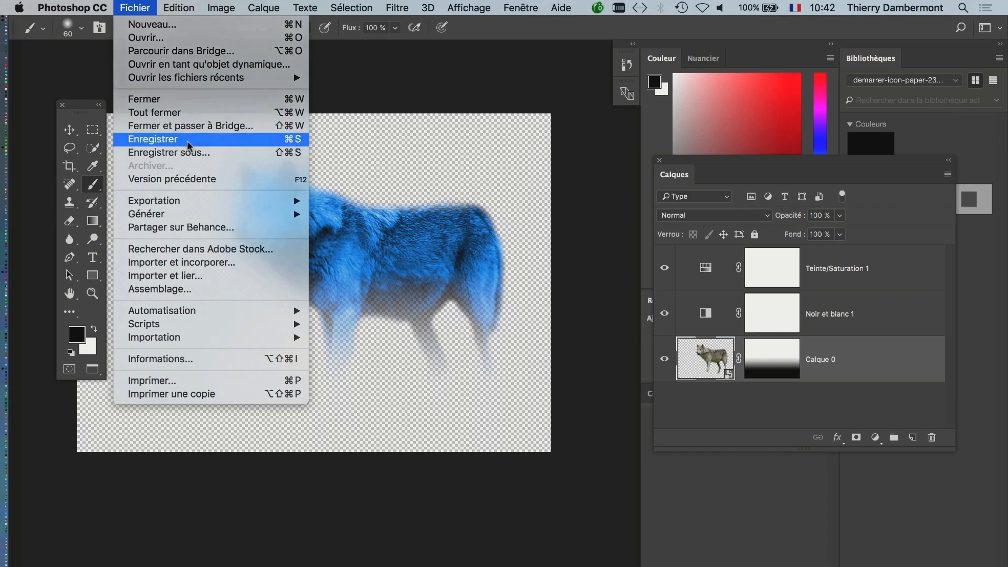
pyautogui.click(188, 144)
# Switch to InDesign and update the modified Wolf_at_Woburn_Safari_Park.psd link
pyautogui.press('super+Tab')
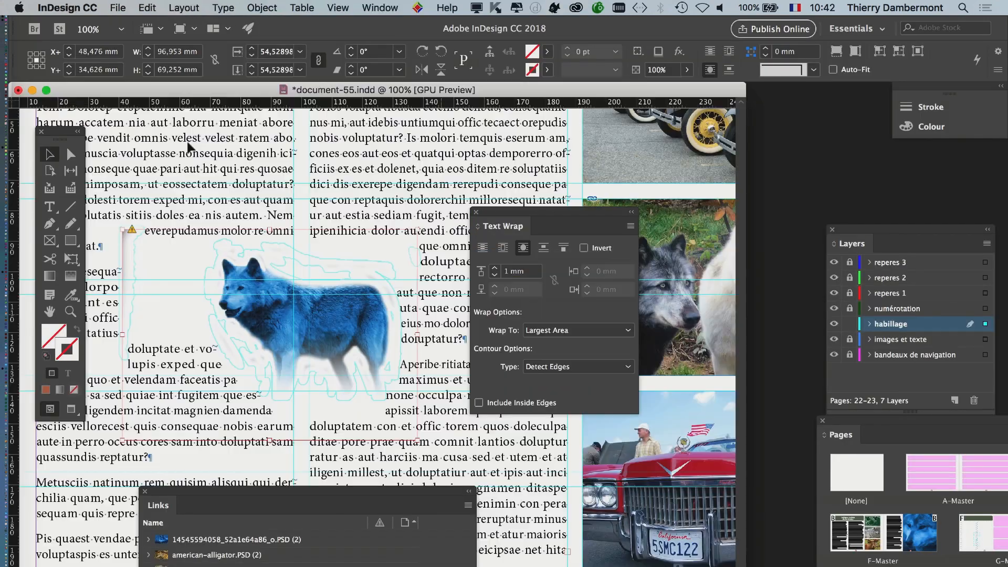
pyautogui.moveTo(441, 491); pyautogui.dragTo(735, 88)
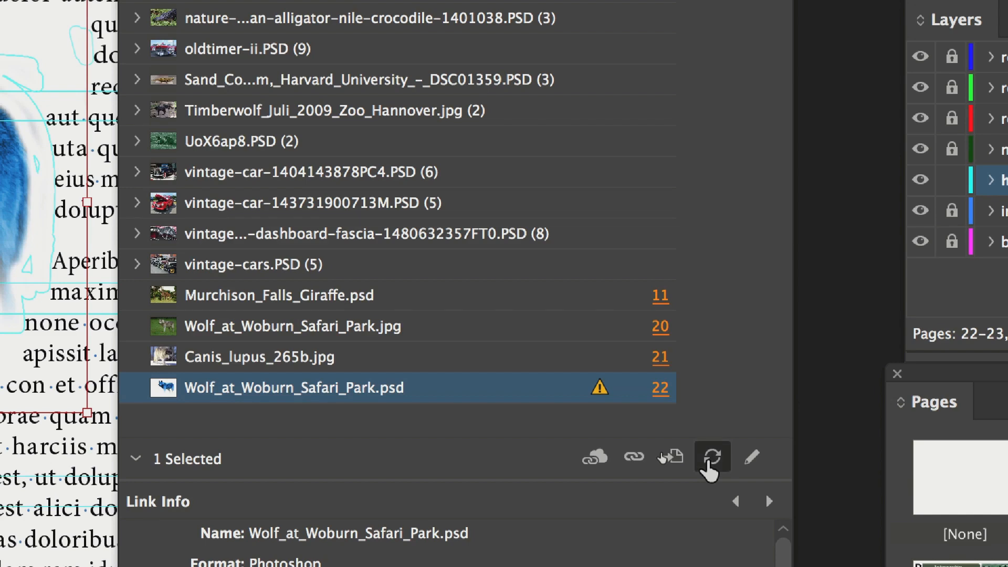
pyautogui.click(798, 471)
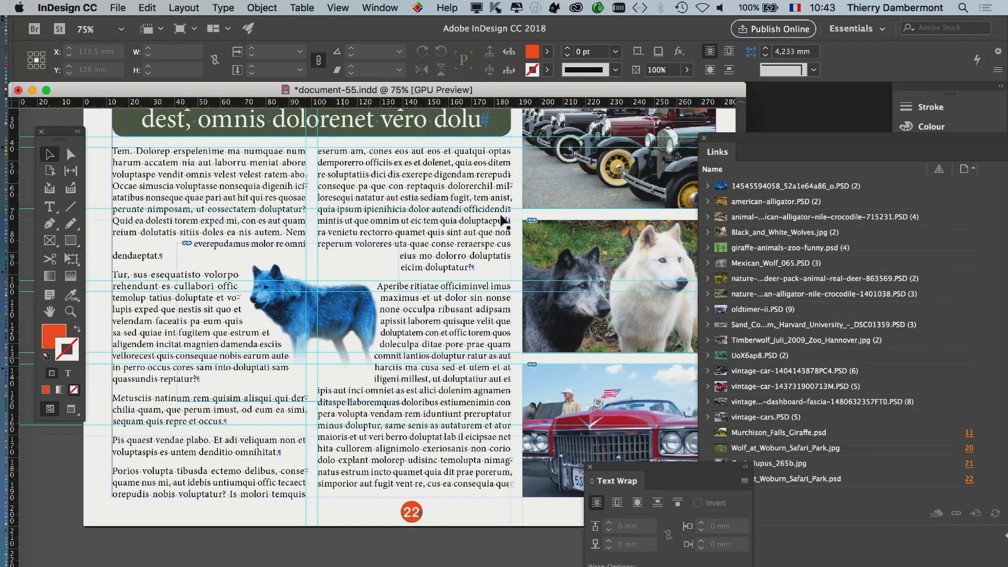
# Move the wolf around the page 22 text columns to test its wrap, ending at X 90,476 mm and Y 124,626 mm
pyautogui.press('super+minus')
pyautogui.moveTo(308, 397); pyautogui.dragTo(306, 363)
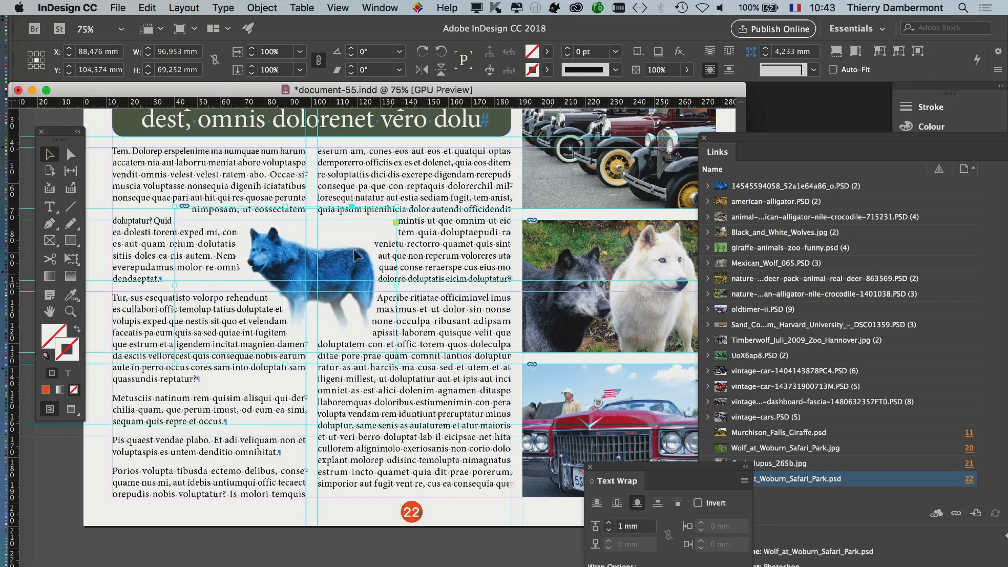
pyautogui.moveTo(317, 294); pyautogui.dragTo(335, 404)
pyautogui.moveTo(415, 444); pyautogui.dragTo(339, 356)
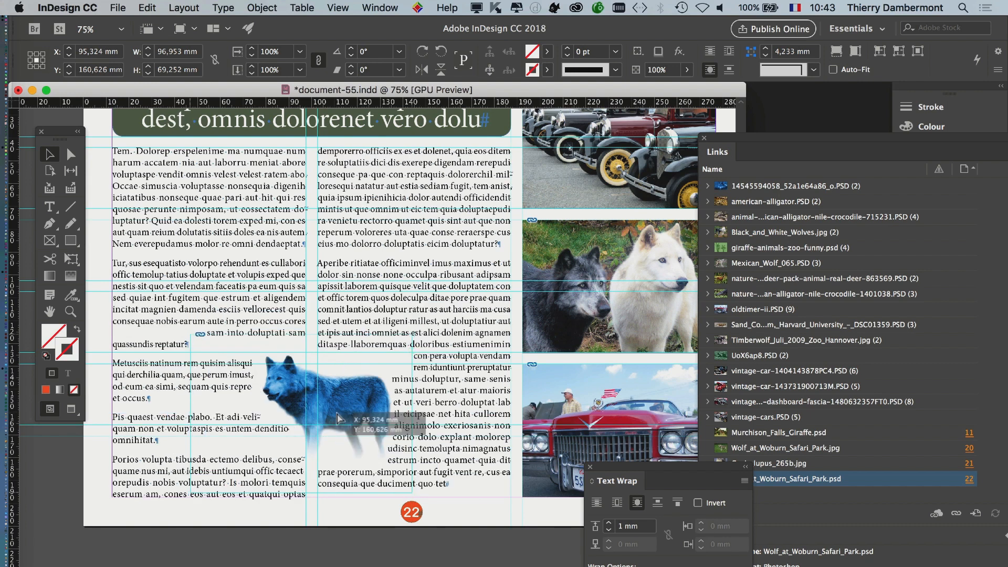
pyautogui.press('super+z')
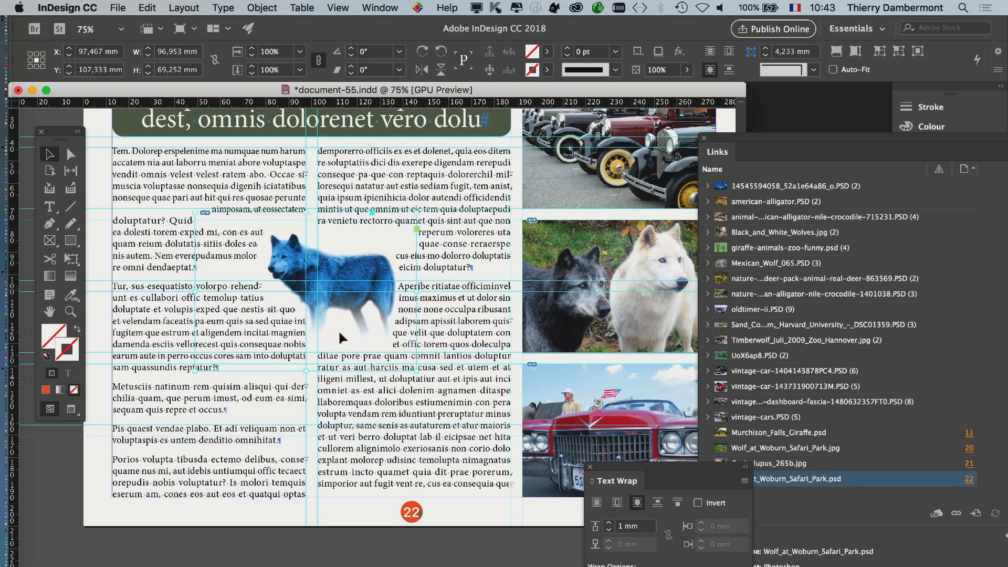
pyautogui.press('super+z')
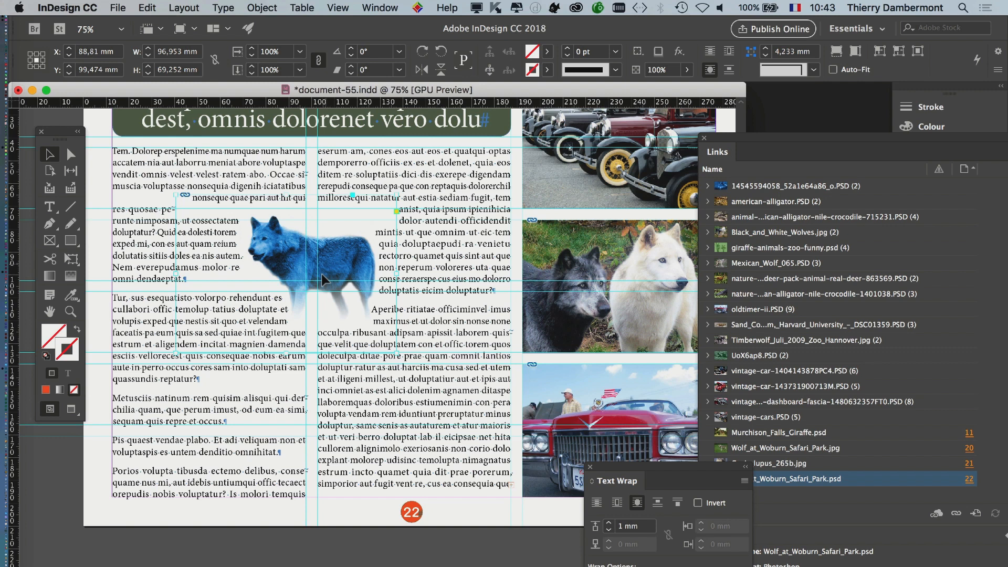
pyautogui.press('super+z')
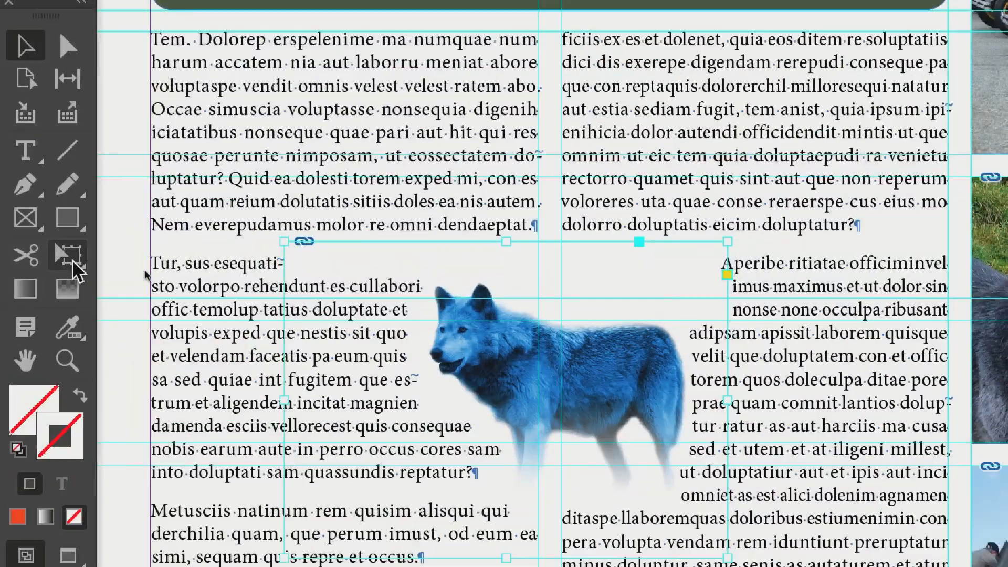
# Scale the wolf proportionally about its centre with the Free Transform tool to about 176,7 mm wide and 126,2 mm high
pyautogui.click(72, 260)
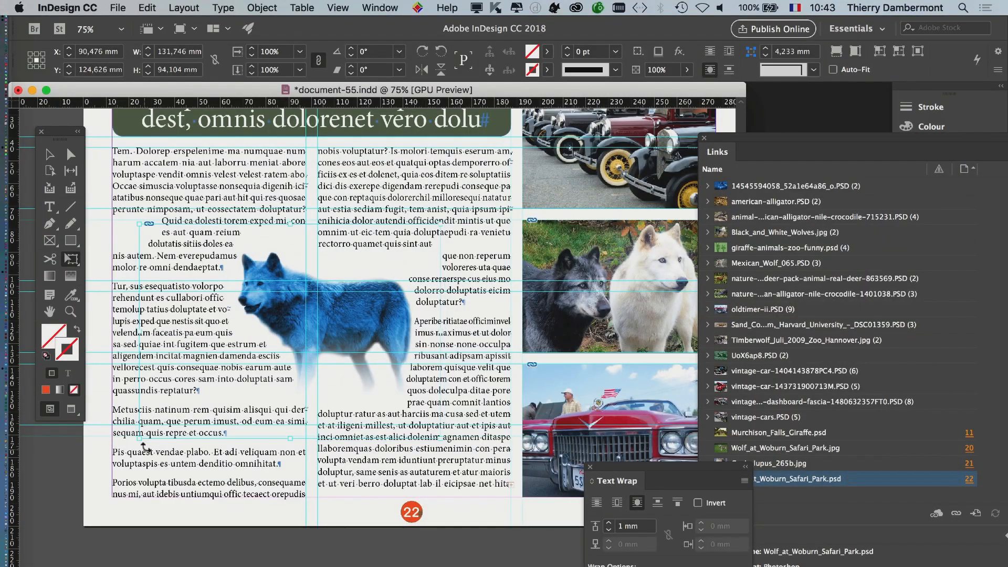
pyautogui.moveTo(142, 443); pyautogui.dragTo(191, 403)
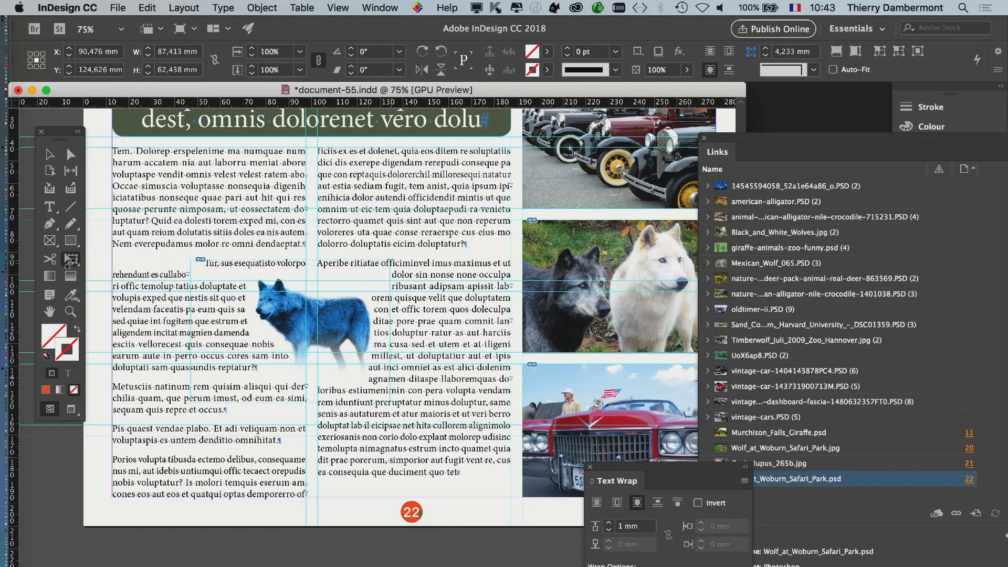
pyautogui.moveTo(390, 260); pyautogui.dragTo(459, 210)
pyautogui.moveTo(397, 257); pyautogui.dragTo(457, 208)
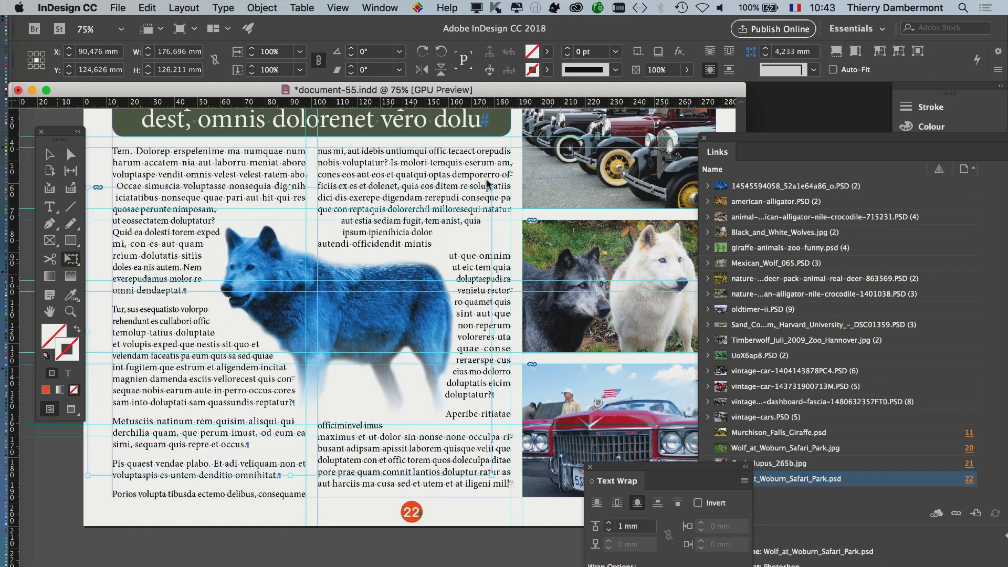
pyautogui.click(68, 264)
# Save the layout as document-56.indd in the Dossier document-53 folder
pyautogui.click(118, 7)
pyautogui.click(129, 108)
pyautogui.press('Right')
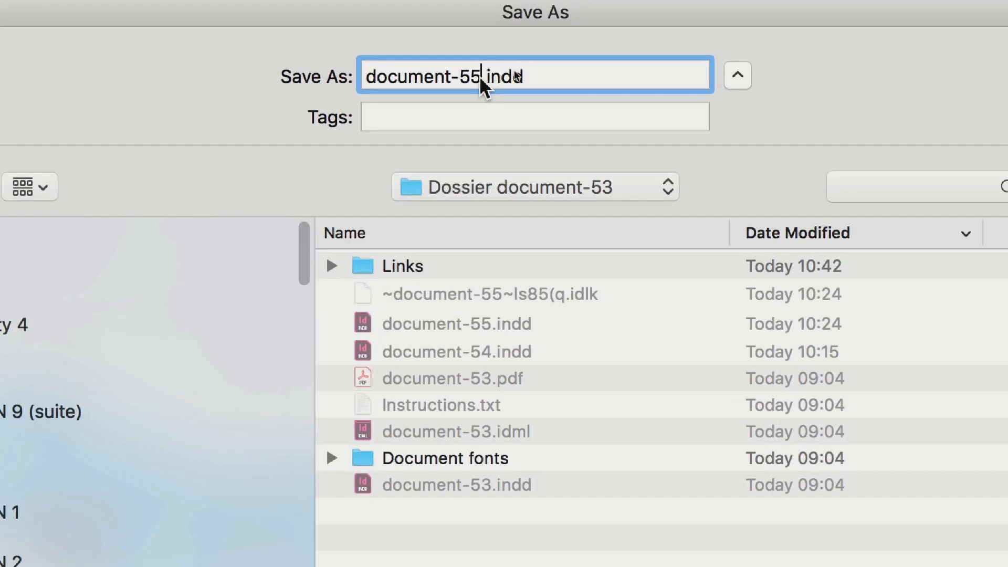
pyautogui.press('BackSpace')
pyautogui.write('6')
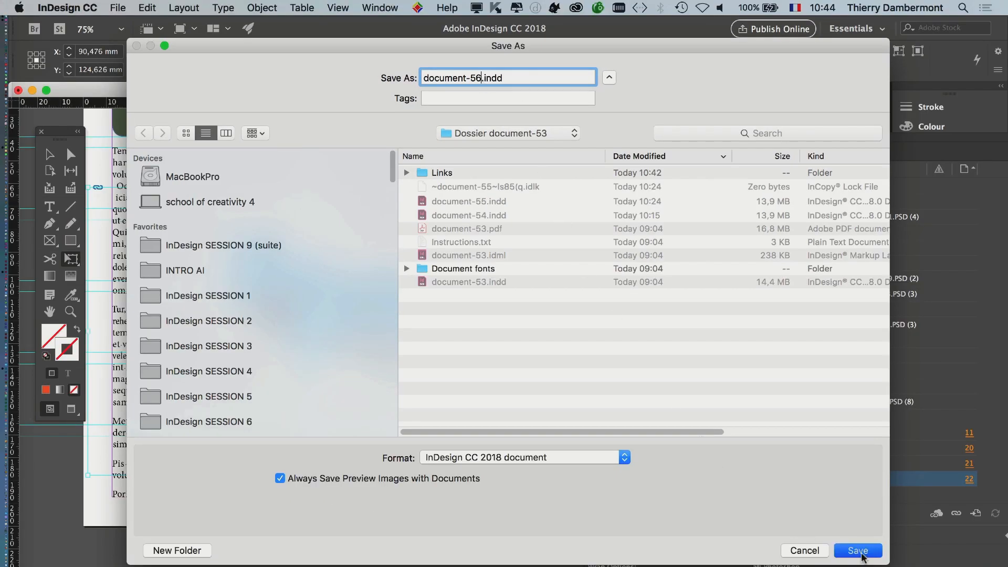
pyautogui.press('Return')
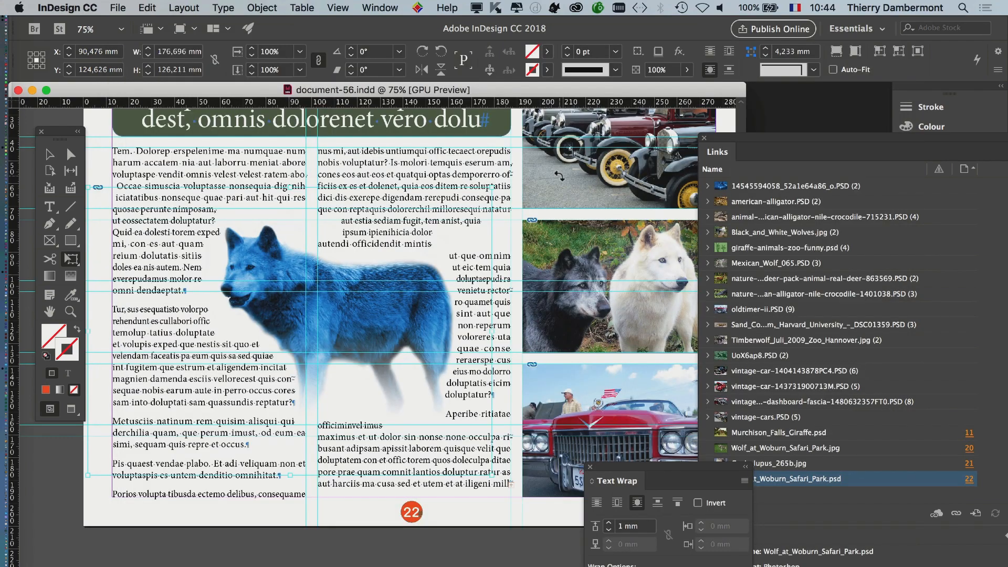